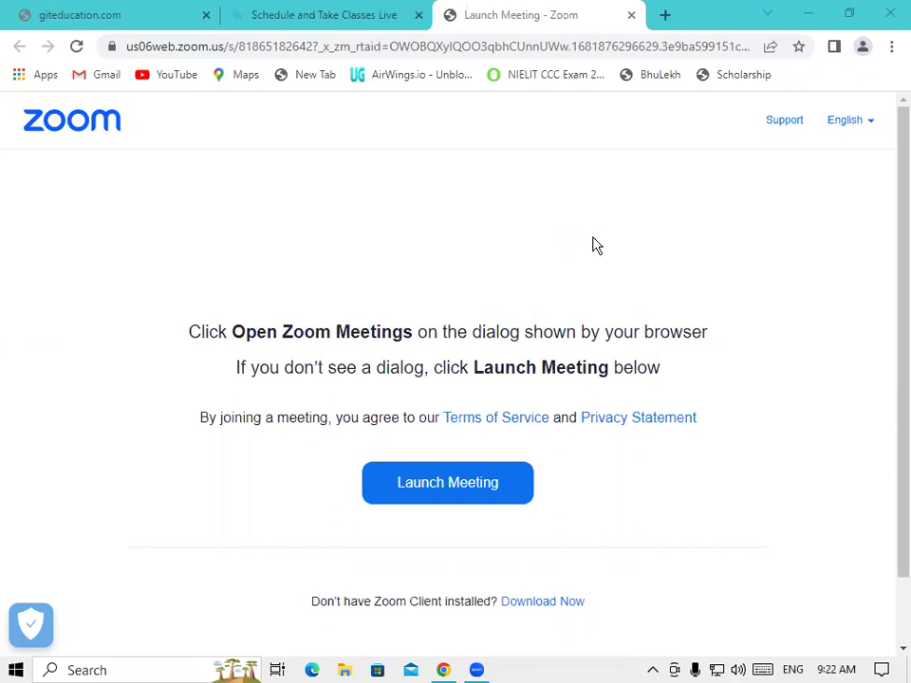
# - Launch Microsoft Access with the msaccess command and create a blank desktop database named Database11
pyautogui.press('super+r')
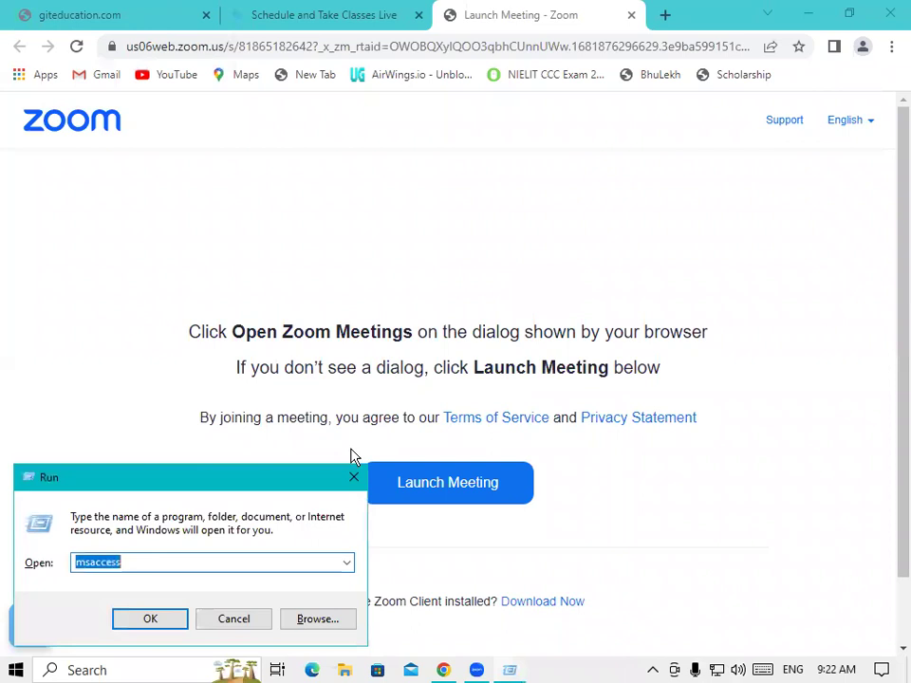
pyautogui.moveTo(159, 475); pyautogui.dragTo(303, 227)
pyautogui.click(290, 373)
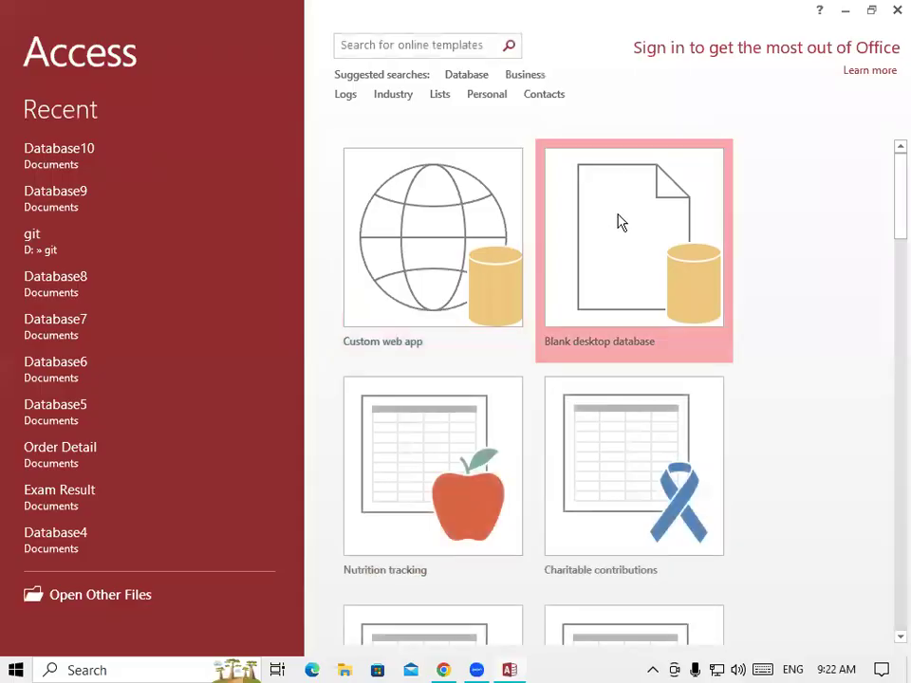
pyautogui.click(617, 225)
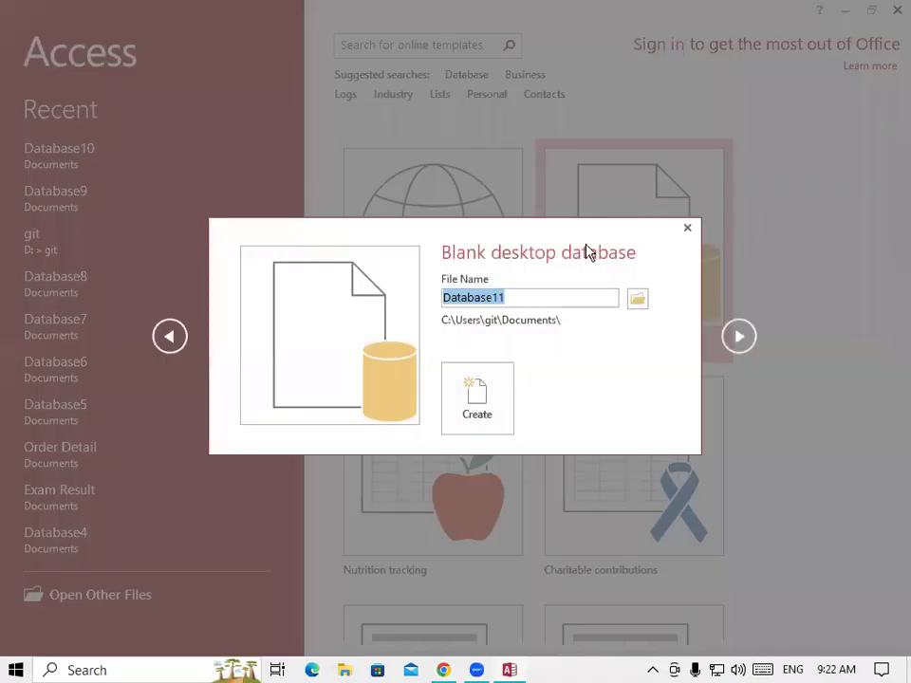
pyautogui.click(475, 410)
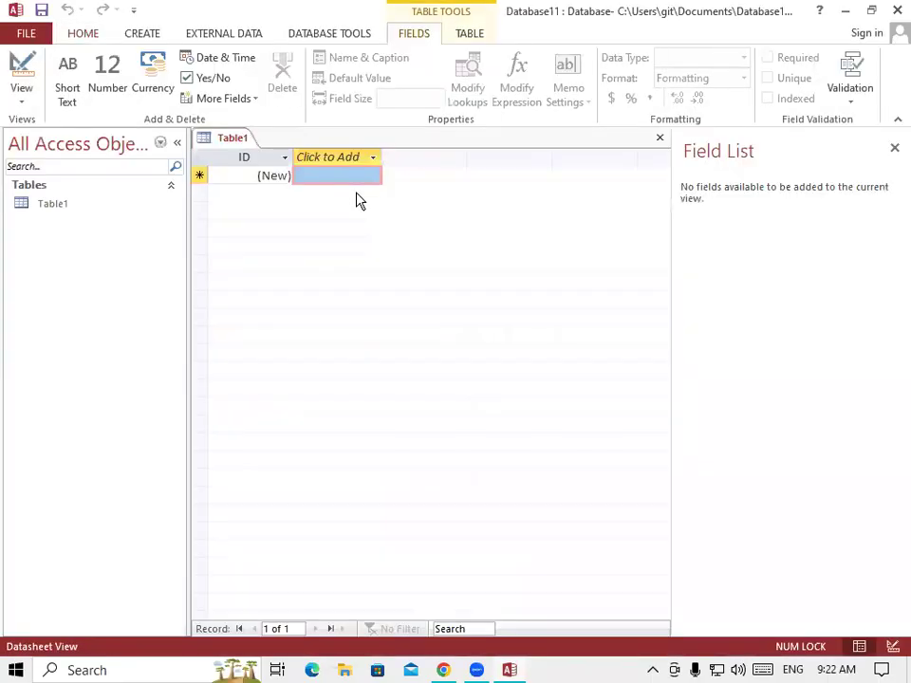
# - Switch the new table to Design View, saving it under the name Table1
pyautogui.rightClick(218, 135)
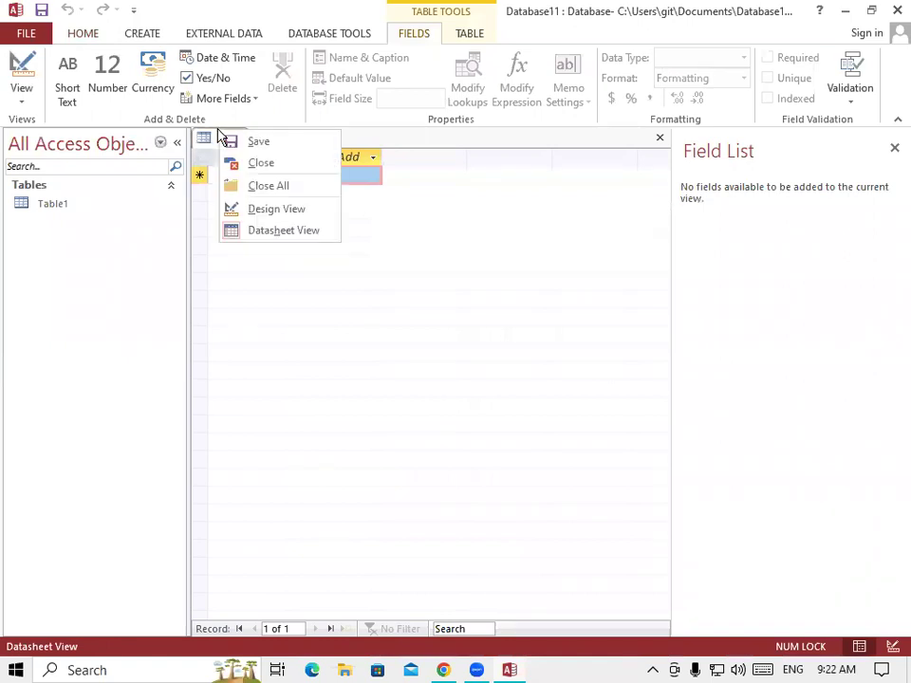
pyautogui.click(280, 211)
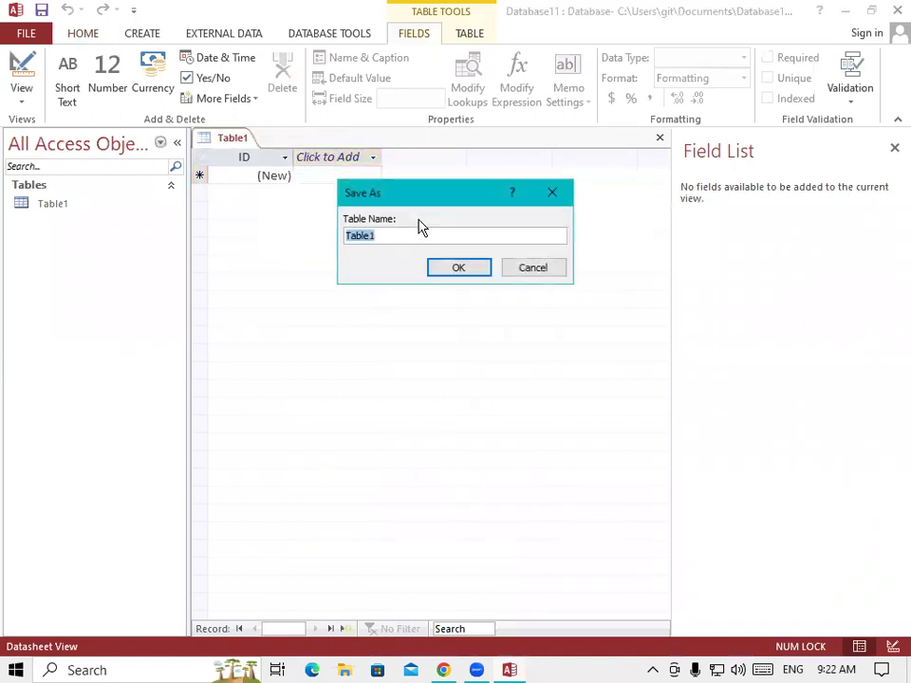
pyautogui.click(460, 269)
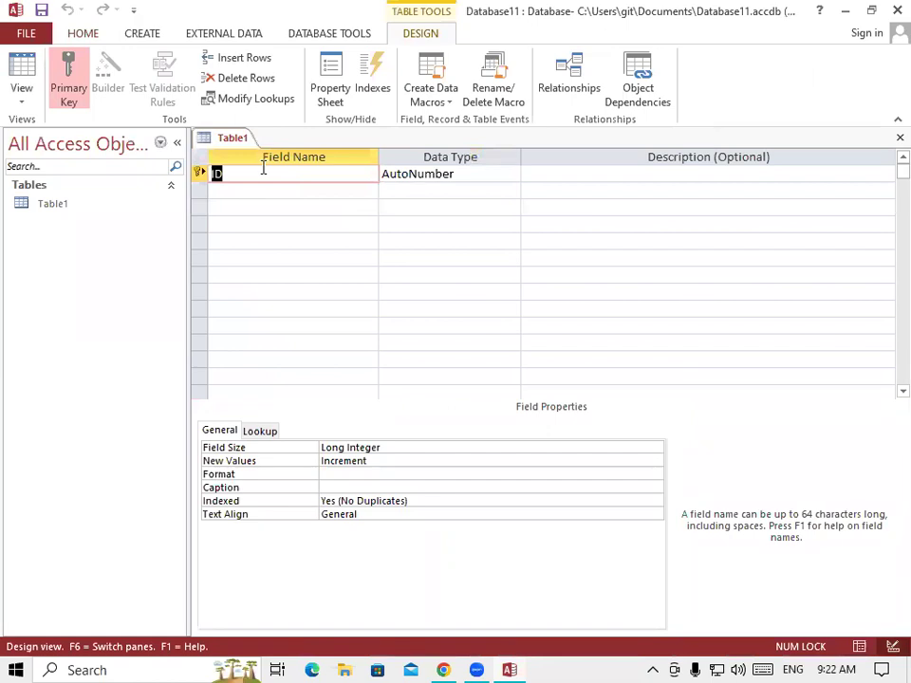
# - Add two Short Text fields, Student Name and Course, below the ID field
pyautogui.press('Tab')
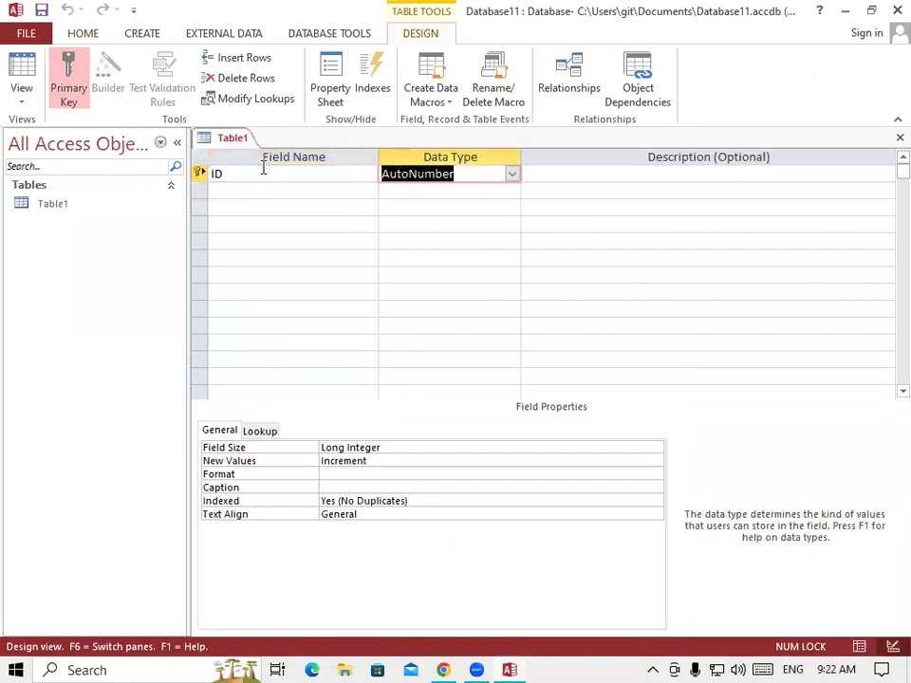
pyautogui.press('Tab')
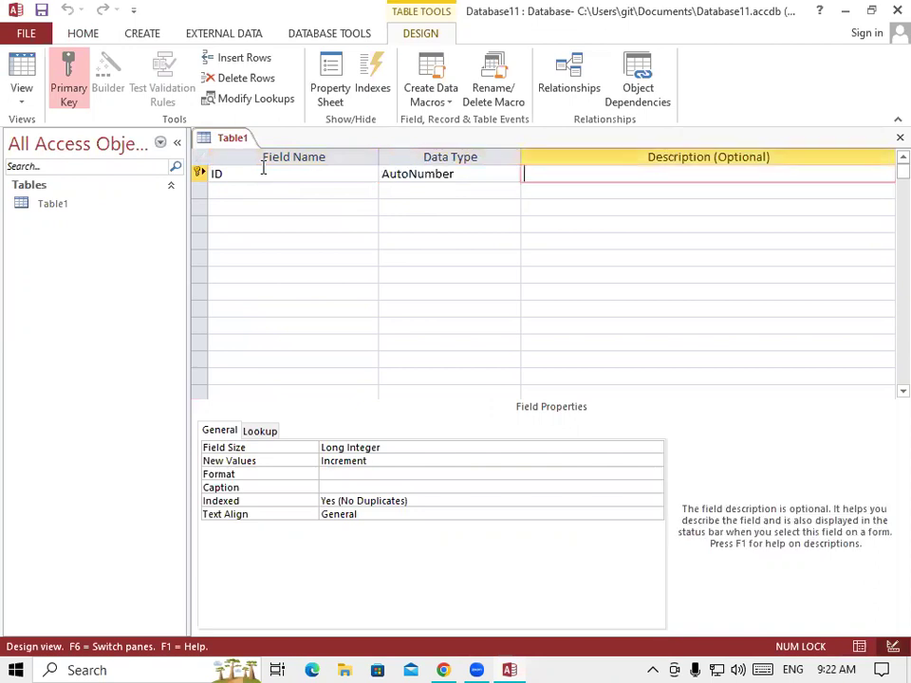
pyautogui.press('Tab')
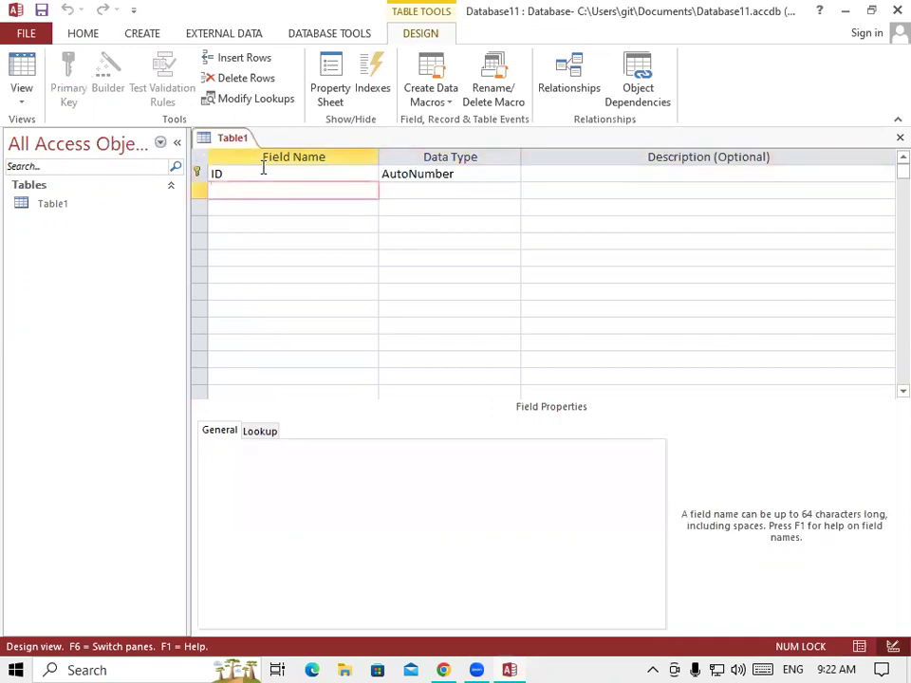
pyautogui.write('Student Name')
pyautogui.press('Tab')
pyautogui.press('Tab')
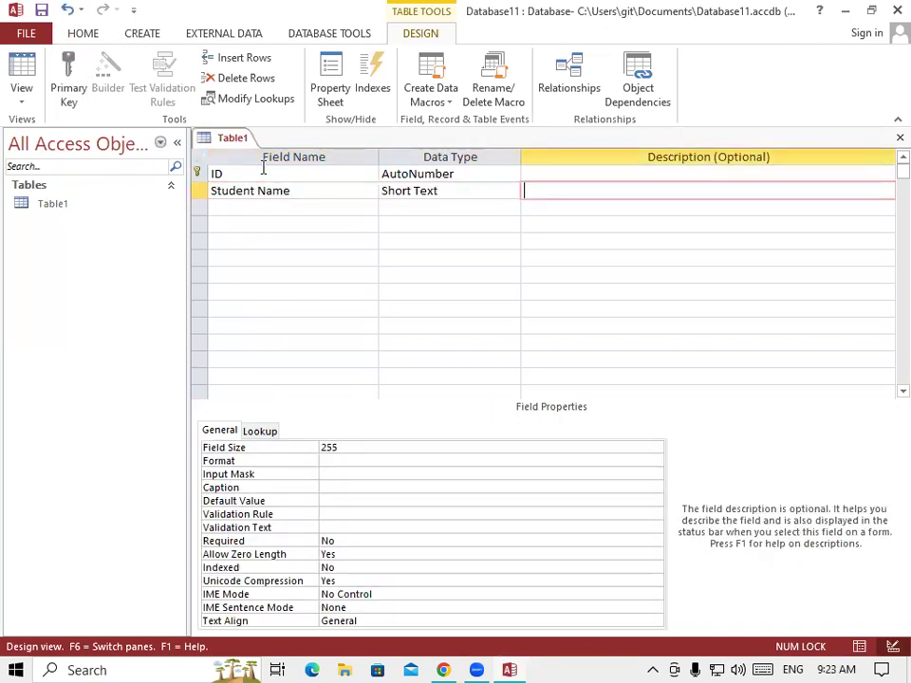
pyautogui.press('Tab')
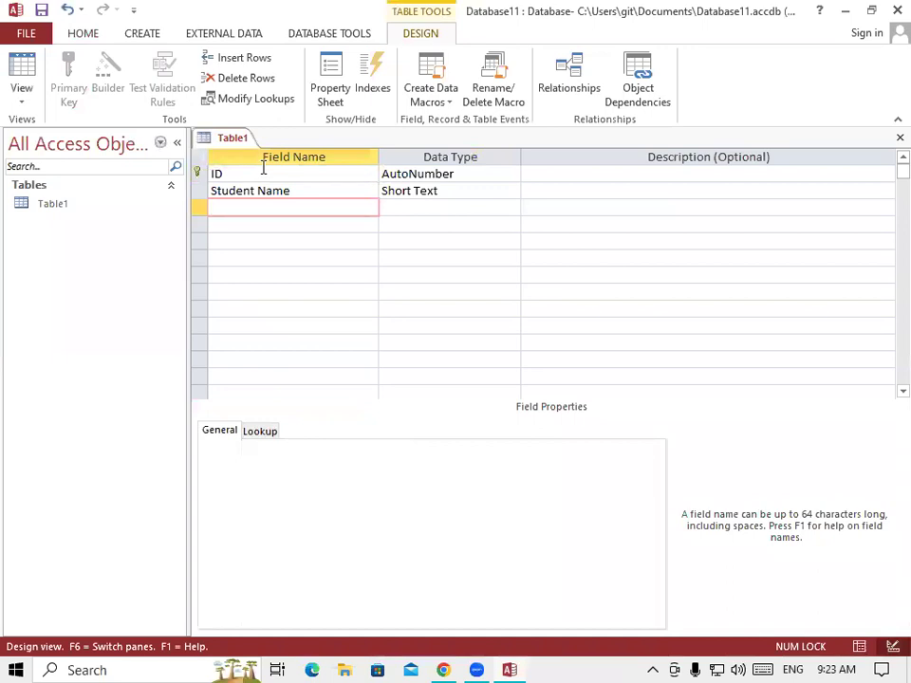
pyautogui.write('Course')
pyautogui.press('Tab')
pyautogui.press('Tab')
pyautogui.press('Tab')
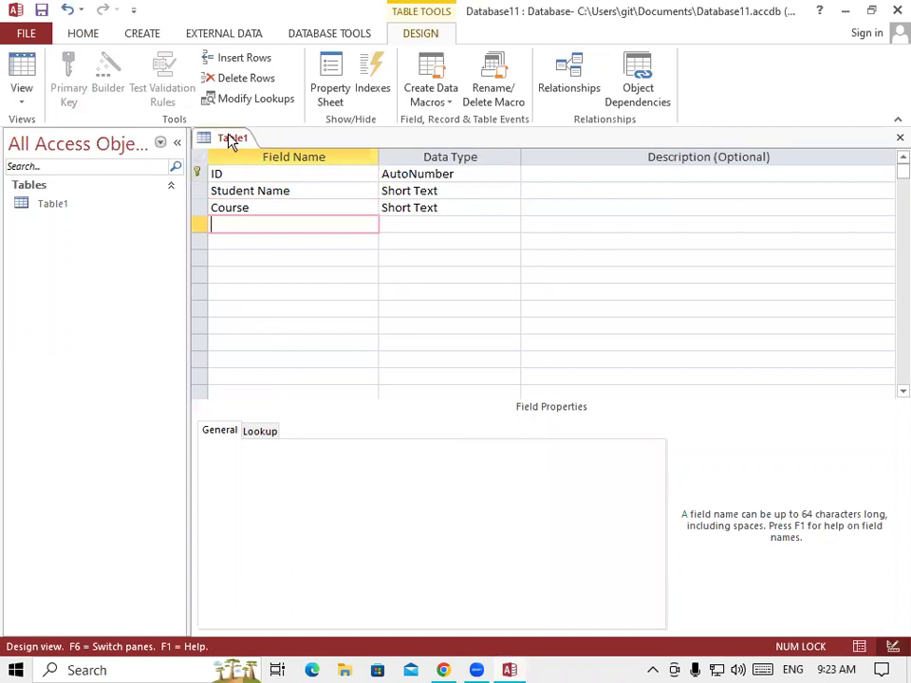
# - Save the table design and switch Table1 to Datasheet View
pyautogui.rightClick(231, 141)
pyautogui.click(249, 149)
pyautogui.rightClick(237, 141)
pyautogui.click(258, 153)
pyautogui.rightClick(240, 140)
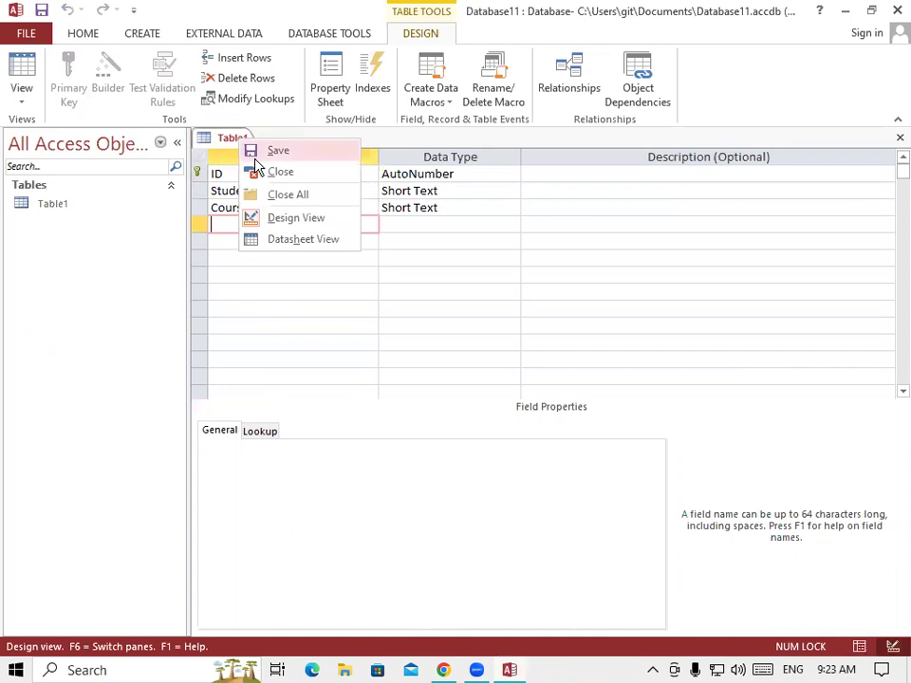
pyautogui.click(301, 240)
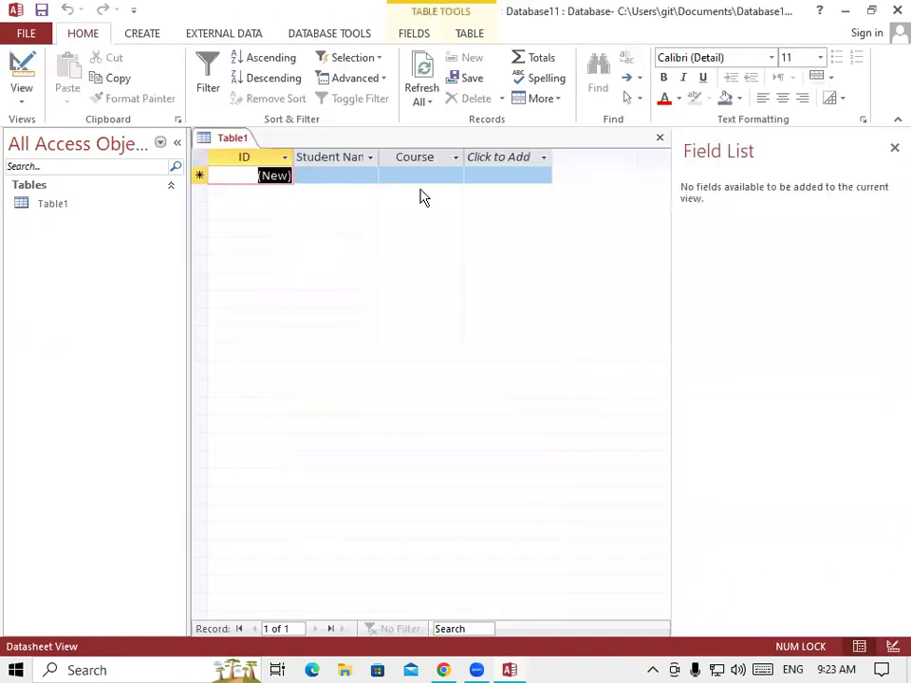
# - Widen the Student Name column to fit its heading and enter the first record with a student's name and course DCA
pyautogui.moveTo(381, 149); pyautogui.dragTo(408, 149)
pyautogui.press('Tab')
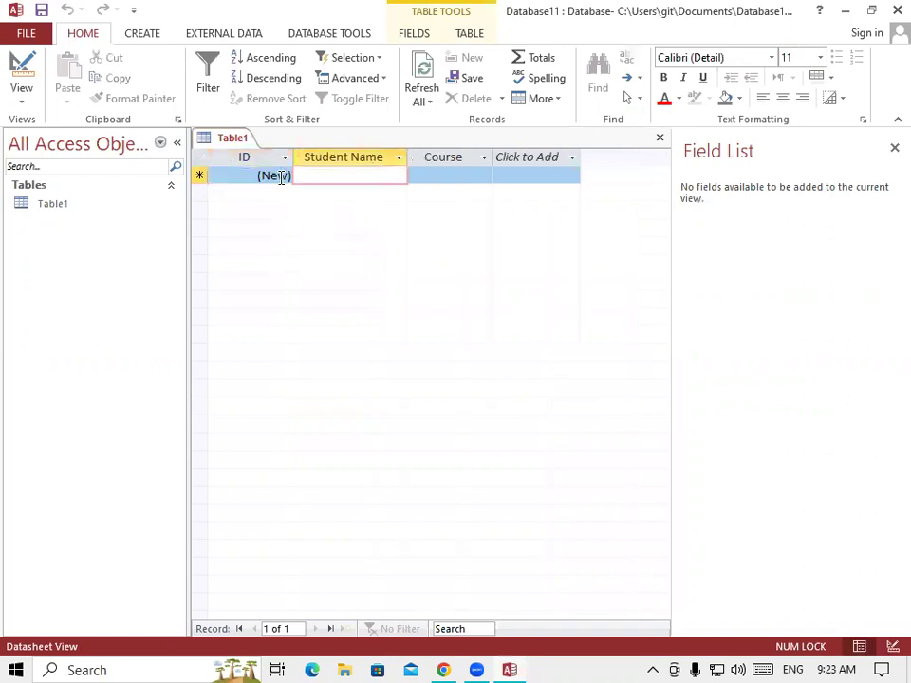
pyautogui.write('Rohan')
pyautogui.press('Tab')
pyautogui.write('DCA')
pyautogui.press('Tab')
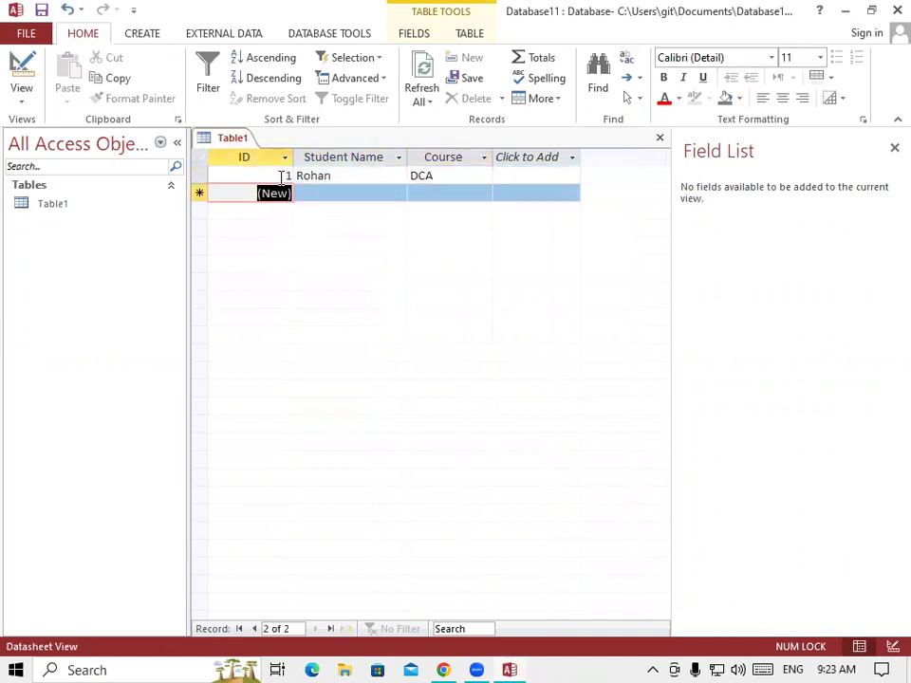
# - Enter the second record with another student's name and course DFA
pyautogui.press('Tab')
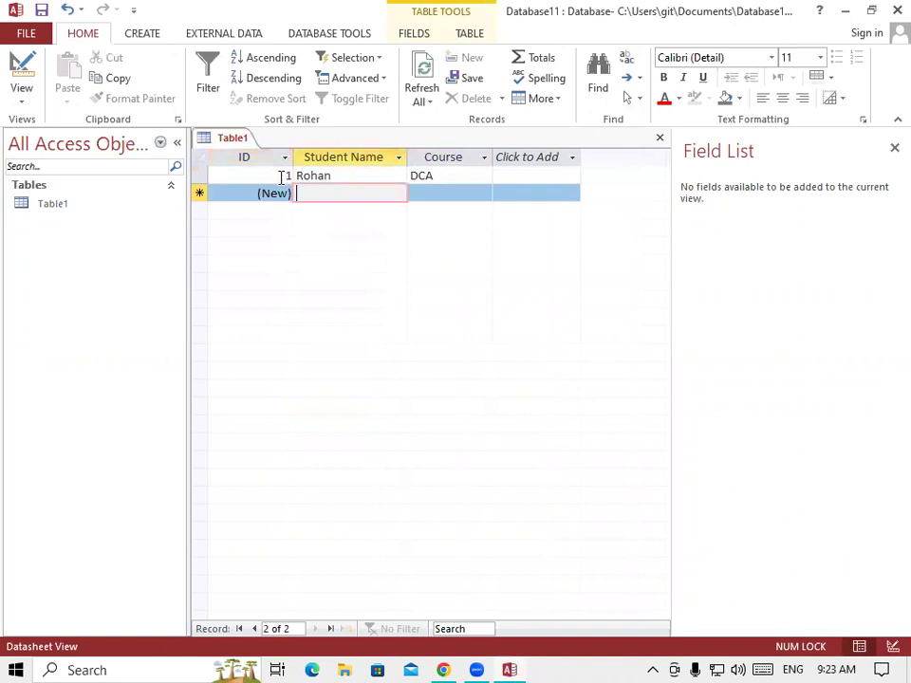
pyautogui.write('Ritesh')
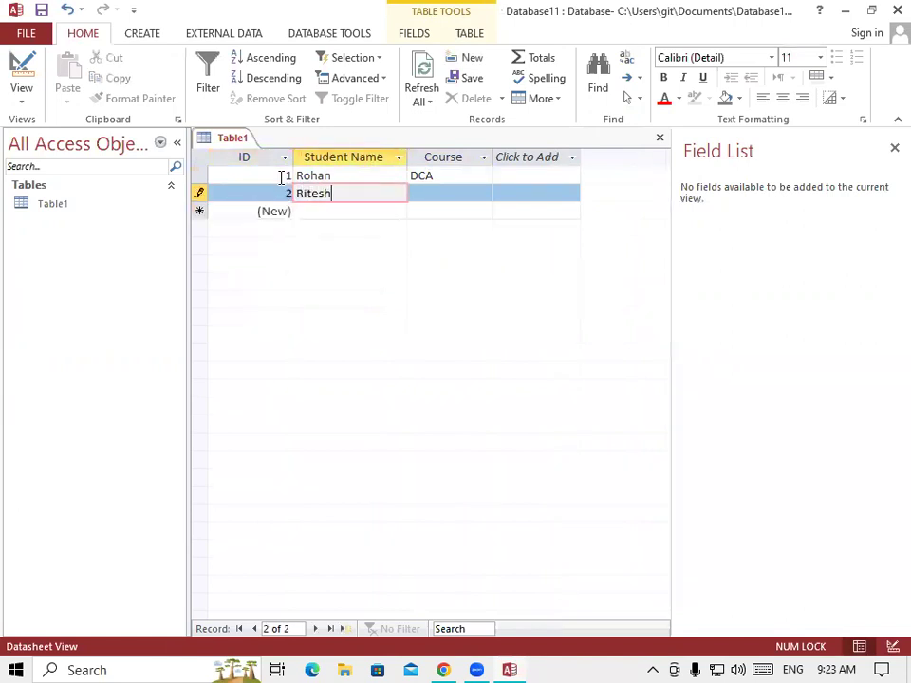
pyautogui.press('Tab')
pyautogui.write('DFA')
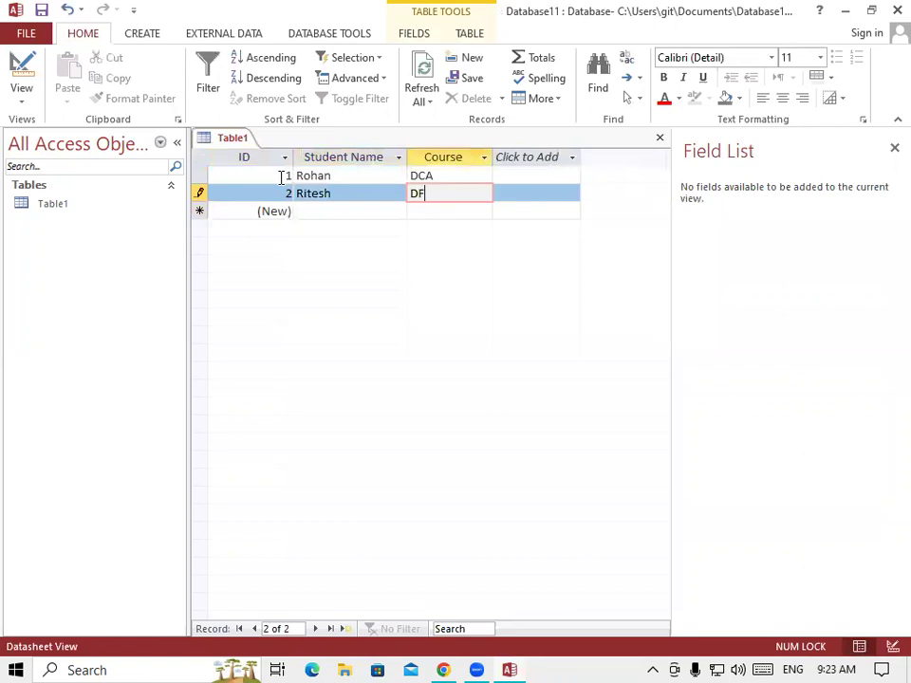
pyautogui.press('Tab')
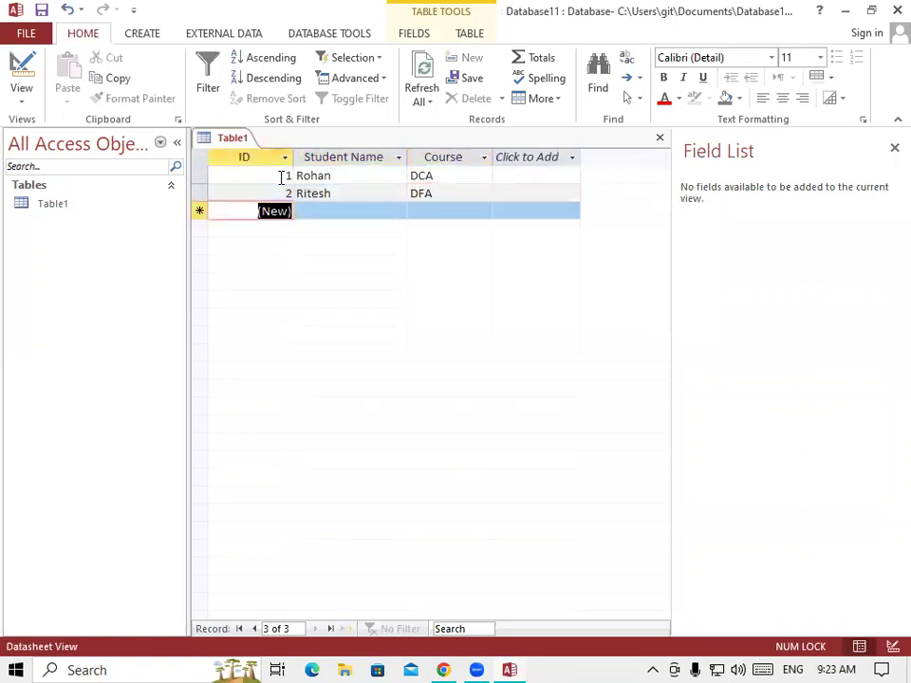
# - Enter the third record with a new student's name and course TALLY
pyautogui.press('Tab')
pyautogui.write('Sanda')
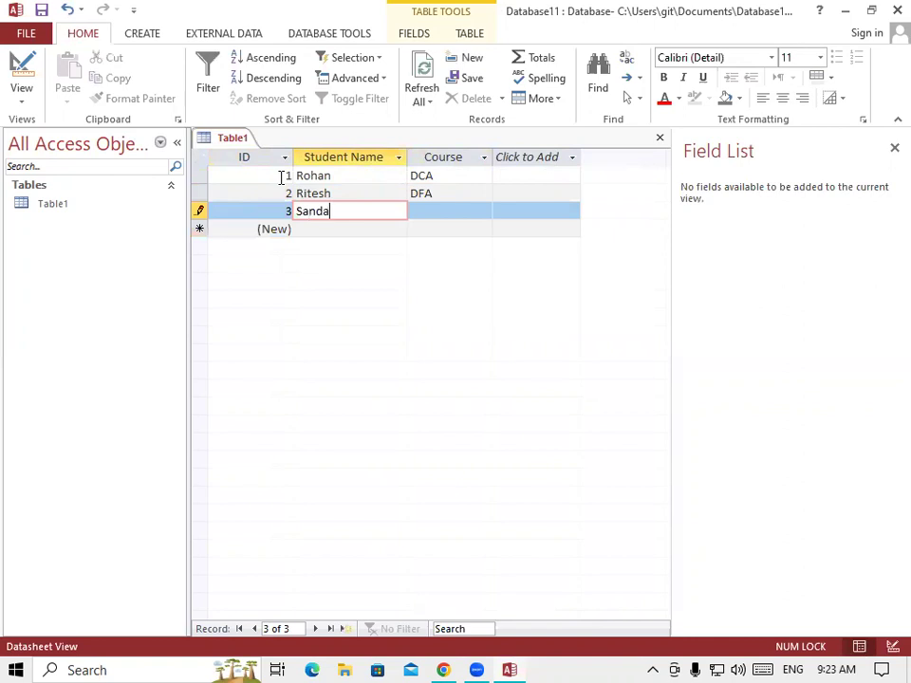
pyautogui.press('BackSpace')
pyautogui.write('eep')
pyautogui.press('Tab')
pyautogui.write('Ta')
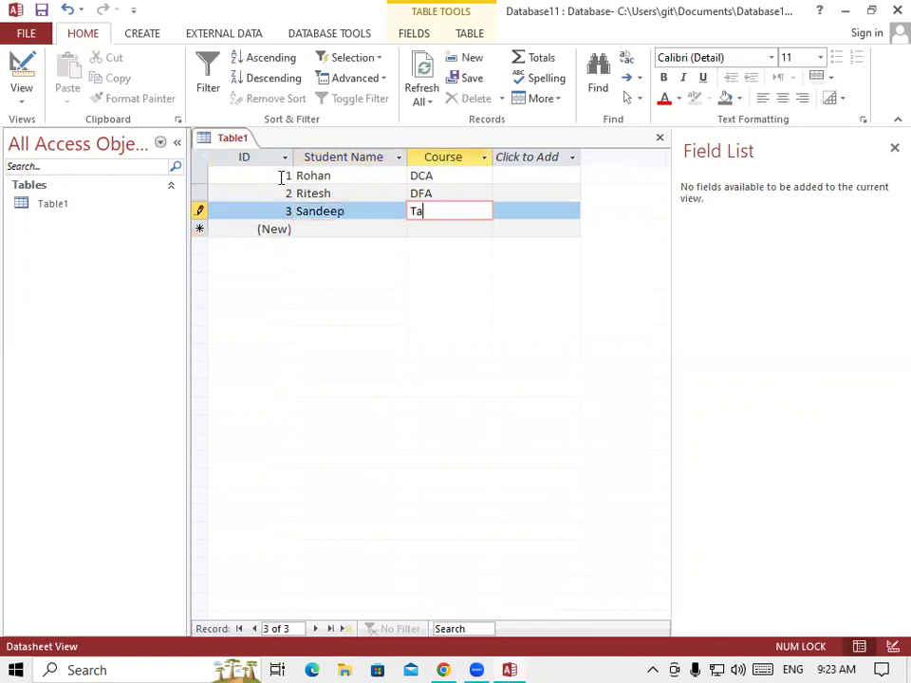
pyautogui.press('BackSpace')
pyautogui.write('ALLY')
pyautogui.press('Tab')
# - Enter the fourth record with a new student's name and course CCC
pyautogui.press('Tab')
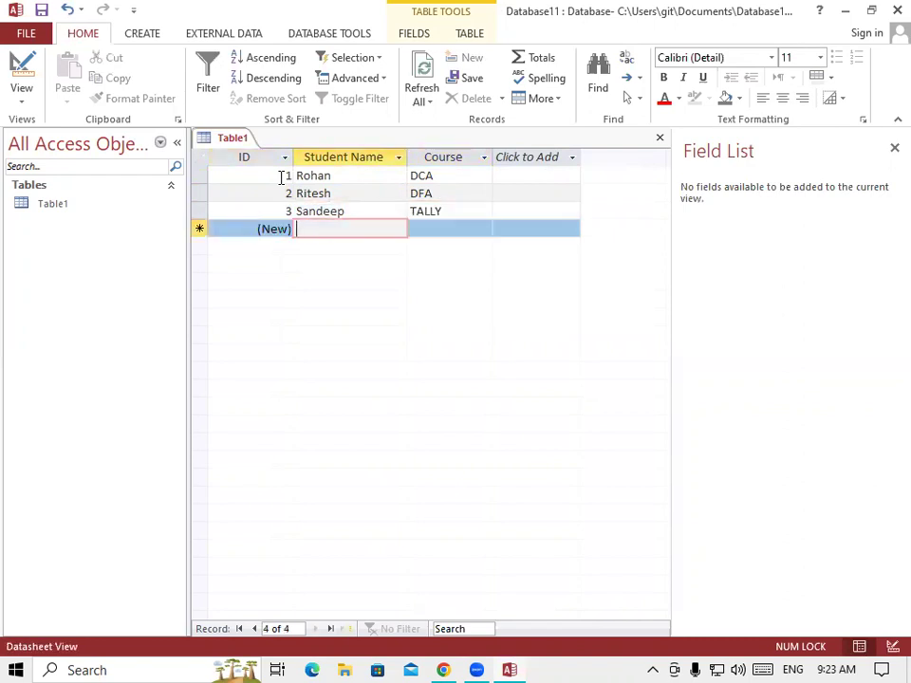
pyautogui.write('S')
pyautogui.press('BackSpace')
pyautogui.write('RUp')
pyautogui.press('BackSpace')
pyautogui.press('BackSpace')
pyautogui.write('upesh')
pyautogui.press('Tab')
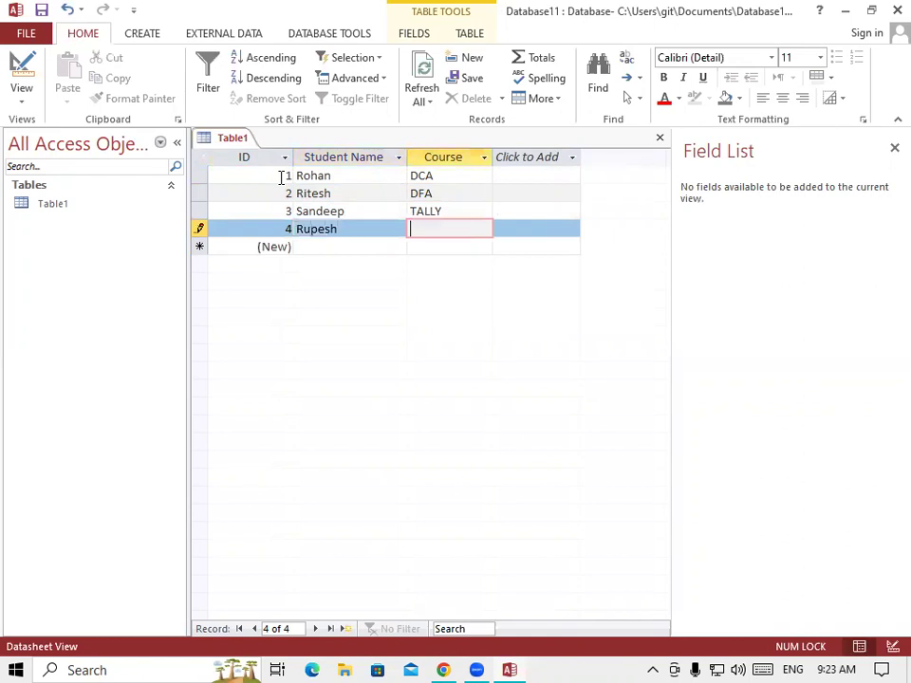
pyautogui.write('CCC')
pyautogui.press('Tab')
# - Enter the fifth record, repeating the first record's student name and its course DCA
pyautogui.press('Tab')
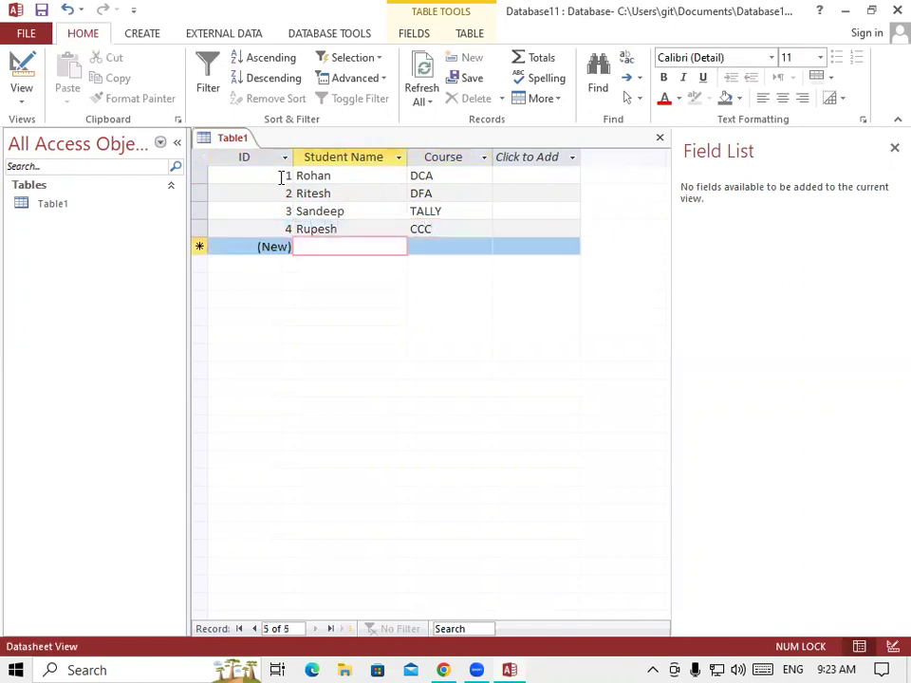
pyautogui.write('Rohan')
pyautogui.press('Tab')
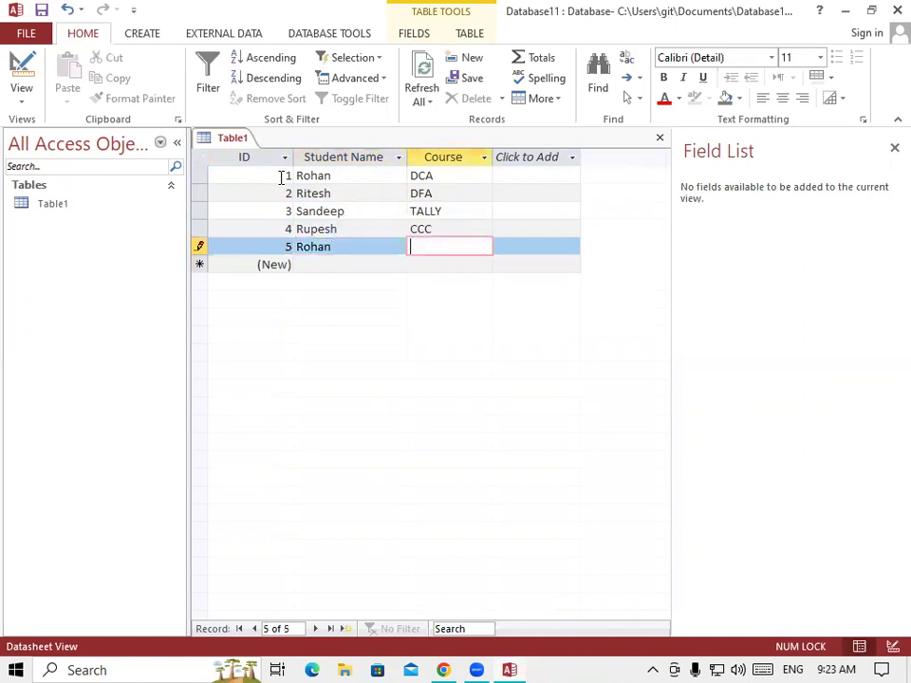
pyautogui.write('DCA')
pyautogui.press('Tab')
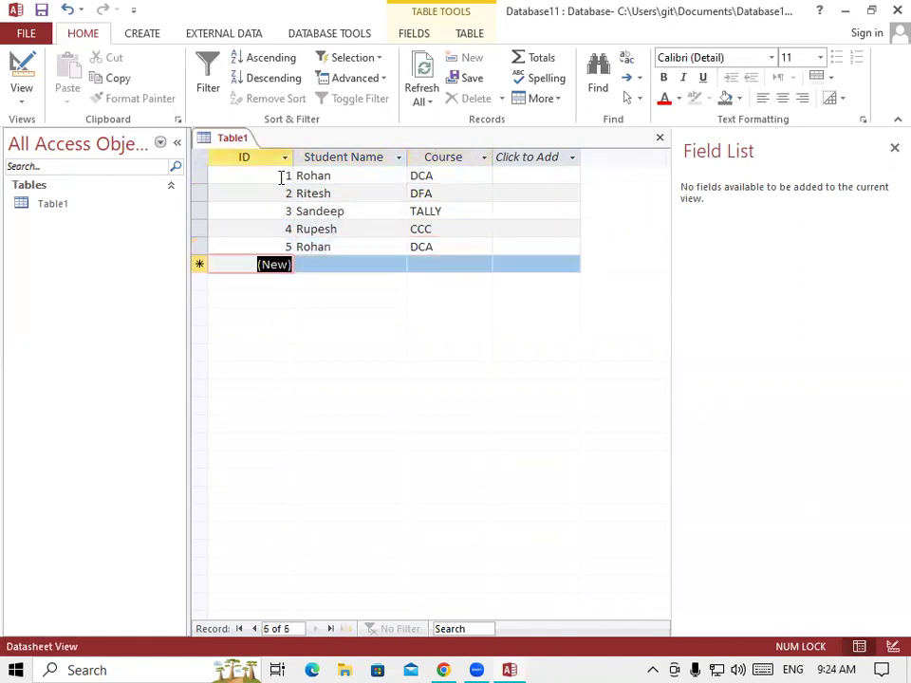
# - Enter the sixth record, repeating the second record's student name with course ADCA
pyautogui.press('Tab')
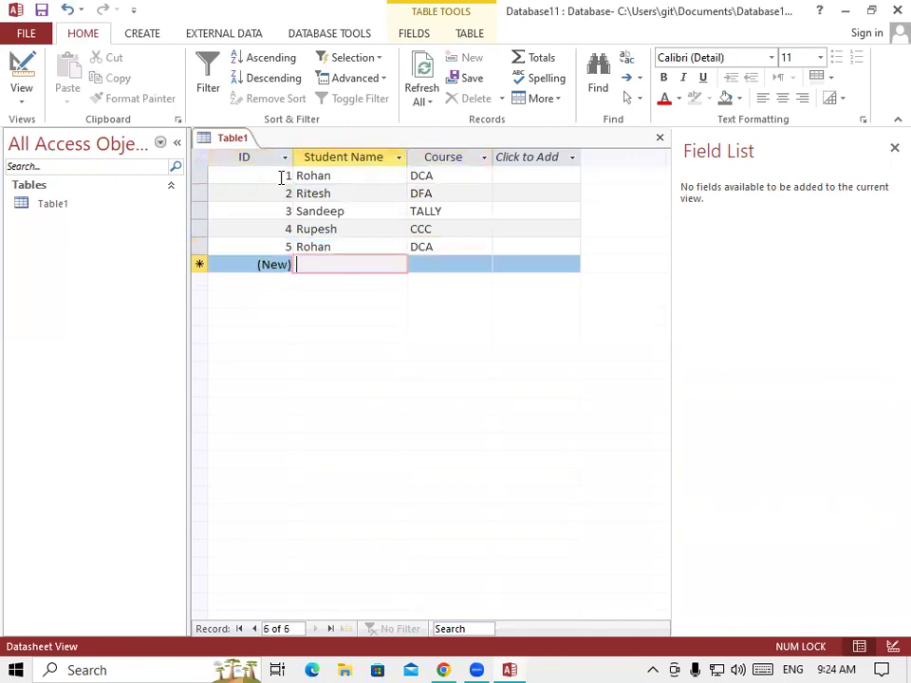
pyautogui.write('Ritesh')
pyautogui.press('BackSpace')
pyautogui.press('BackSpace')
pyautogui.press('BackSpace')
pyautogui.press('BackSpace')
pyautogui.press('BackSpace')
pyautogui.write('itesh')
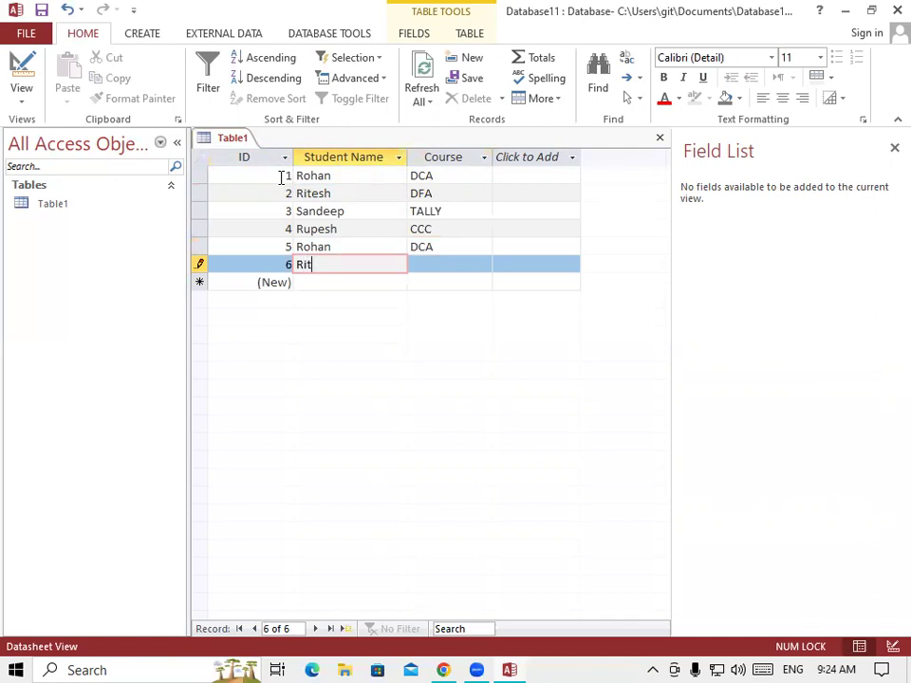
pyautogui.press('Tab')
pyautogui.write('ADCA')
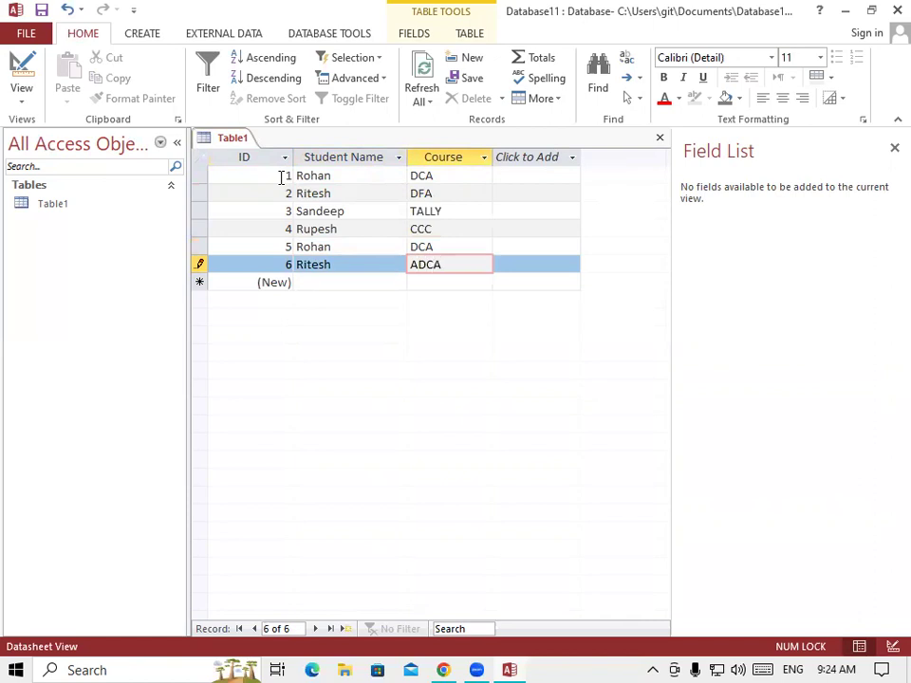
pyautogui.press('Tab')
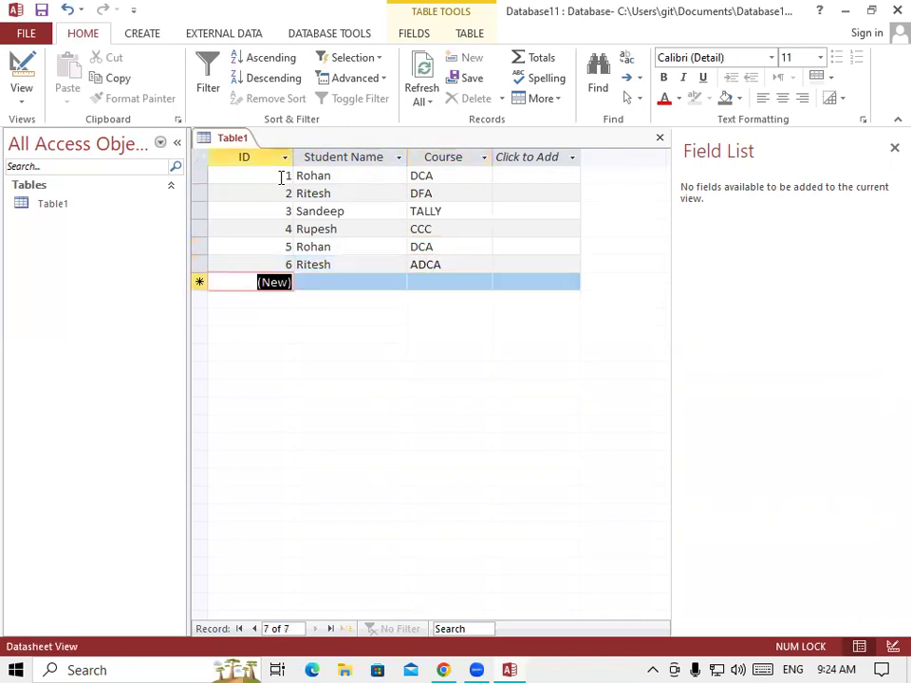
# - Save Table1 with the entered student records
pyautogui.rightClick(236, 142)
pyautogui.click(265, 145)
pyautogui.rightClick(228, 144)
pyautogui.click(256, 150)
# - Compare the student names in records 1 and 5 and in records 2 and 6
pyautogui.click(354, 175)
pyautogui.click(331, 246)
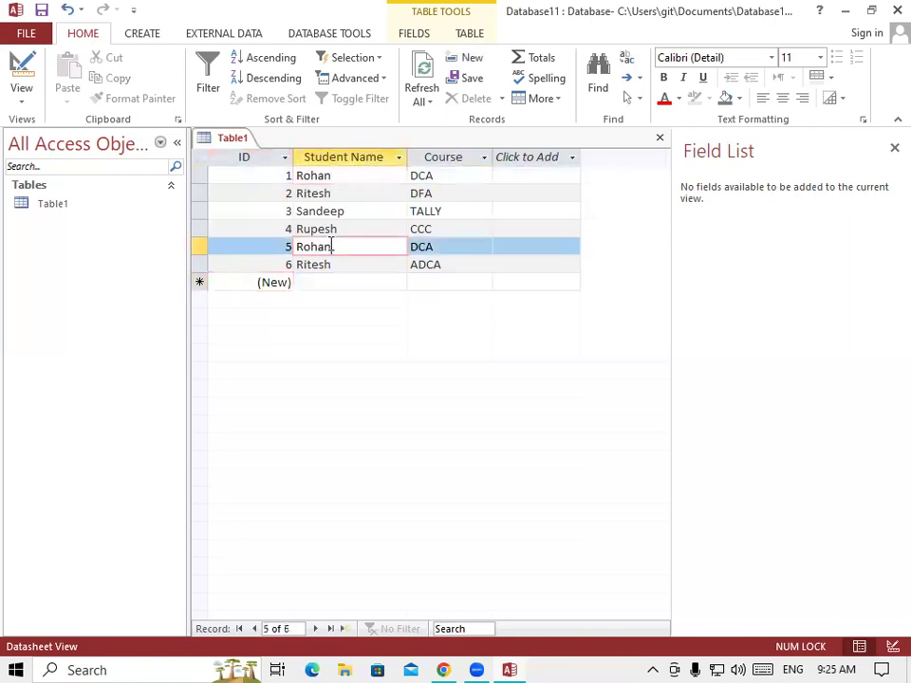
pyautogui.click(358, 193)
pyautogui.click(347, 264)
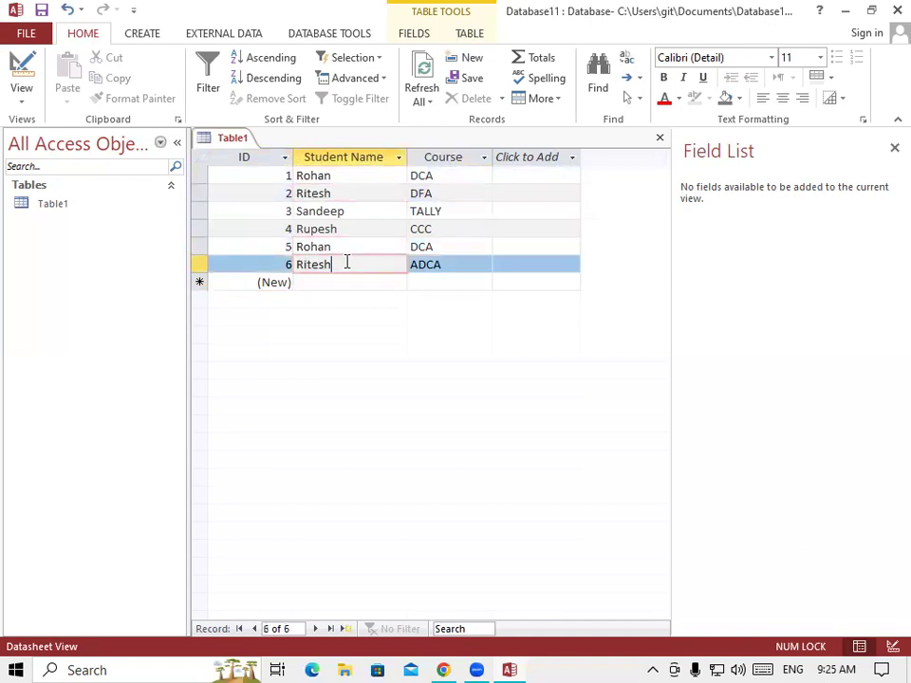
pyautogui.click(276, 195)
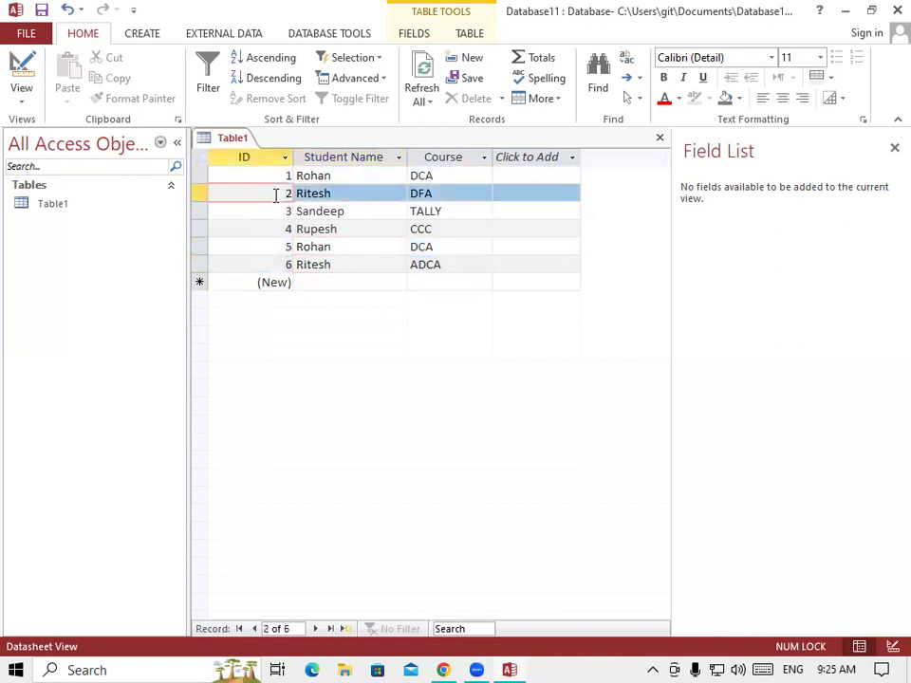
# - Save Table1 and close it
pyautogui.click(346, 265)
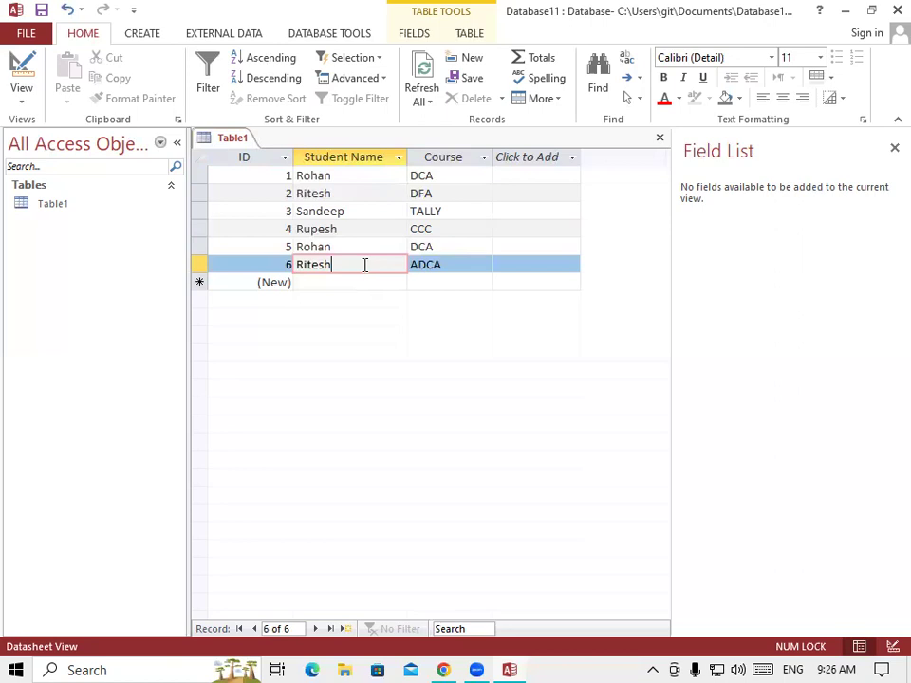
pyautogui.rightClick(217, 138)
pyautogui.click(232, 147)
pyautogui.rightClick(239, 140)
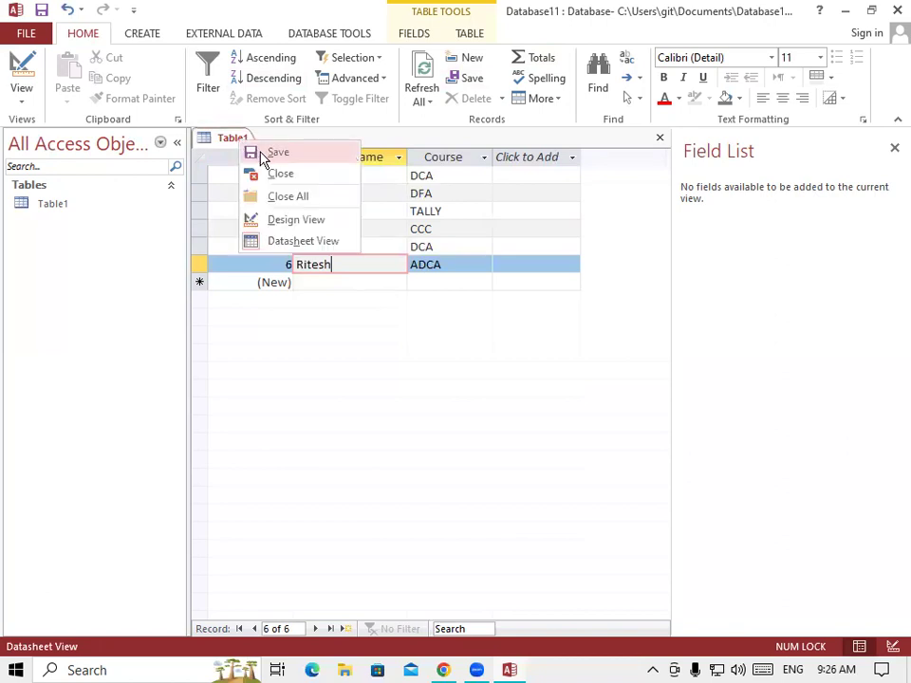
pyautogui.click(264, 154)
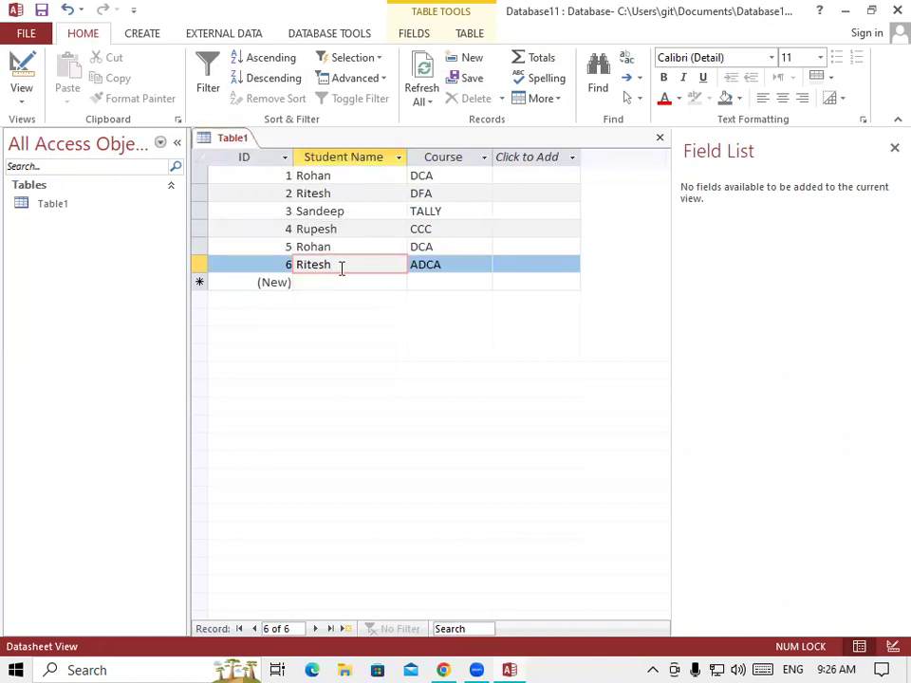
pyautogui.rightClick(237, 142)
pyautogui.click(244, 152)
pyautogui.rightClick(240, 140)
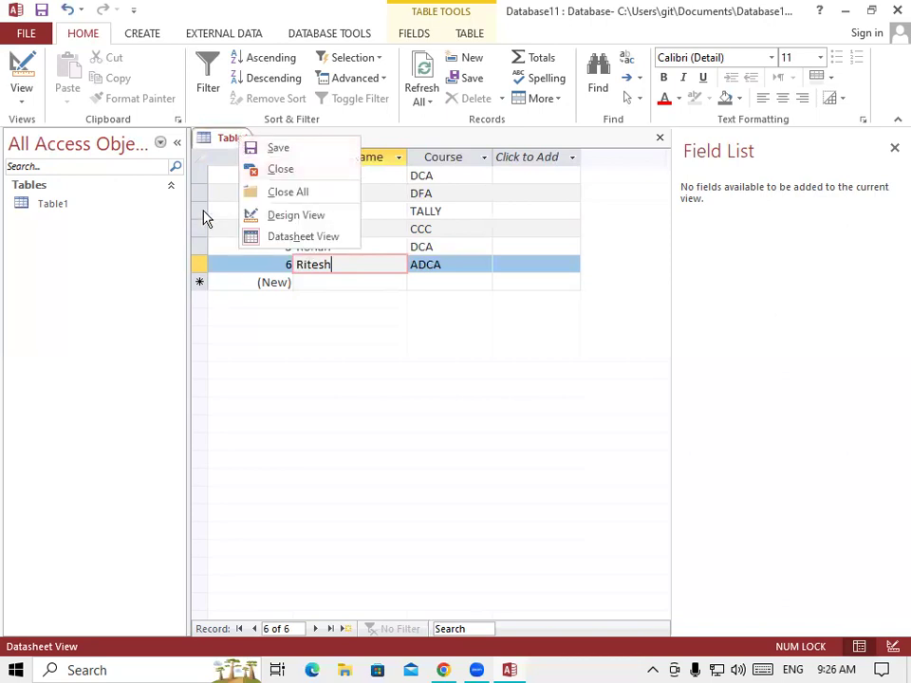
pyautogui.click(280, 172)
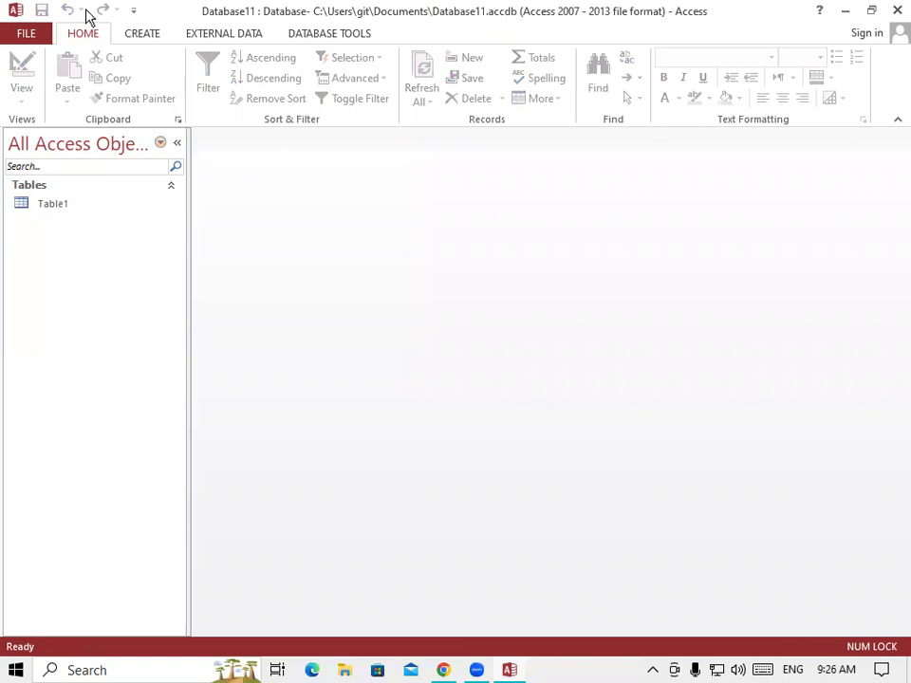
# - Start the Find Duplicates Query Wizard and choose Table1 as the table to search
pyautogui.click(146, 33)
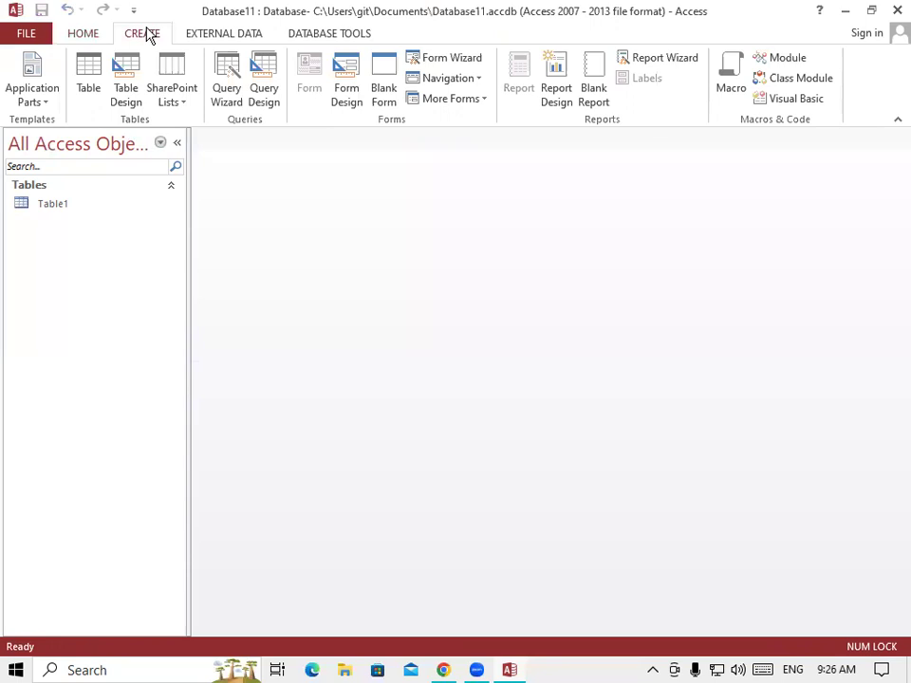
pyautogui.click(228, 75)
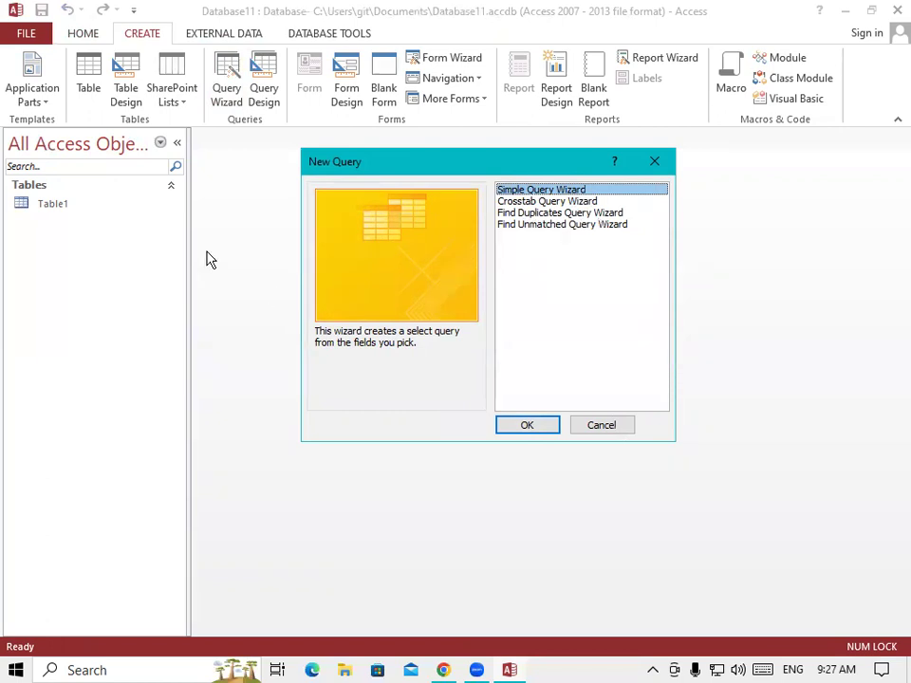
pyautogui.click(573, 214)
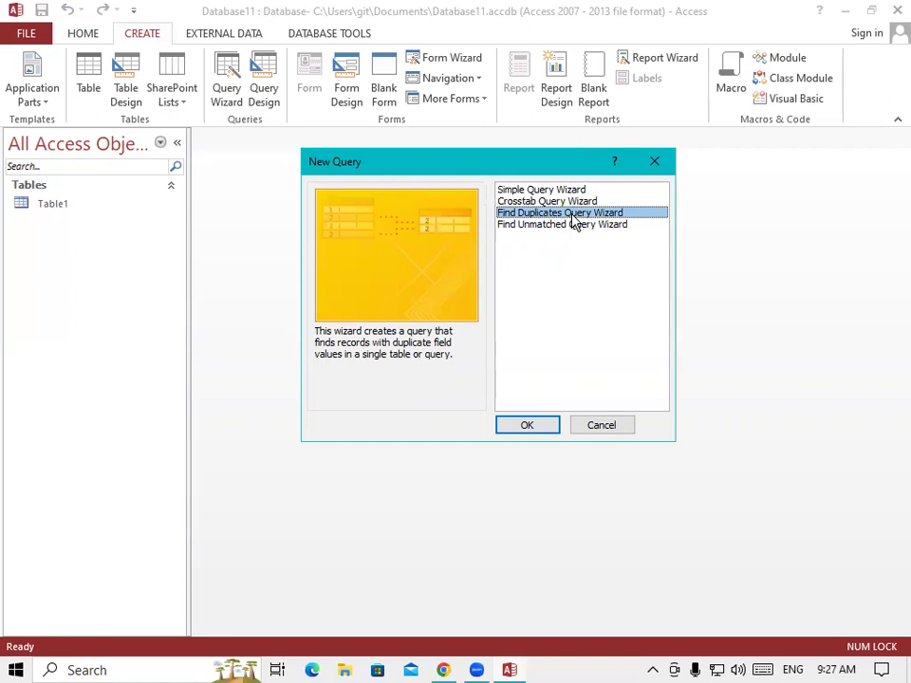
pyautogui.click(529, 423)
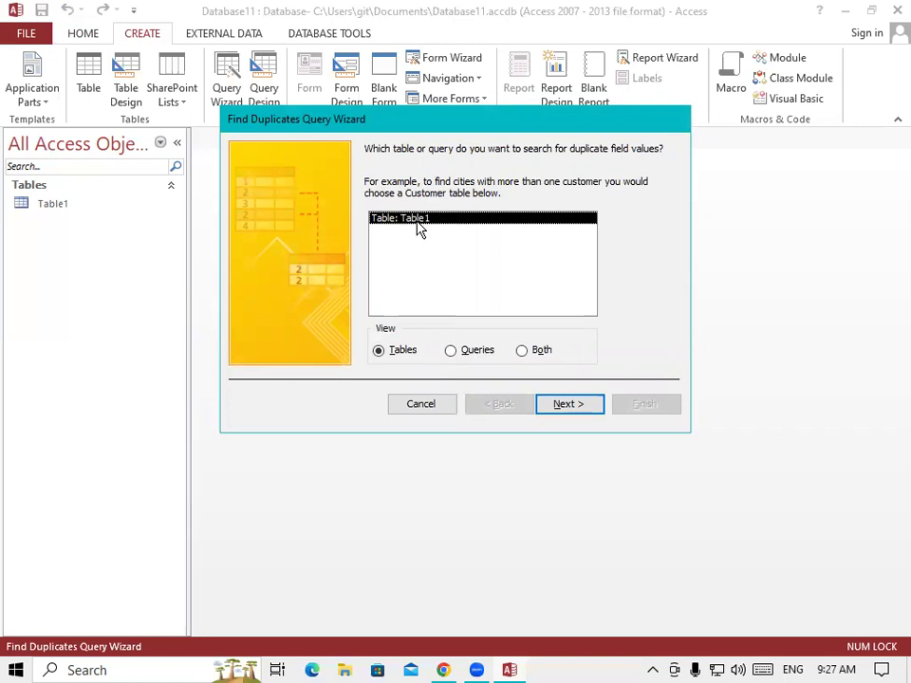
pyautogui.click(566, 407)
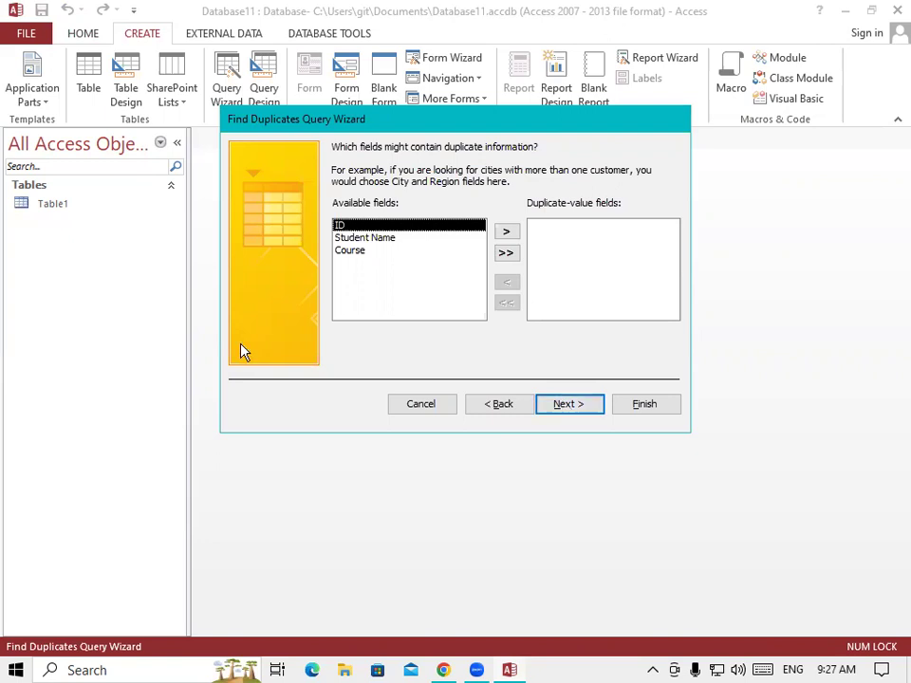
# - Use Student Name as the duplicate-value field, add no extra fields, and finish the query with its default name to view the results
pyautogui.click(390, 251)
pyautogui.click(392, 238)
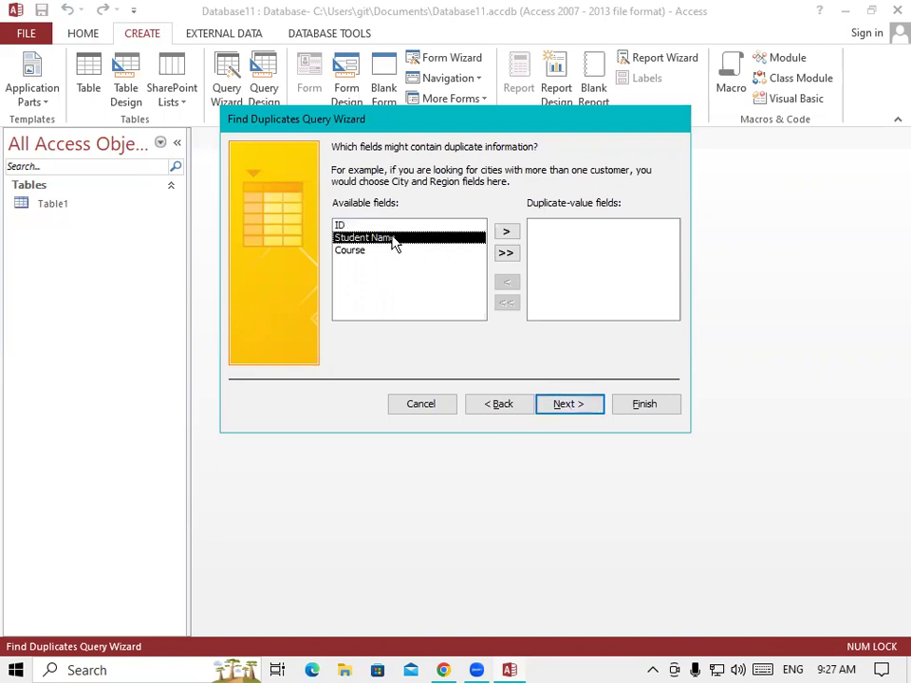
pyautogui.click(506, 233)
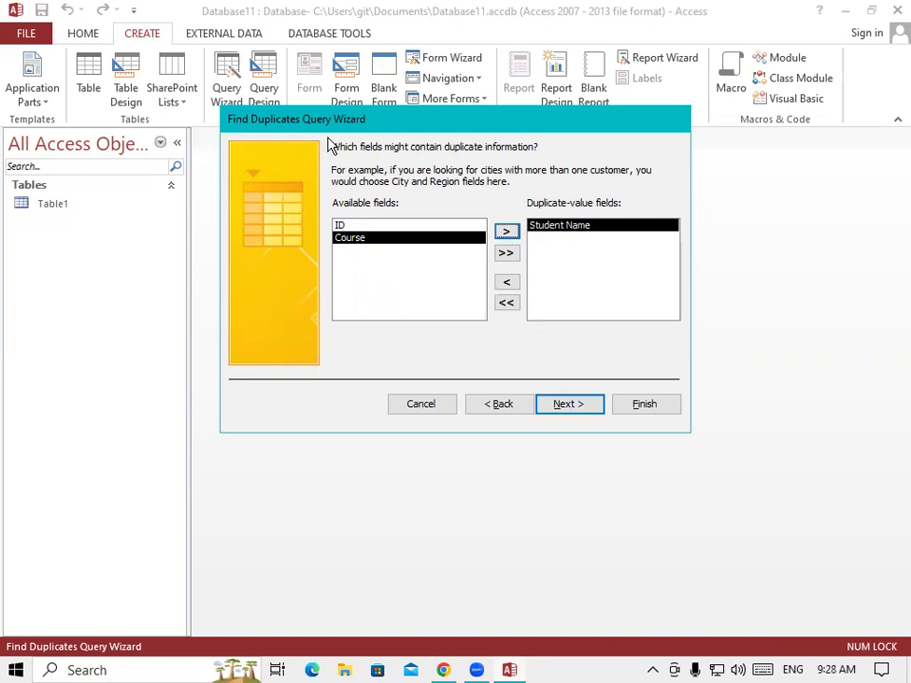
pyautogui.click(571, 403)
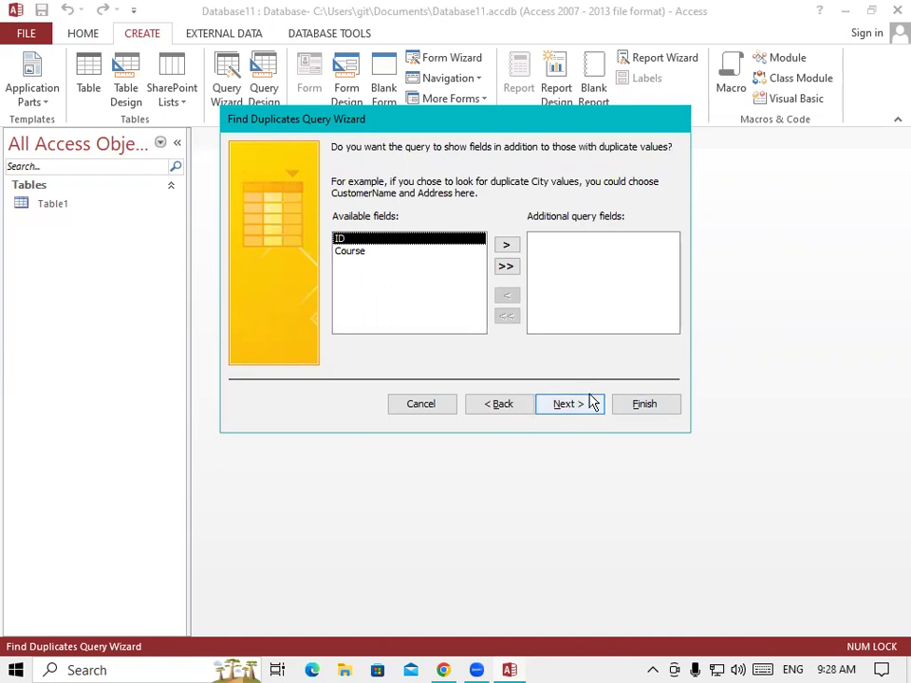
pyautogui.click(588, 415)
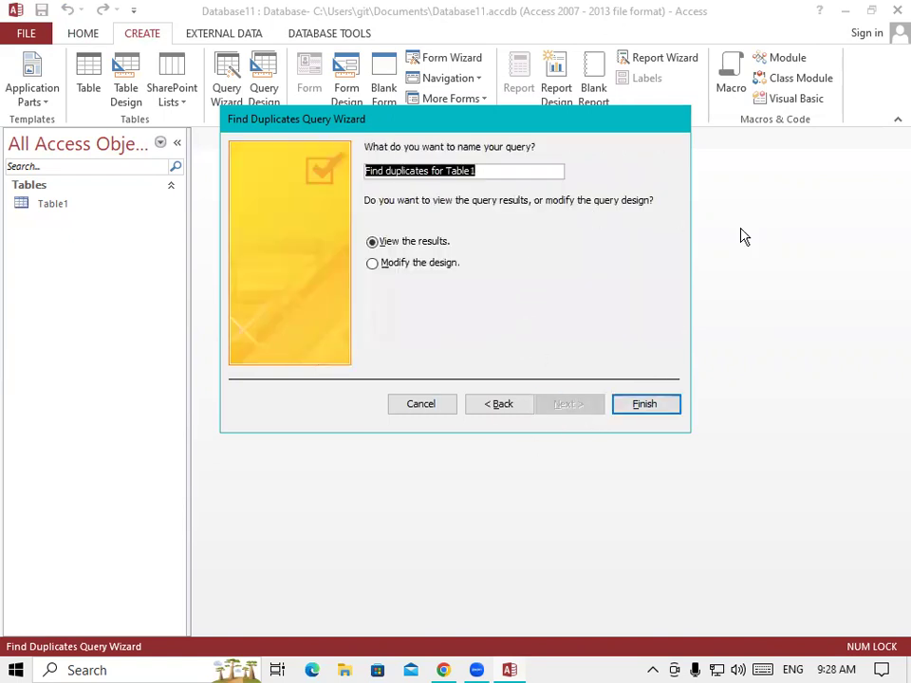
pyautogui.click(646, 405)
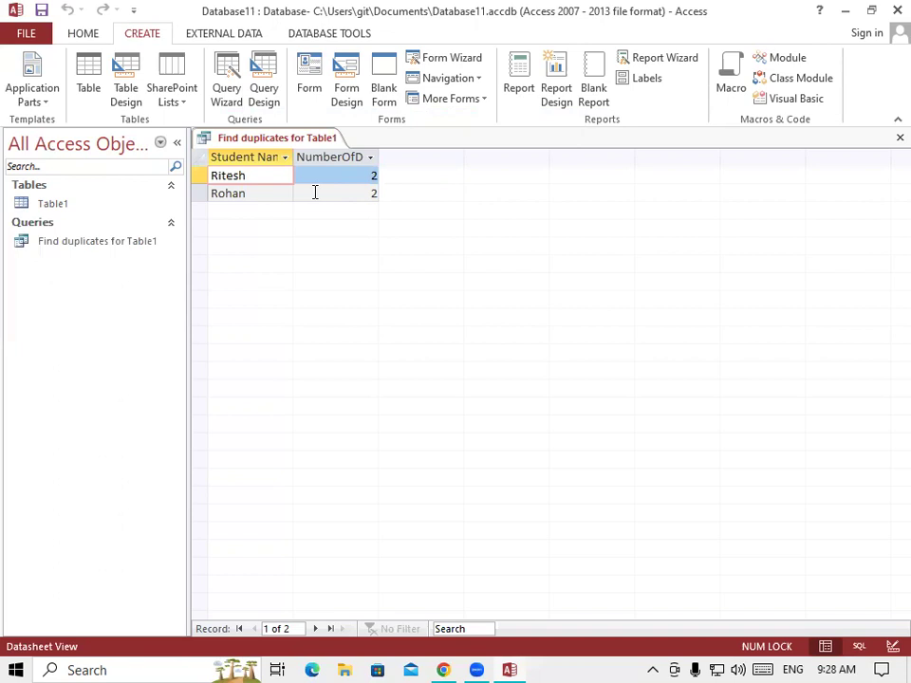
# - Close the query "Find duplicates for Table1" and delete it from the database
pyautogui.rightClick(301, 143)
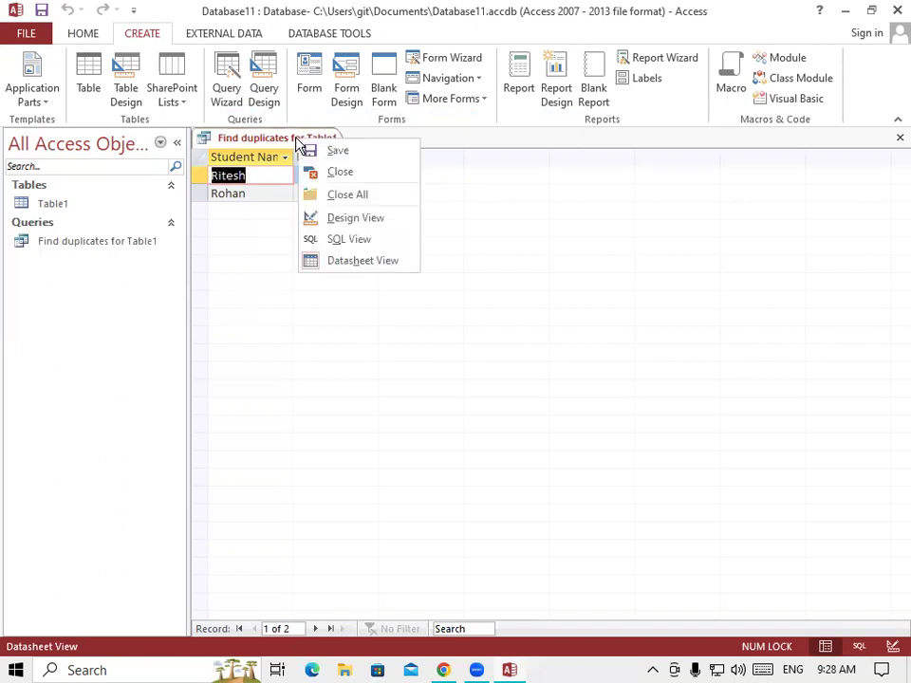
pyautogui.click(338, 171)
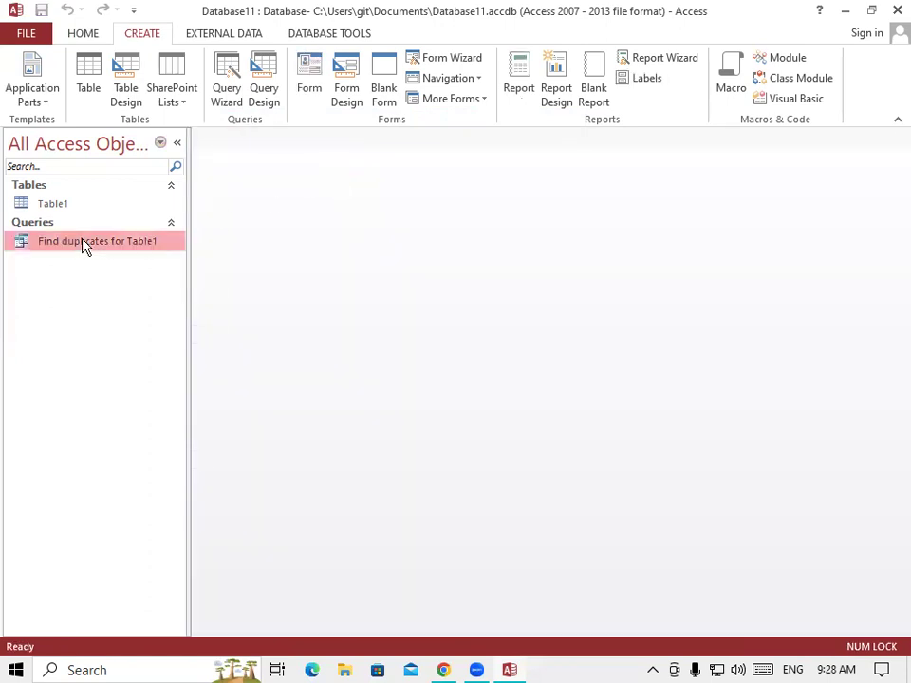
pyautogui.rightClick(84, 245)
pyautogui.click(126, 364)
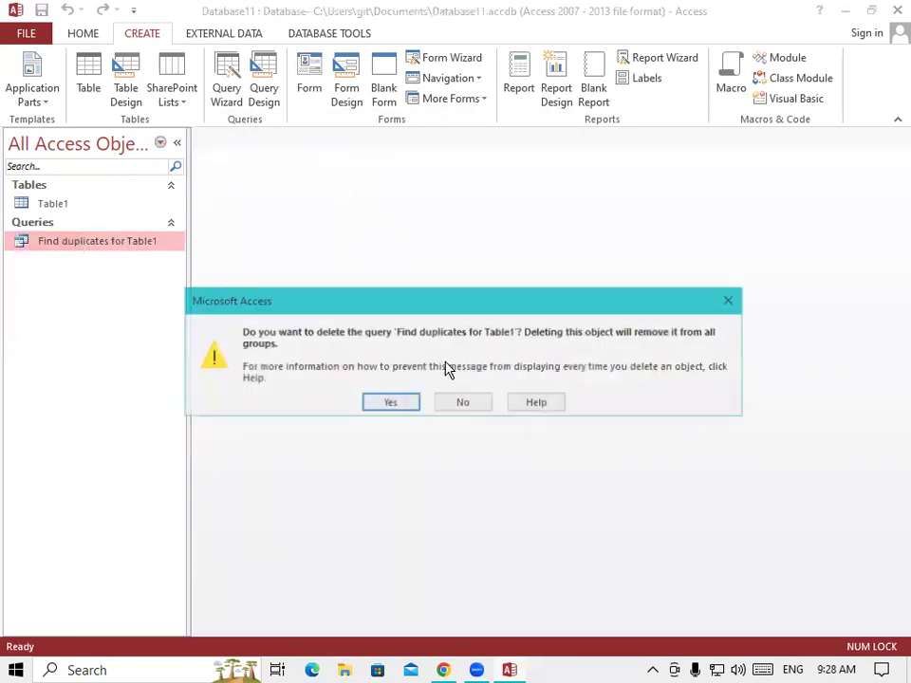
pyautogui.click(391, 403)
# - Start a new find-duplicates query with the wizard, using Table1 as its source
pyautogui.click(229, 94)
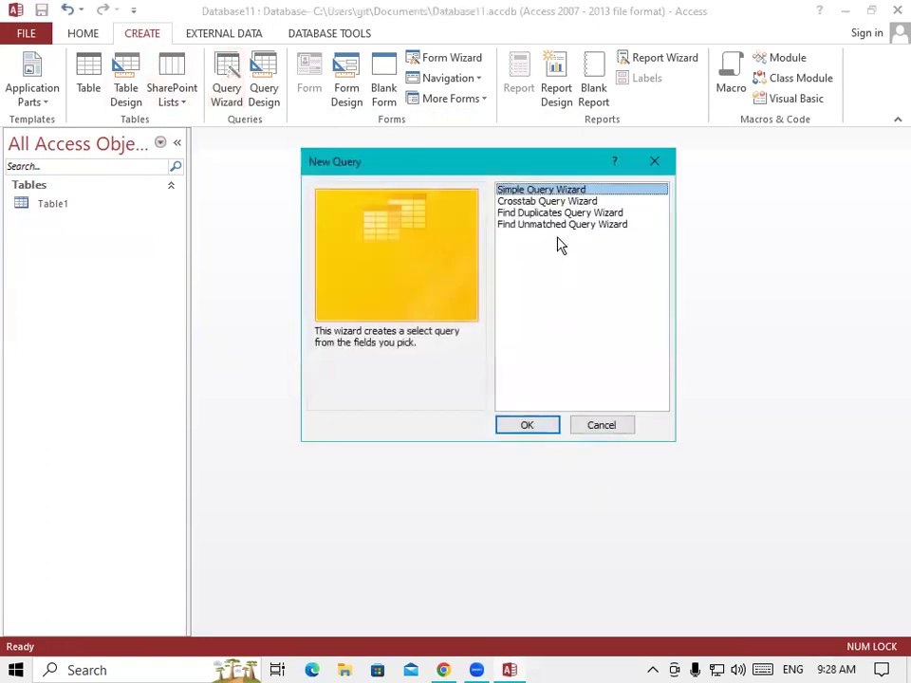
pyautogui.click(570, 212)
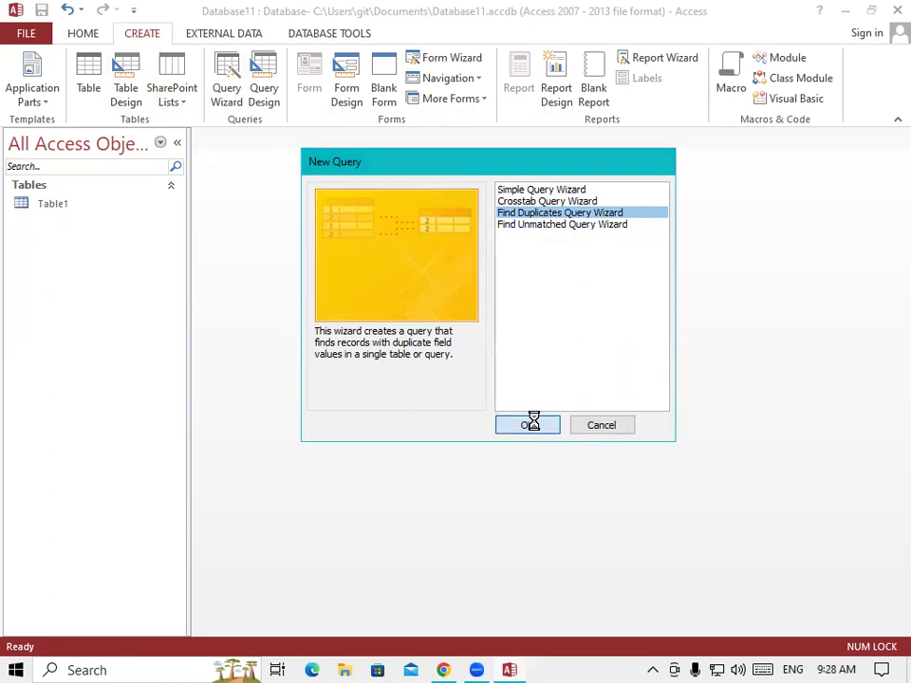
pyautogui.click(528, 425)
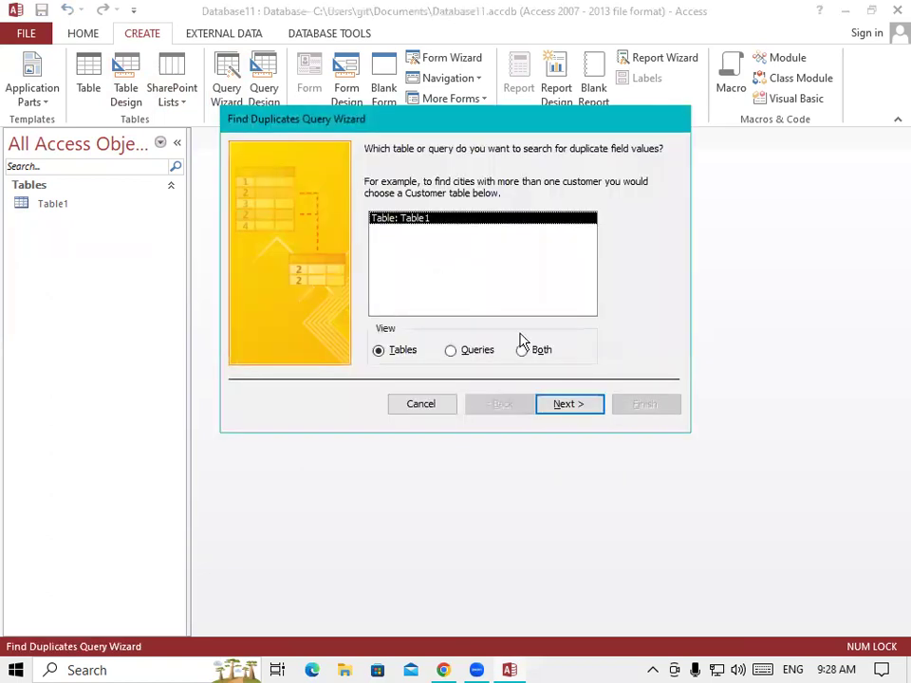
pyautogui.click(569, 406)
# - Use Course as the only duplicate-value field, add no extra fields, and finish the query under its default name to view the results
pyautogui.click(354, 251)
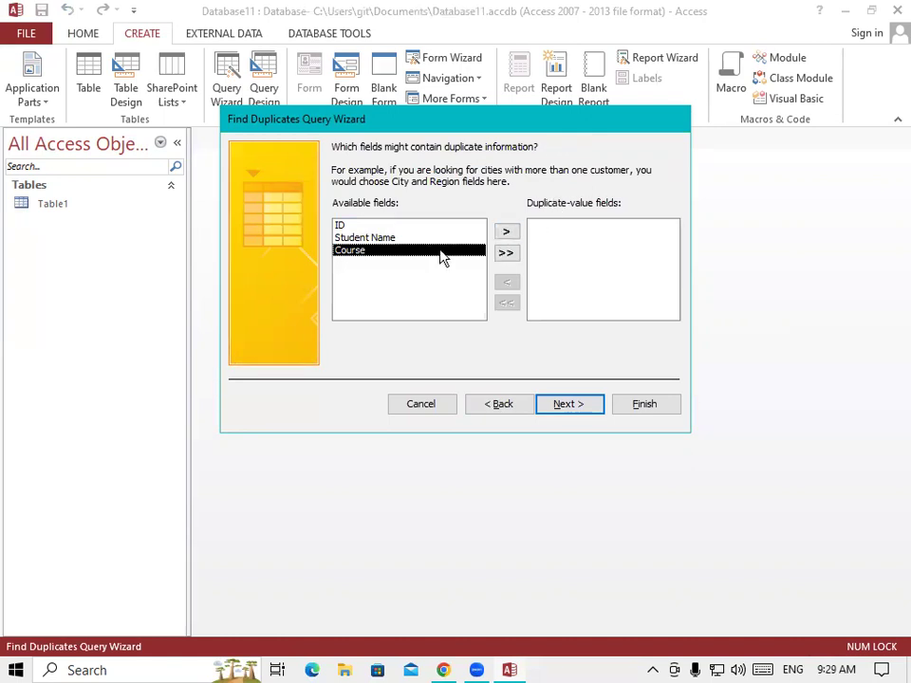
pyautogui.click(505, 233)
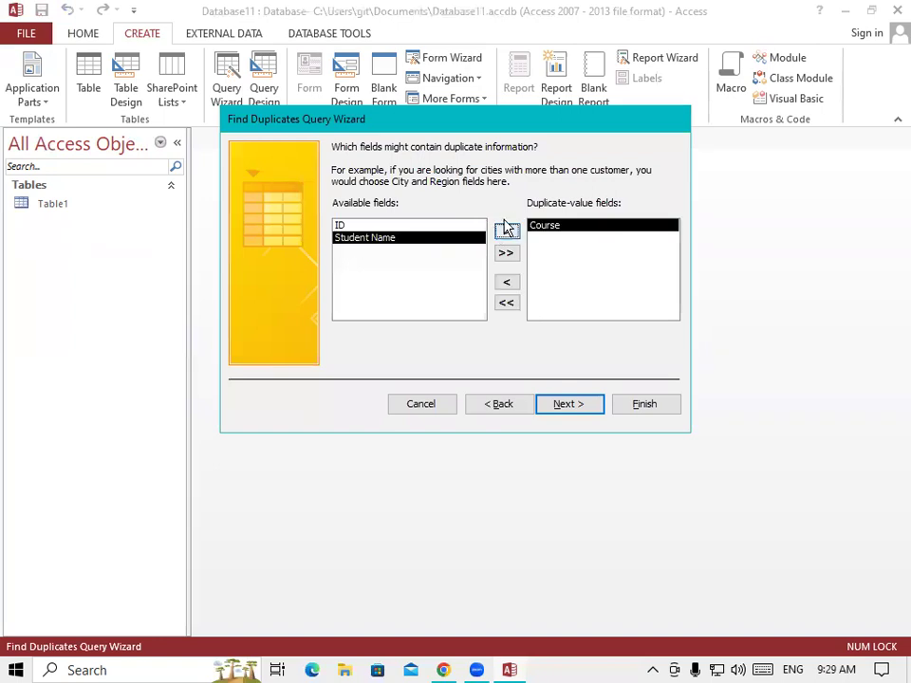
pyautogui.click(573, 402)
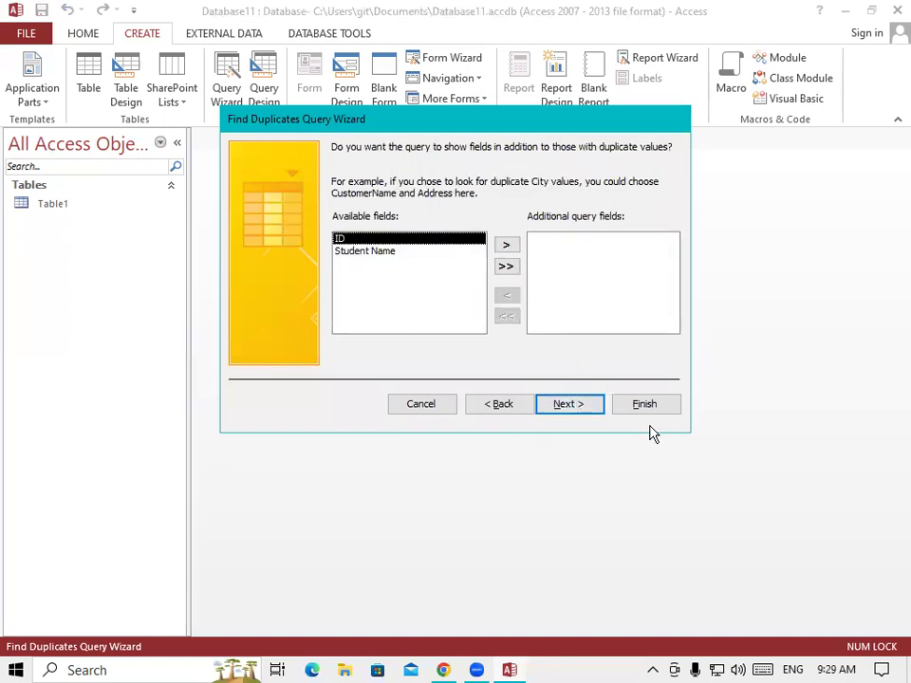
pyautogui.click(581, 408)
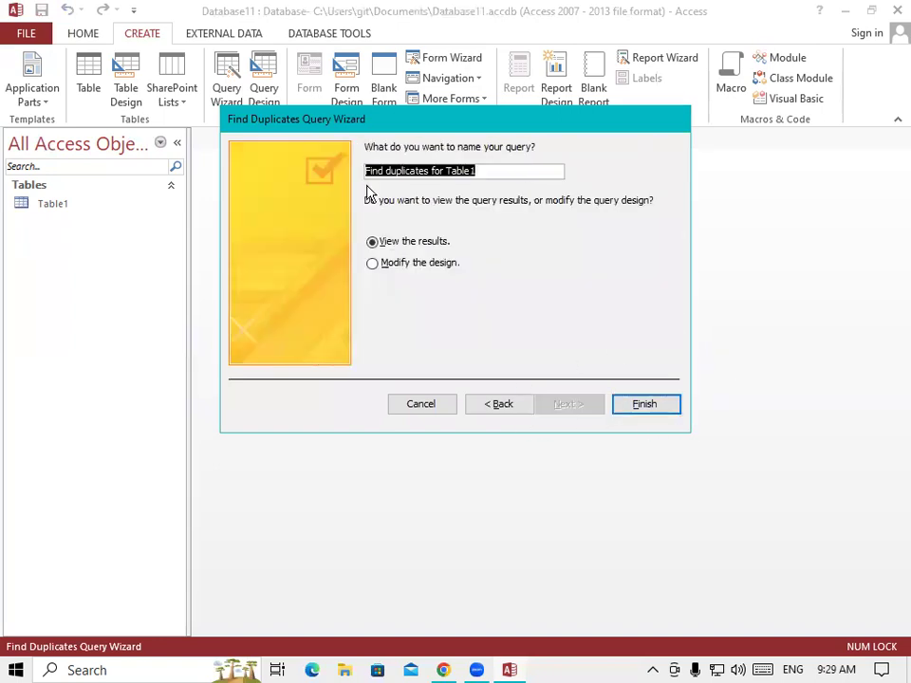
pyautogui.click(645, 406)
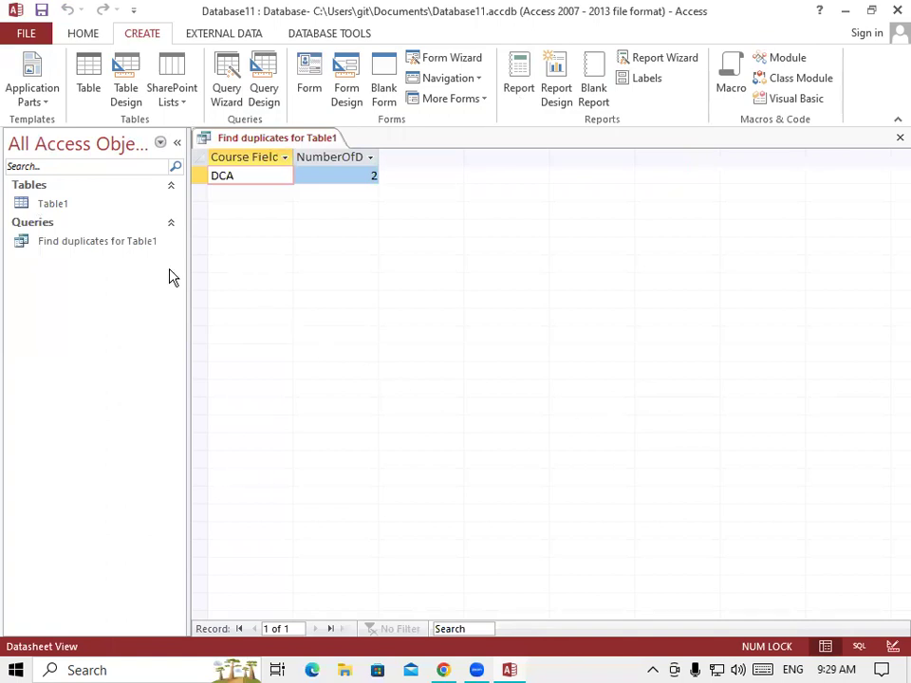
# - Compare the courses in Table1 with the results of the duplicate-course query
pyautogui.doubleClick(75, 203)
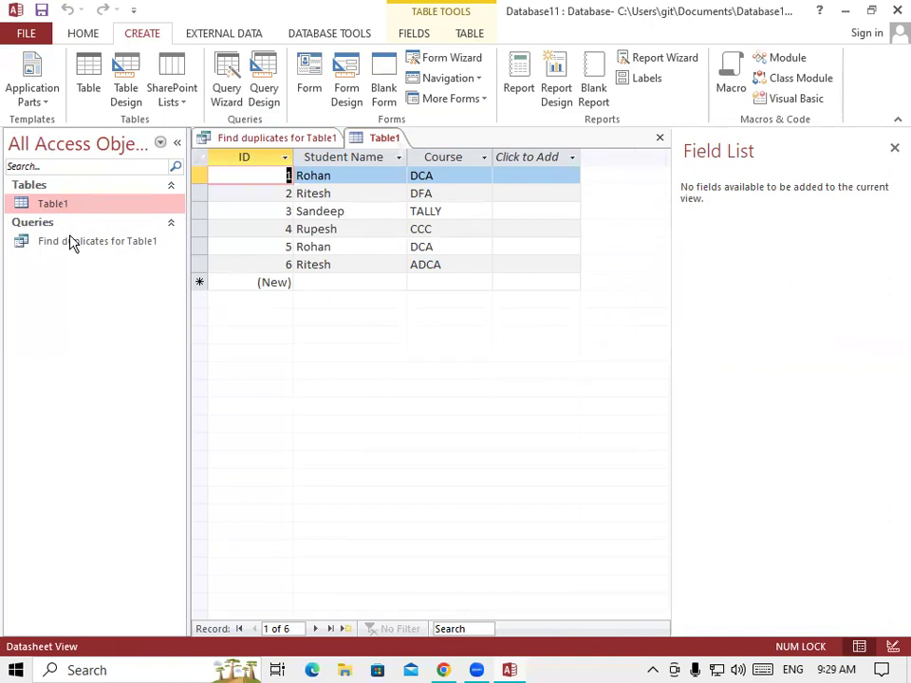
pyautogui.doubleClick(107, 249)
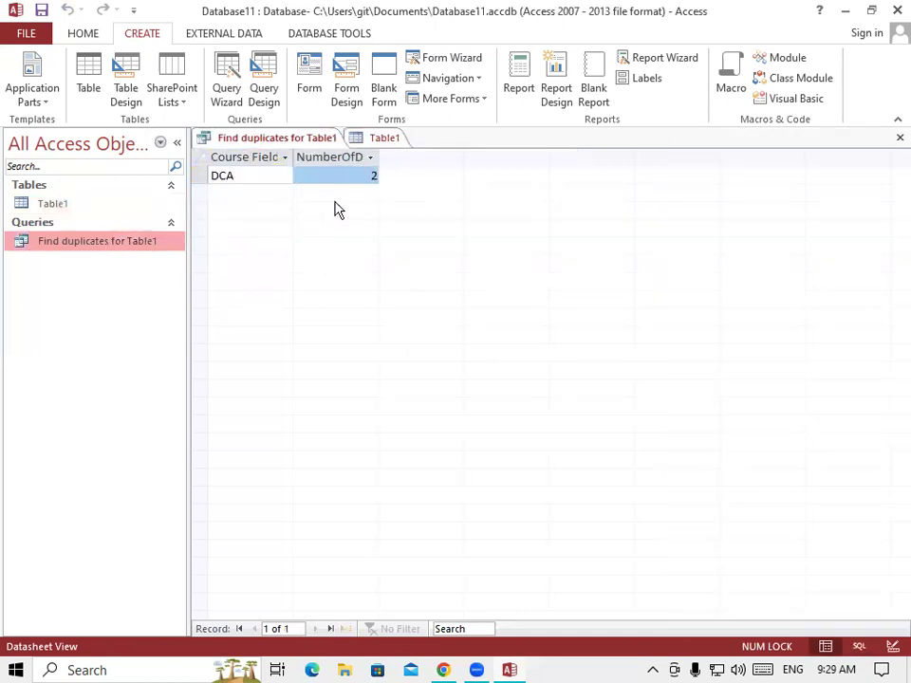
pyautogui.click(243, 174)
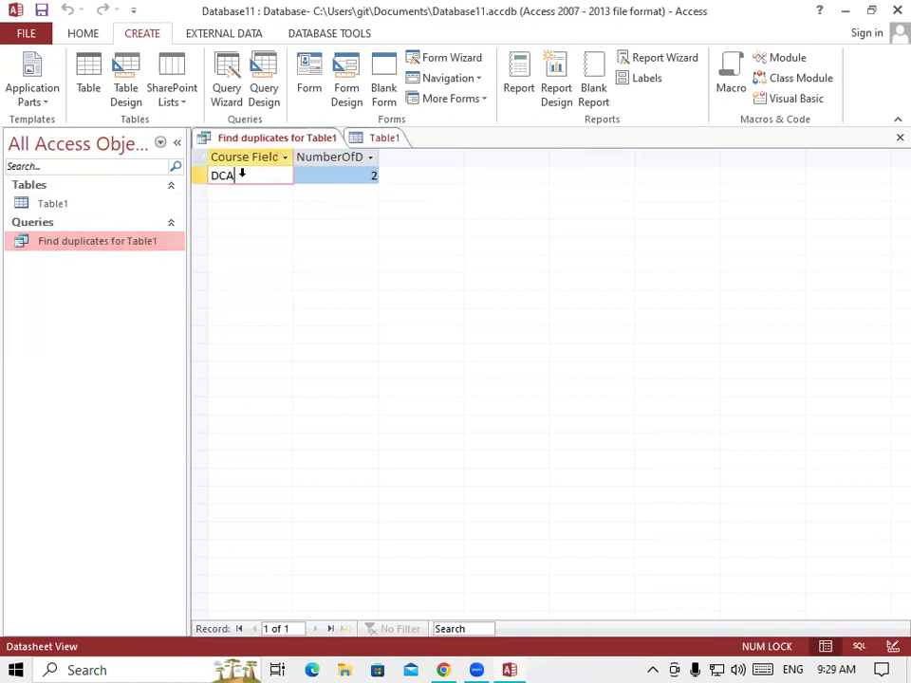
pyautogui.click(83, 34)
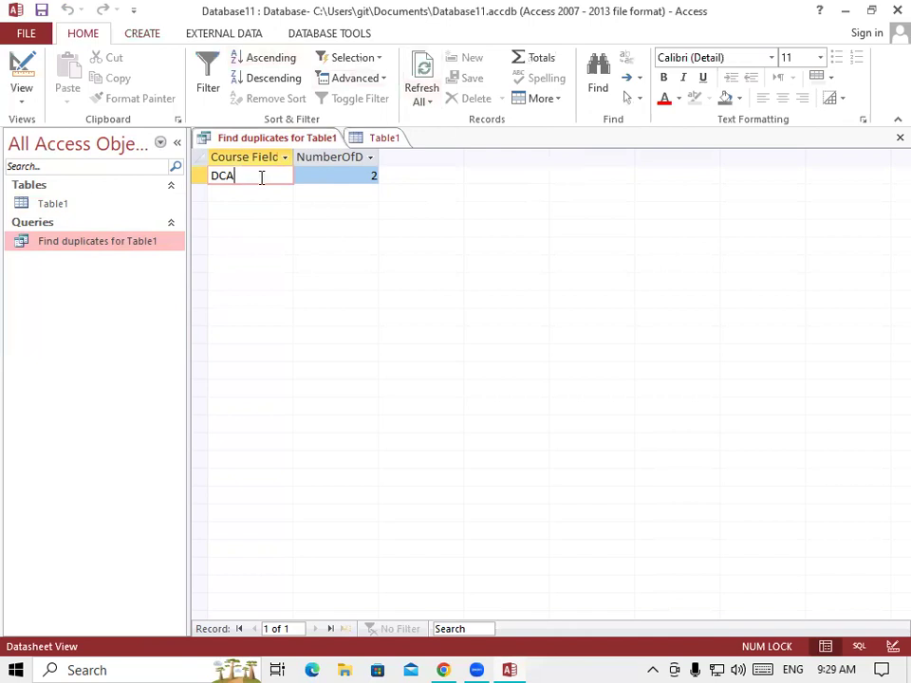
pyautogui.rightClick(279, 142)
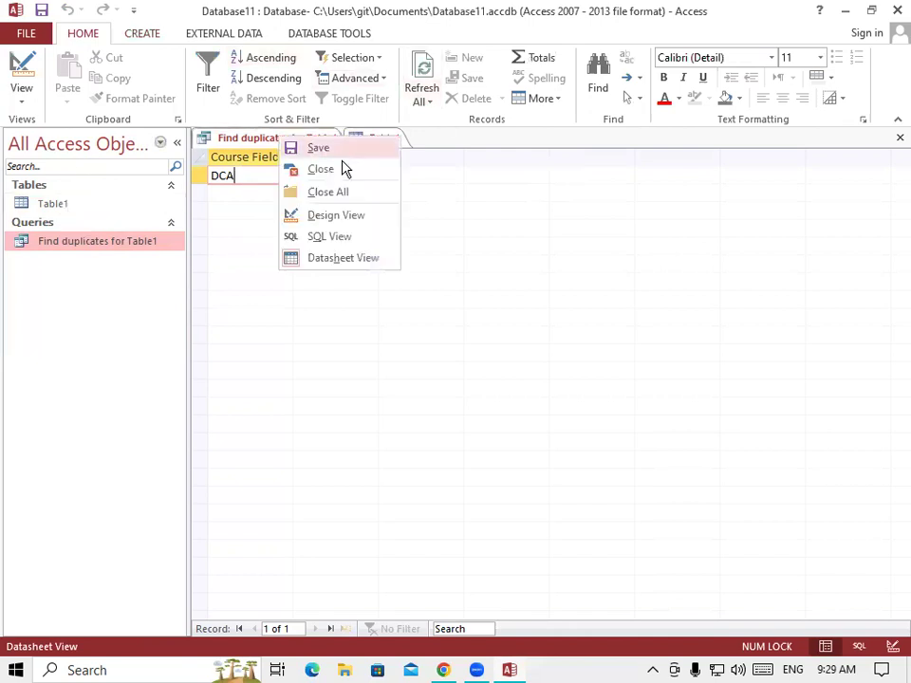
# - Add a seventh record to Table1 that repeats the first record's student name, with DCA as its course
pyautogui.rightClick(375, 145)
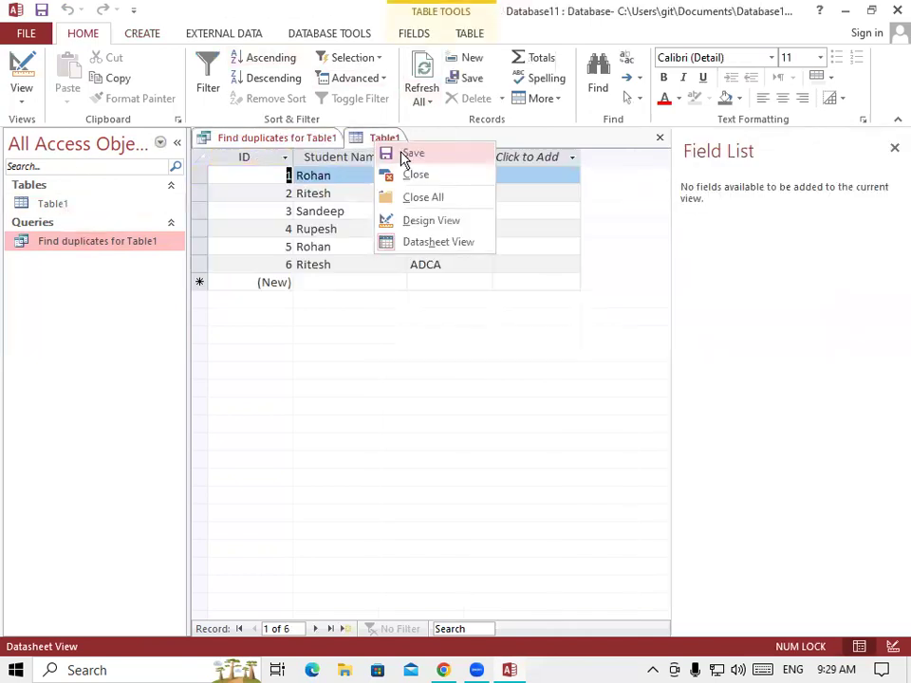
pyautogui.press('Escape')
pyautogui.click(344, 267)
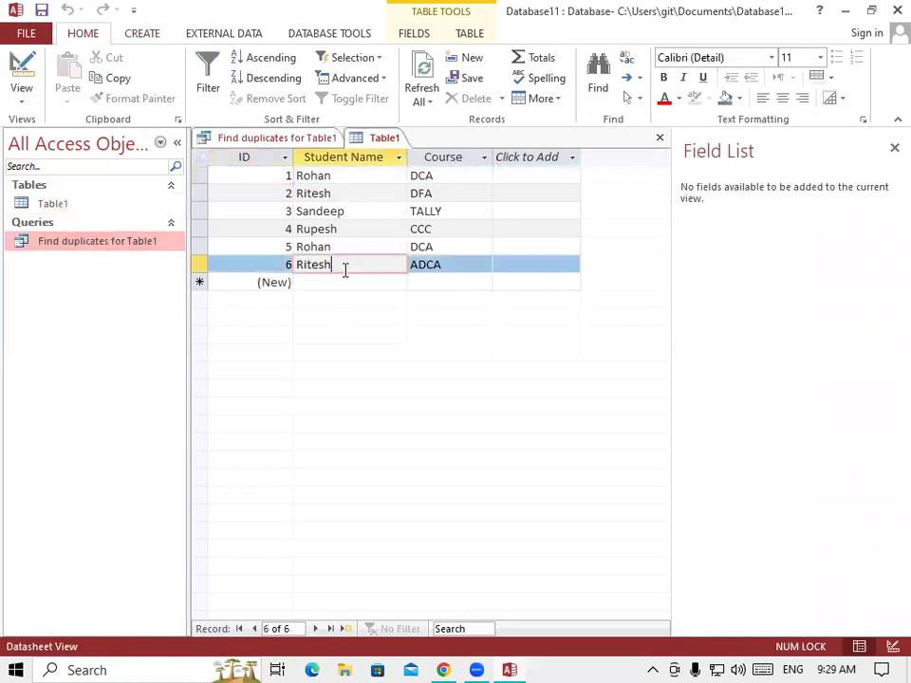
pyautogui.click(272, 264)
pyautogui.press('Tab')
pyautogui.press('Tab')
pyautogui.press('Tab')
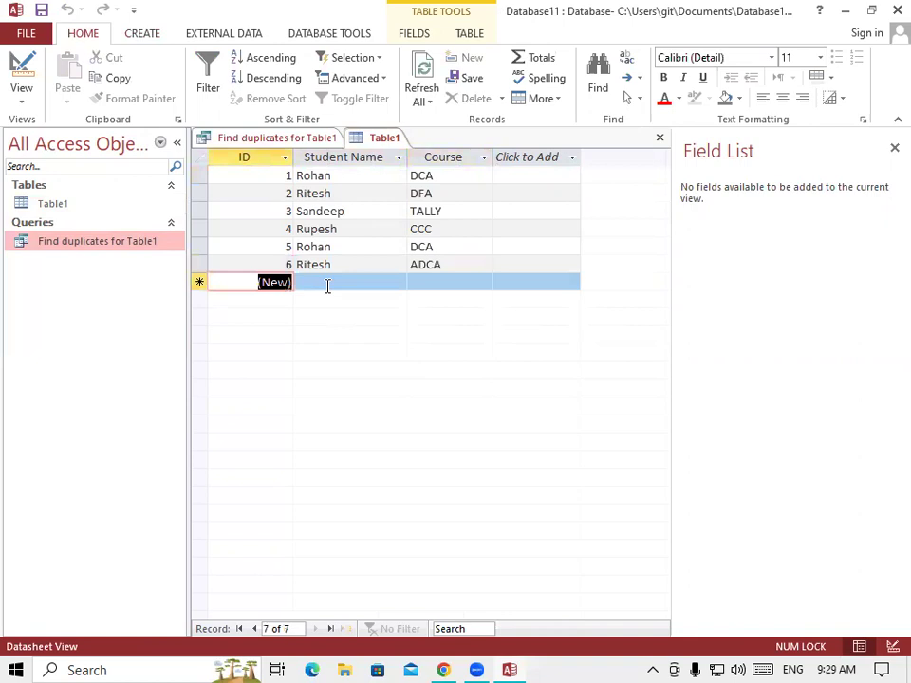
pyautogui.press('Tab')
pyautogui.write('Rohan')
pyautogui.press('Tab')
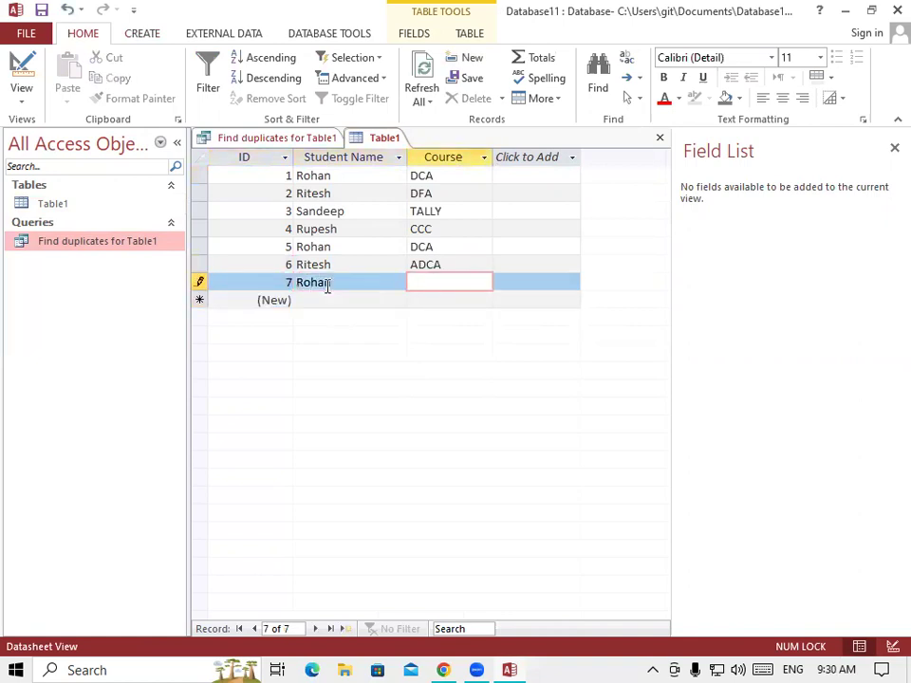
pyautogui.write('DCA')
# - Save Table1 with the added record
pyautogui.rightClick(389, 139)
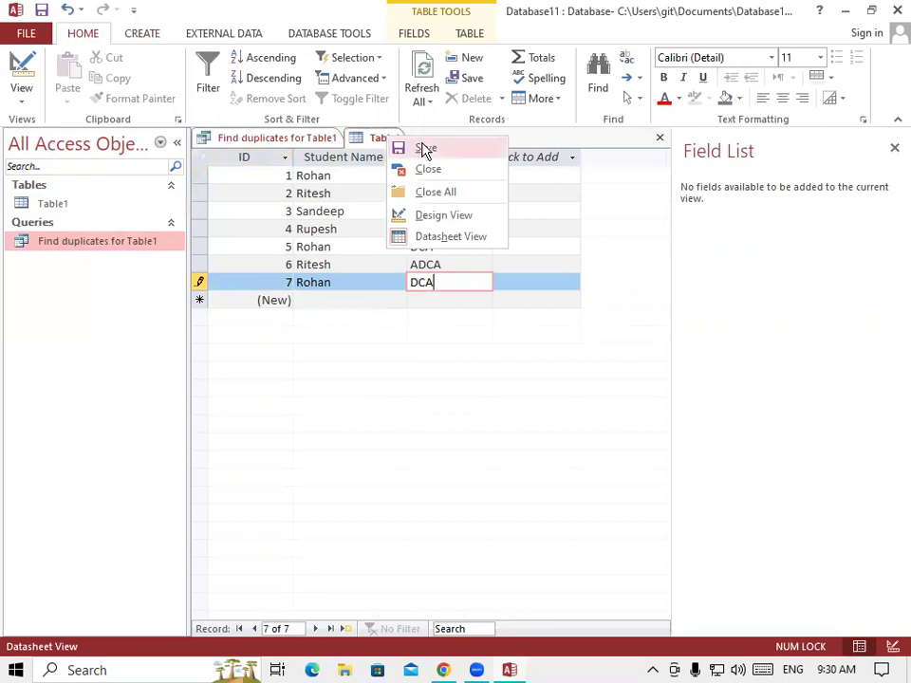
pyautogui.click(425, 149)
pyautogui.rightClick(395, 138)
pyautogui.click(422, 150)
pyautogui.rightClick(384, 142)
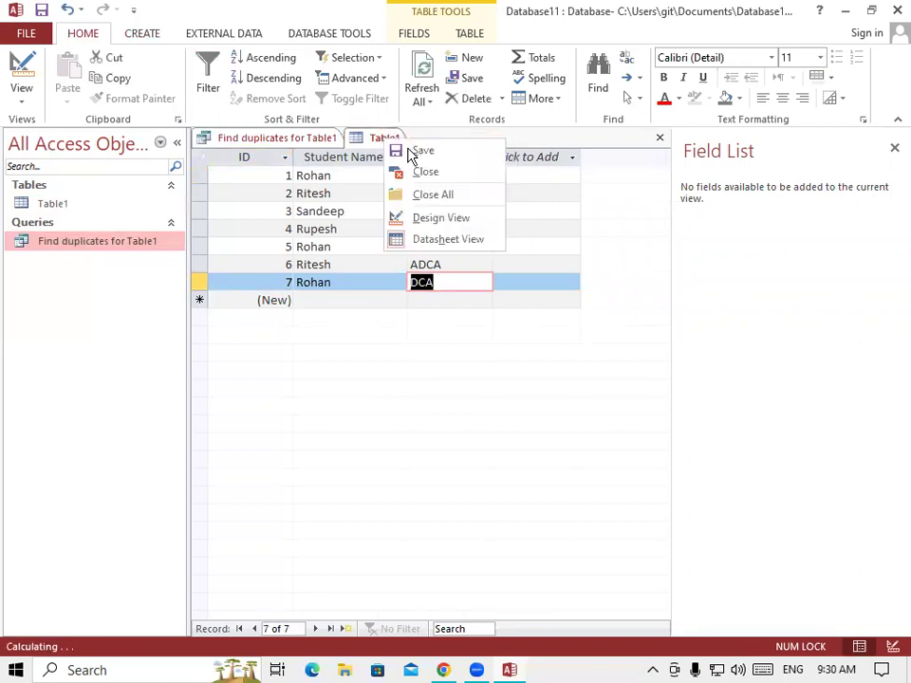
pyautogui.click(417, 150)
pyautogui.rightClick(399, 140)
pyautogui.click(421, 150)
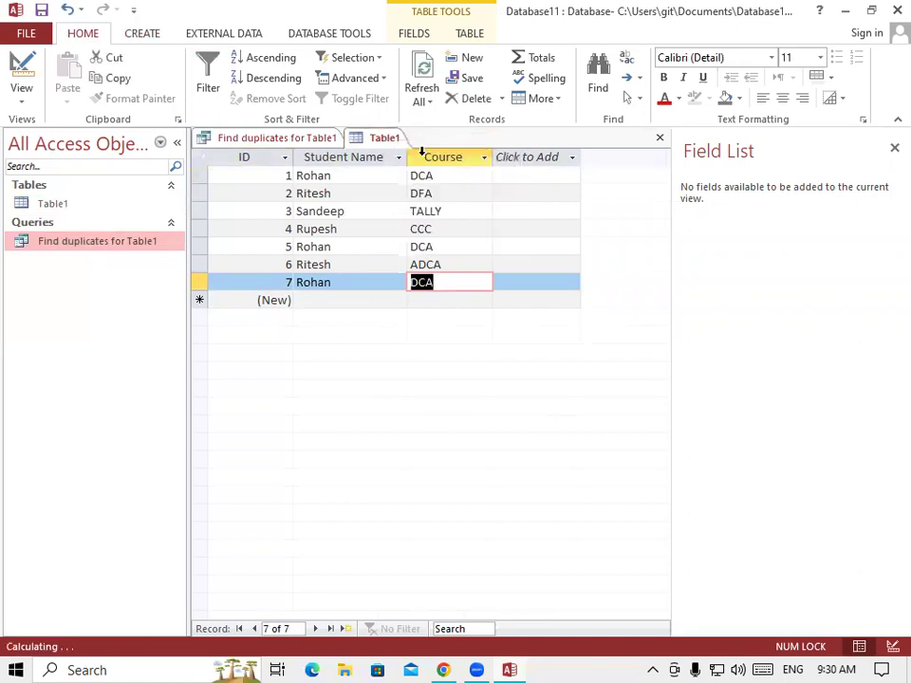
# - Refresh all data in the "Find duplicates for Table1" query results
pyautogui.click(310, 140)
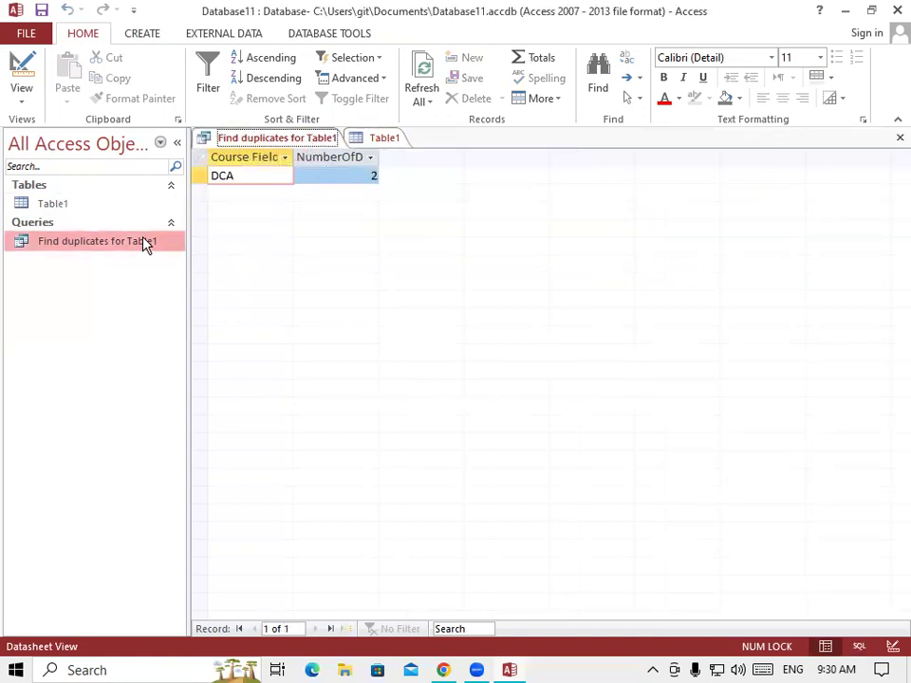
pyautogui.click(429, 102)
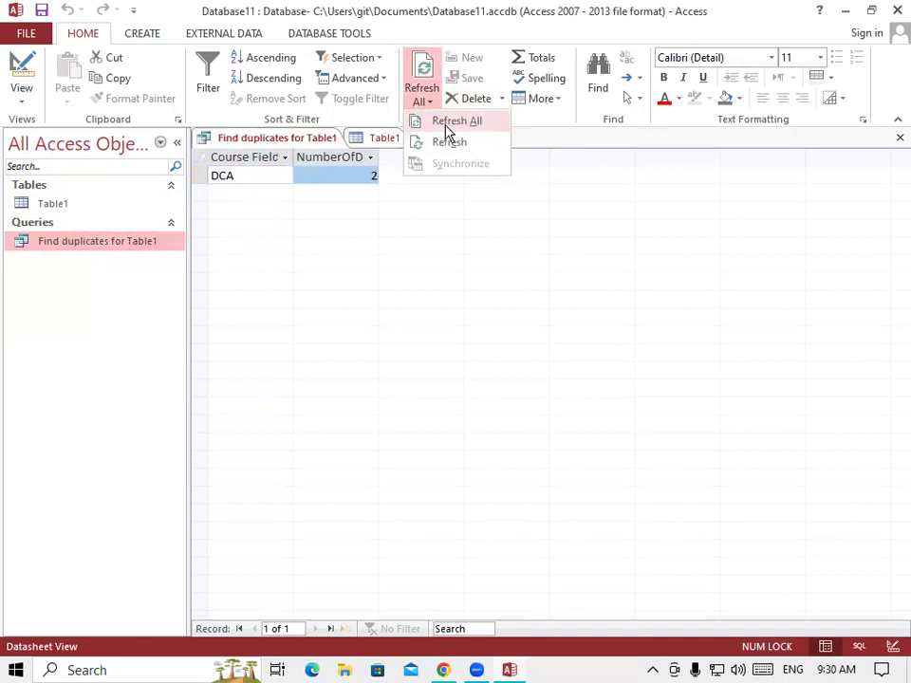
pyautogui.click(448, 122)
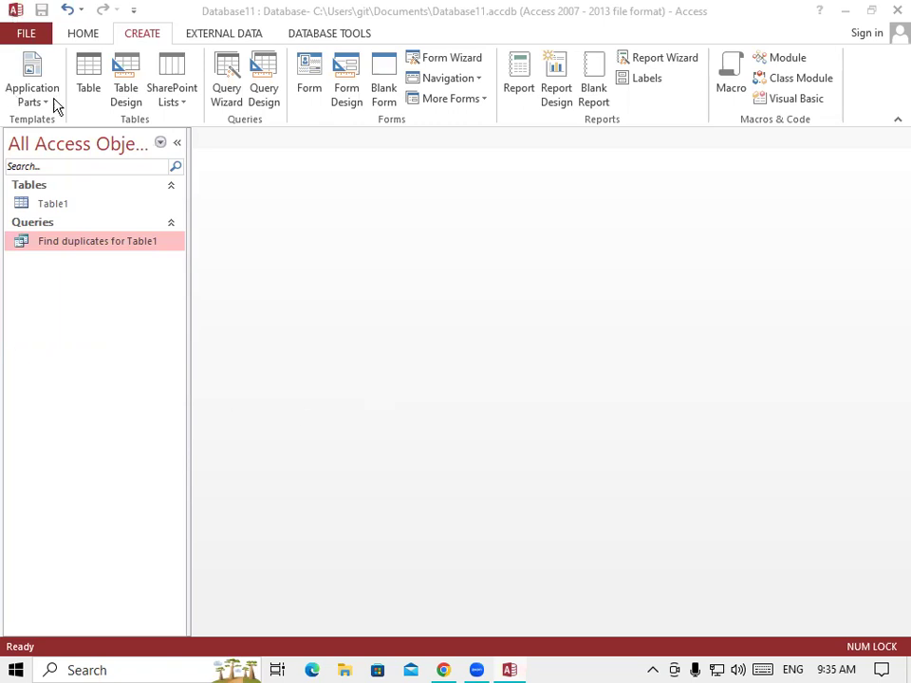
# - Create a new blank table and save it as Table2
pyautogui.click(93, 80)
pyautogui.click(90, 76)
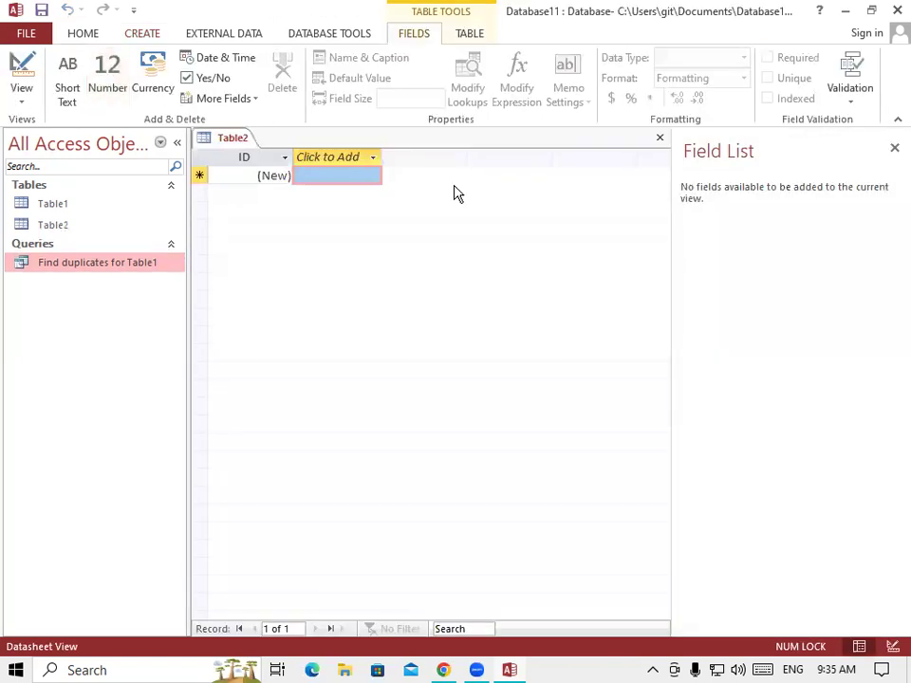
pyautogui.rightClick(225, 144)
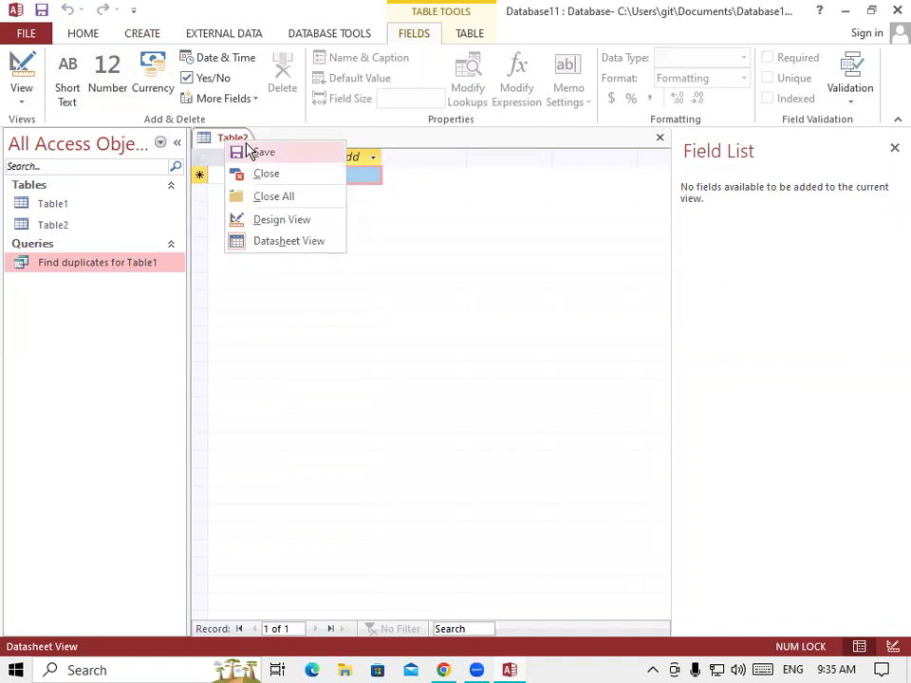
pyautogui.click(264, 155)
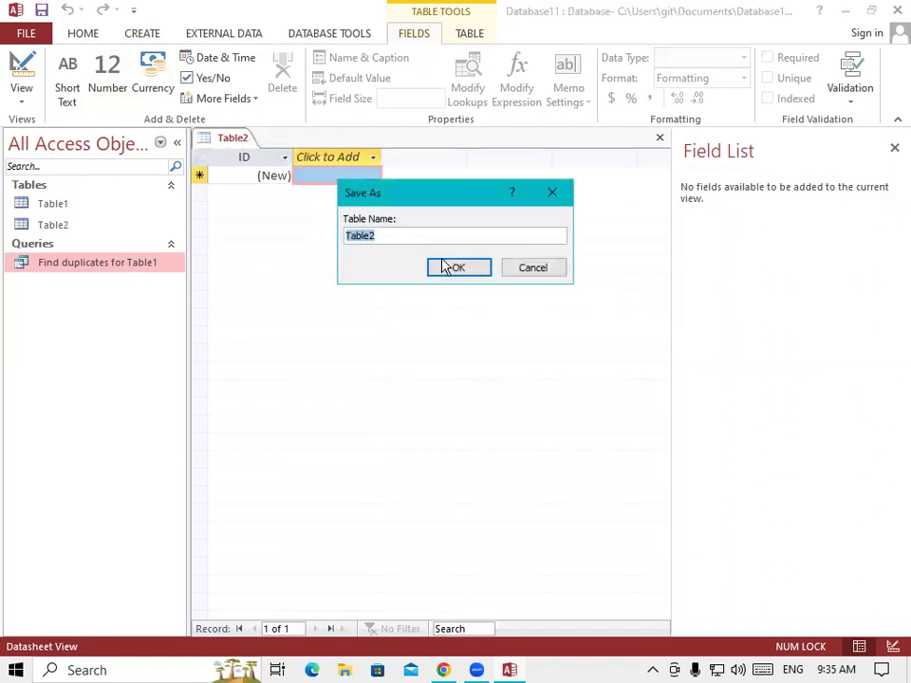
pyautogui.click(453, 268)
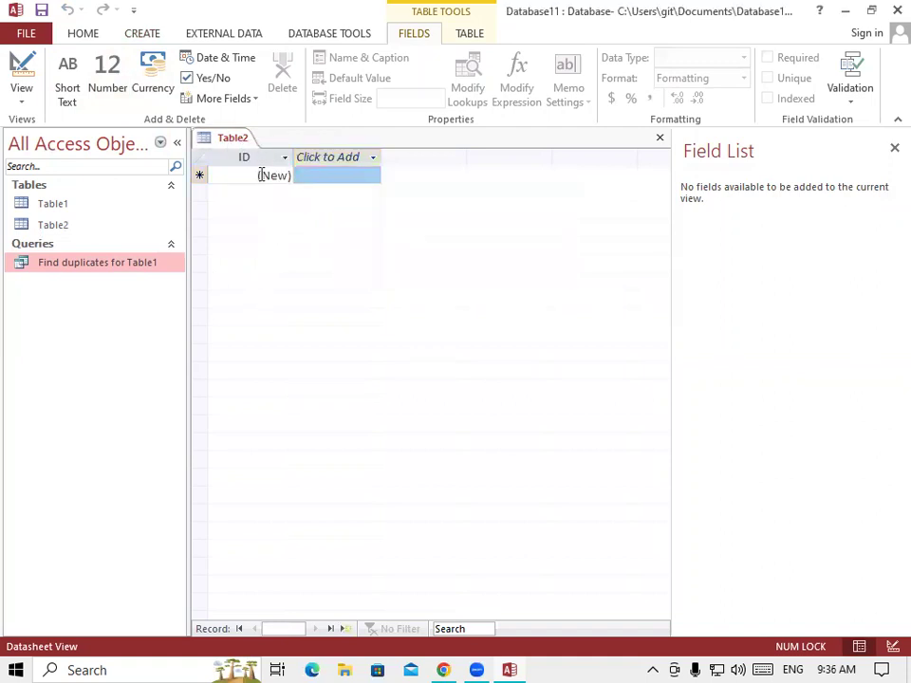
# - Show Table2 in Design View, rename its ID field to Student and set the data type to Short Text
pyautogui.rightClick(238, 142)
pyautogui.click(293, 221)
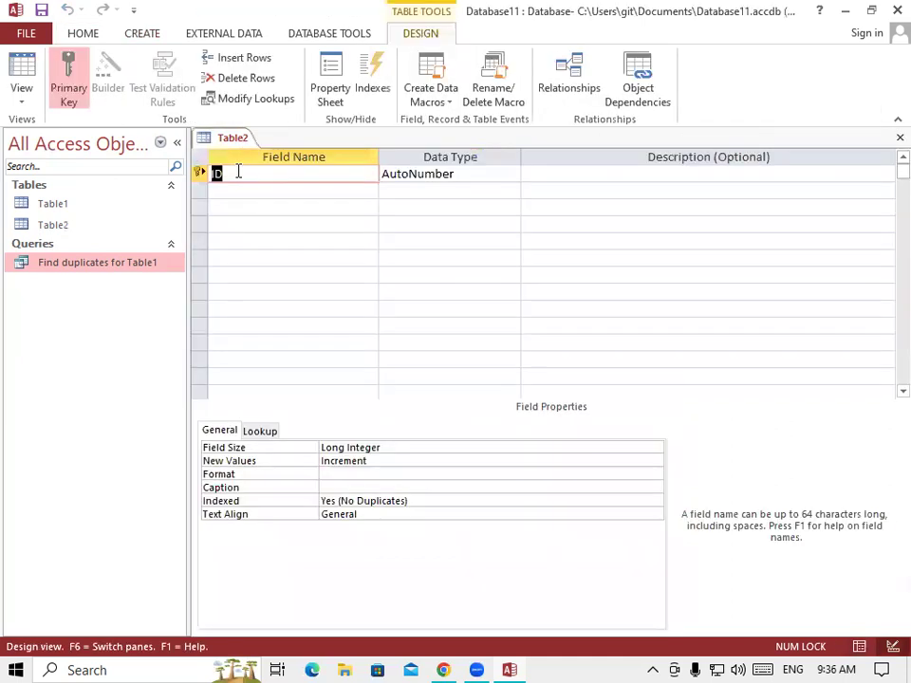
pyautogui.write('Name')
pyautogui.press('BackSpace')
pyautogui.press('BackSpace')
pyautogui.press('BackSpace')
pyautogui.press('BackSpace')
pyautogui.write('Student')
pyautogui.press('Tab')
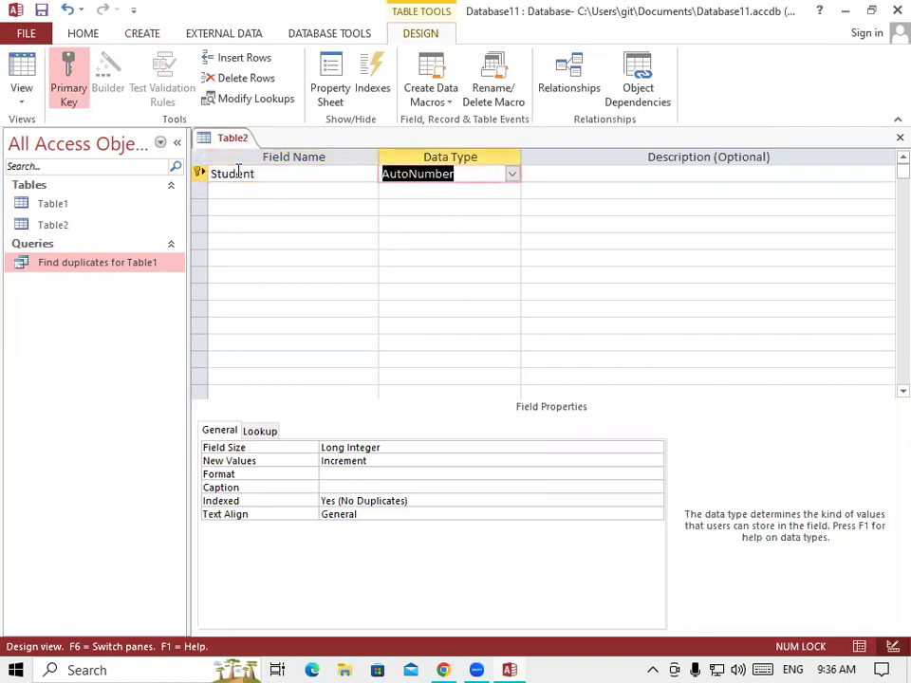
pyautogui.write('s')
pyautogui.press('Tab')
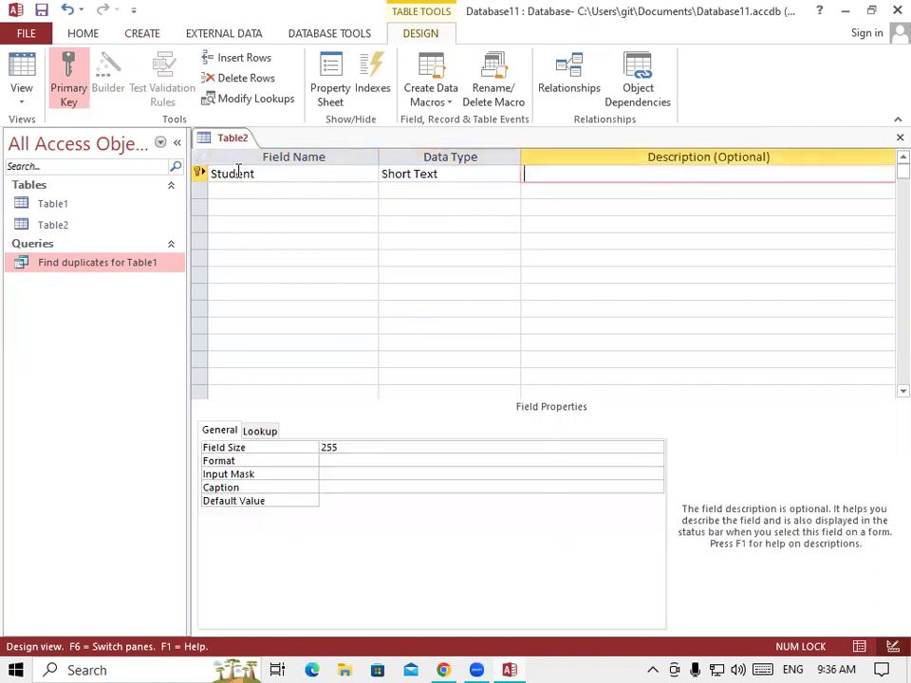
pyautogui.press('Tab')
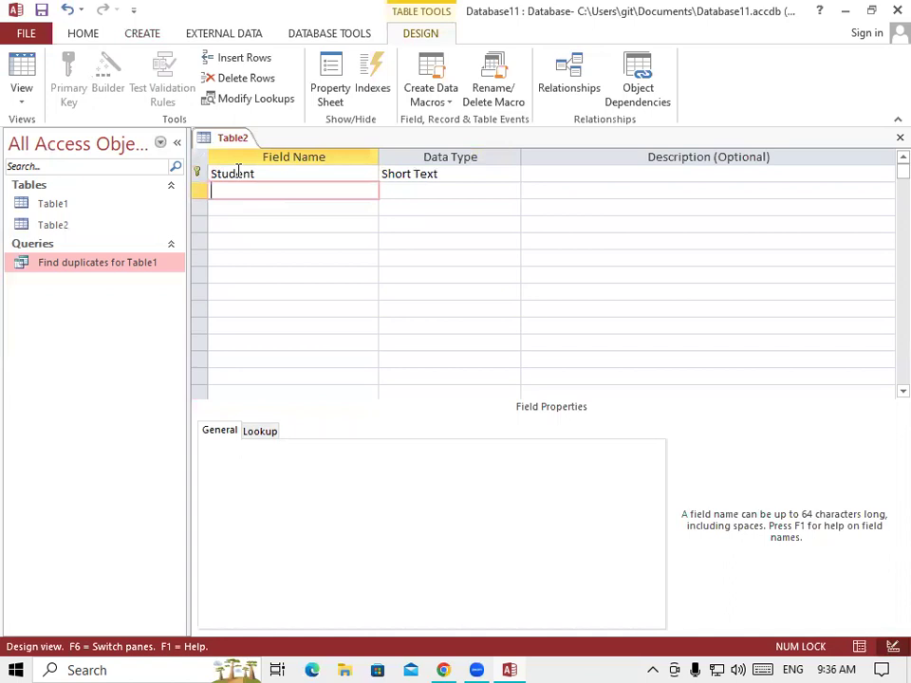
# - Add Address and Course as Short Text fields below the Student field and save the Table2 design
pyautogui.write('Addr')
pyautogui.write('ess')
pyautogui.press('Tab')
pyautogui.press('Tab')
pyautogui.press('Tab')
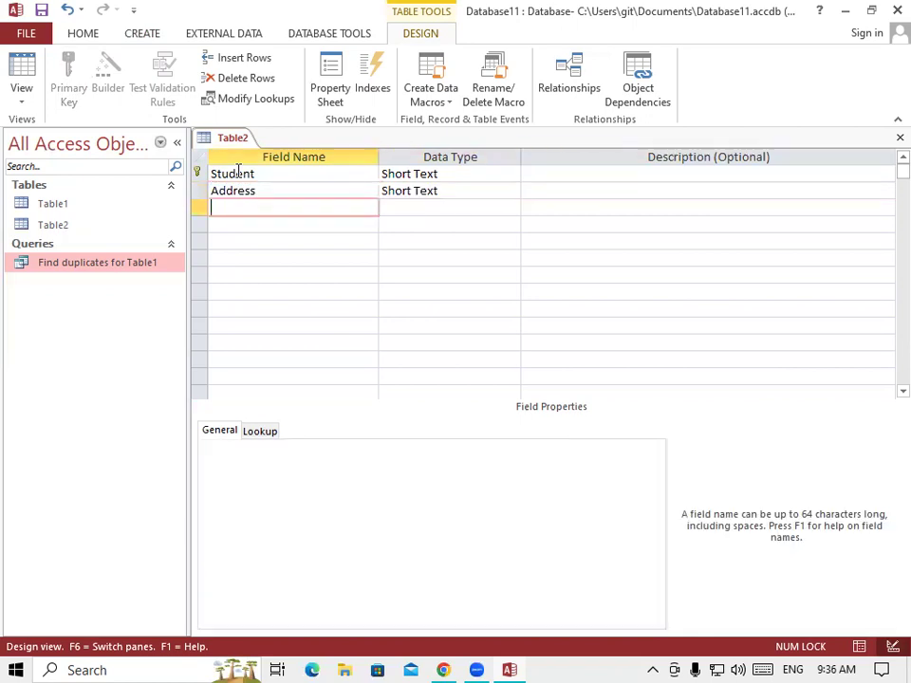
pyautogui.write('Course')
pyautogui.press('Tab')
pyautogui.press('Tab')
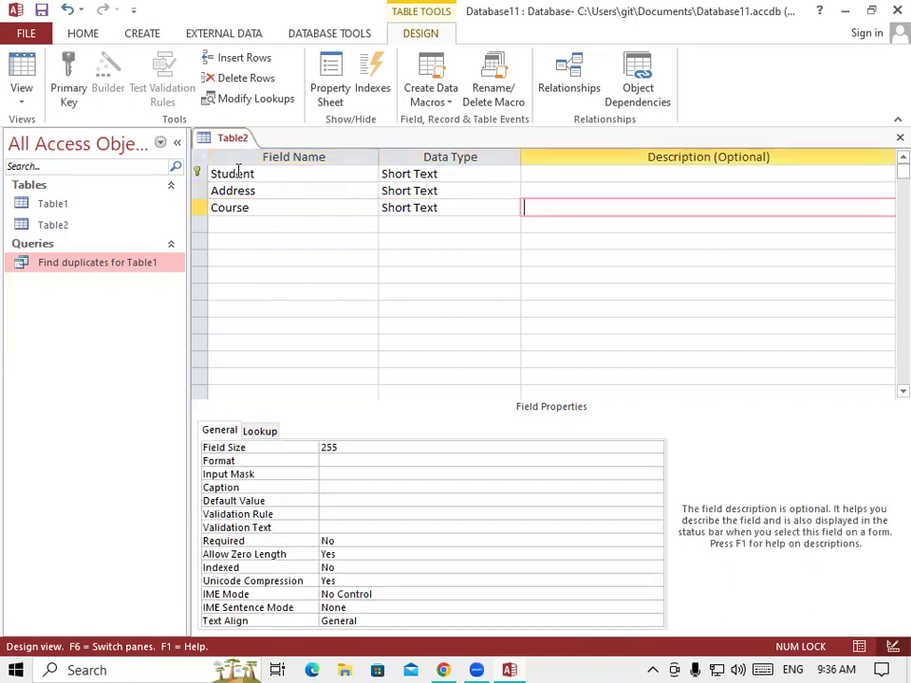
pyautogui.rightClick(231, 140)
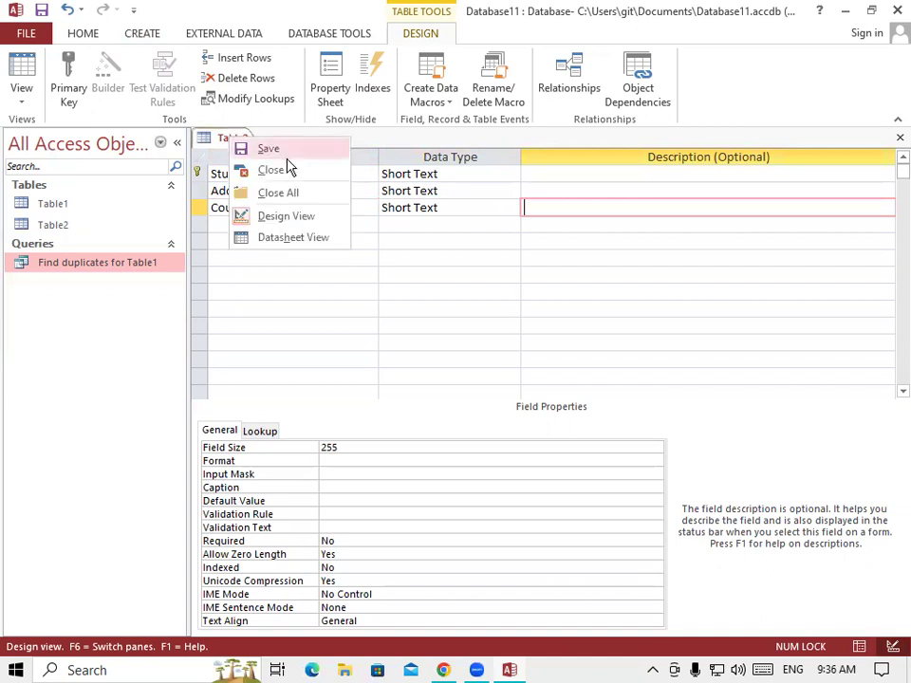
pyautogui.click(276, 150)
pyautogui.rightClick(237, 141)
pyautogui.click(261, 152)
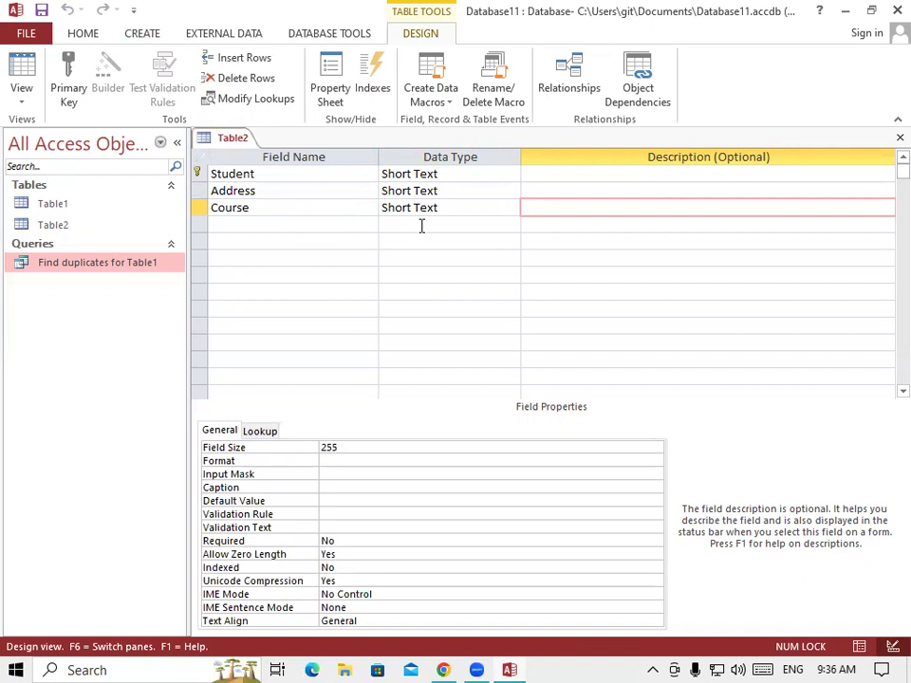
# - Rename the Student field to Student Name and save the Table2 design
pyautogui.click(259, 177)
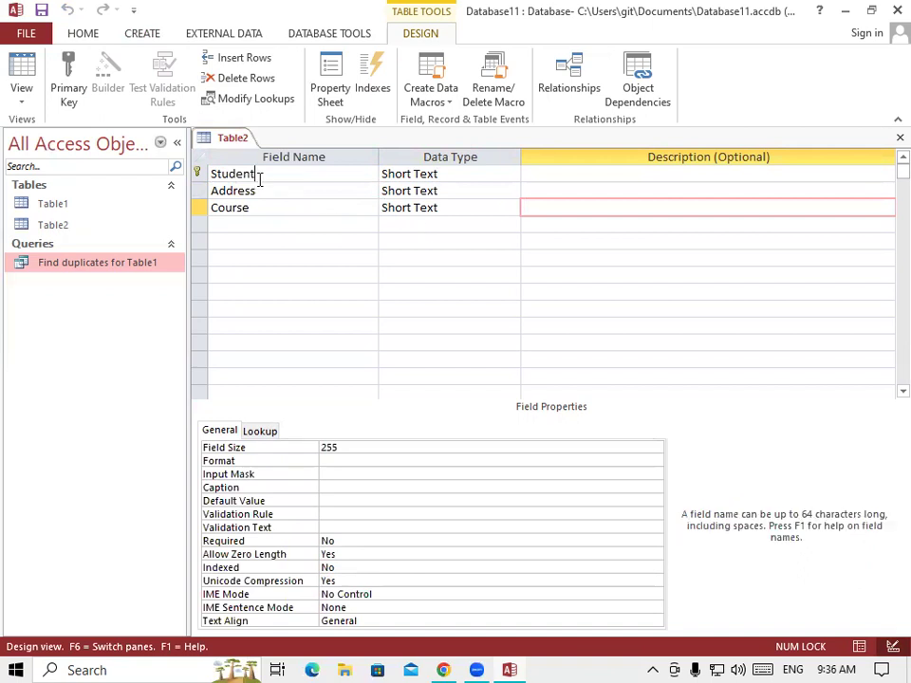
pyautogui.write('Nma')
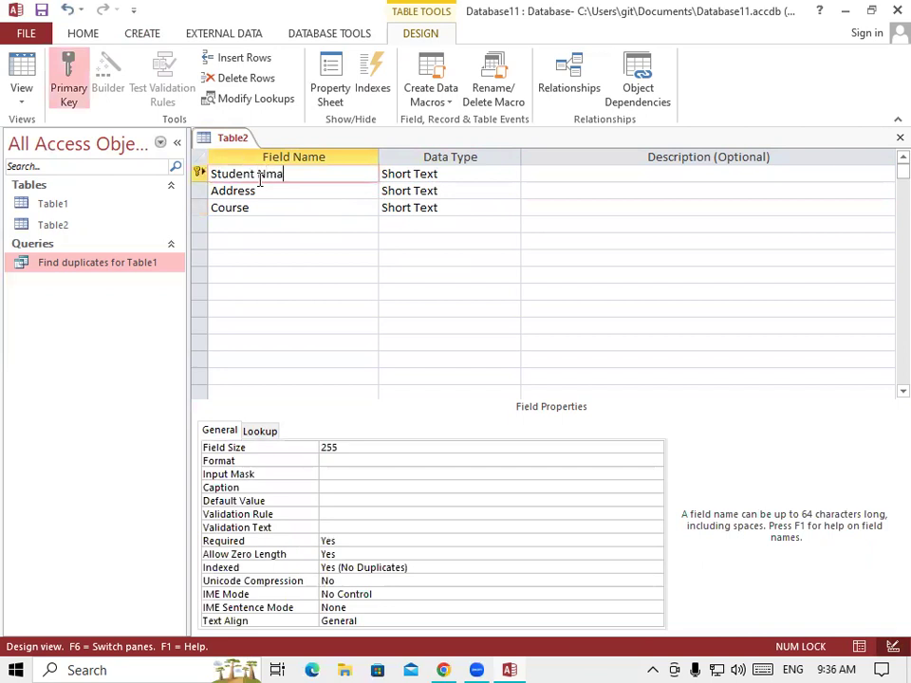
pyautogui.press('BackSpace')
pyautogui.press('BackSpace')
pyautogui.write('ame')
pyautogui.press('Tab')
pyautogui.press('Tab')
pyautogui.press('Tab')
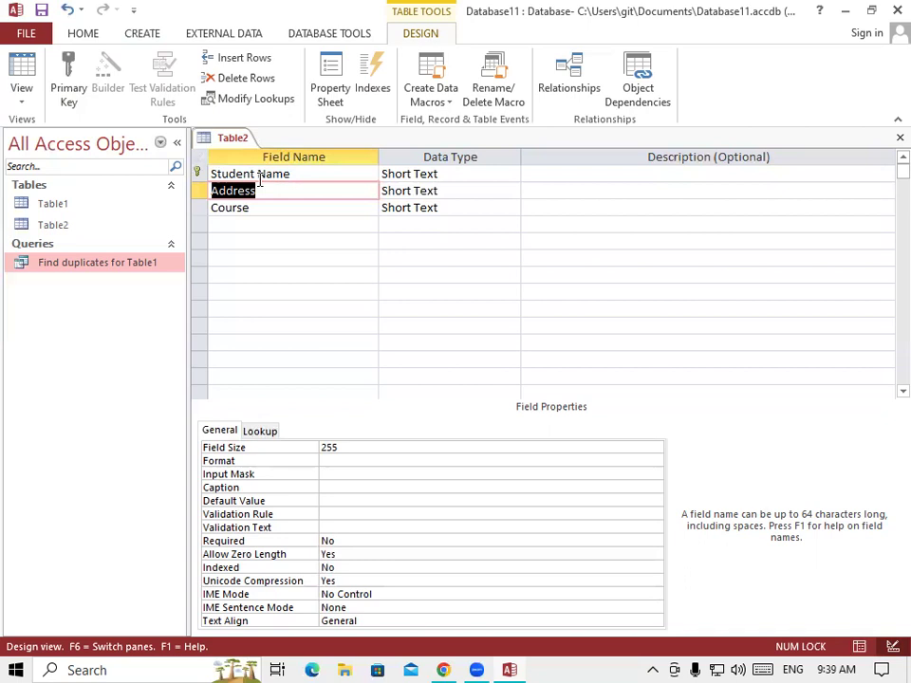
pyautogui.rightClick(229, 139)
pyautogui.click(240, 149)
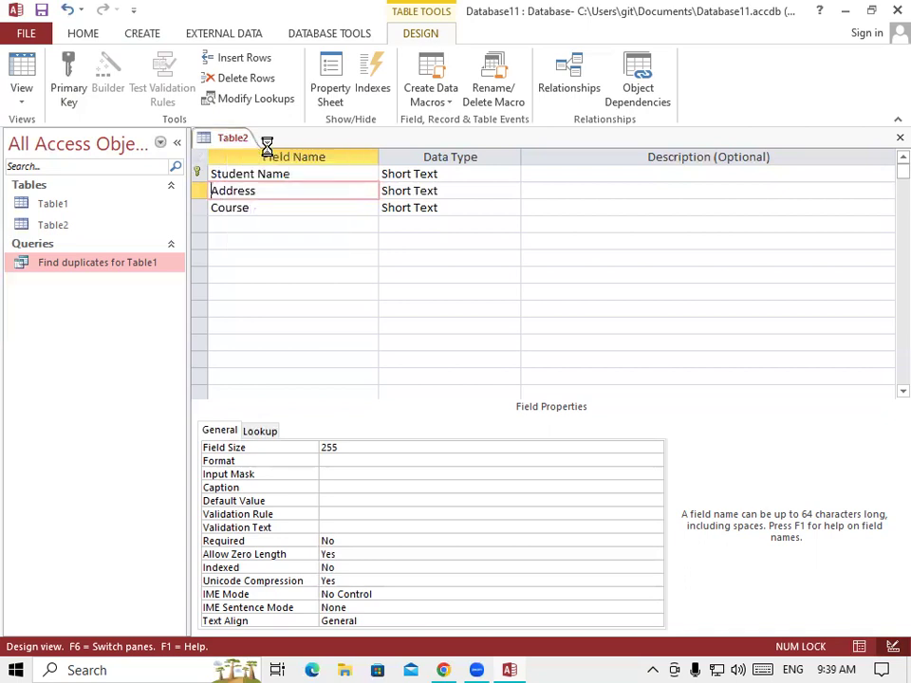
# - Show Table2 in Datasheet View and widen the Student Name column so its heading fits
pyautogui.rightClick(241, 136)
pyautogui.click(296, 236)
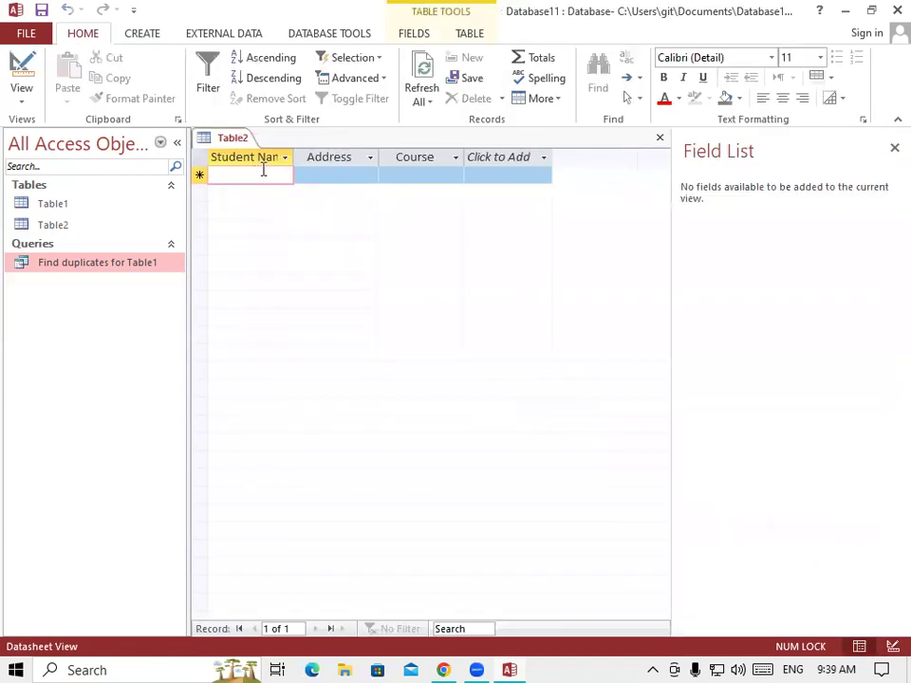
pyautogui.moveTo(294, 152); pyautogui.dragTo(319, 153)
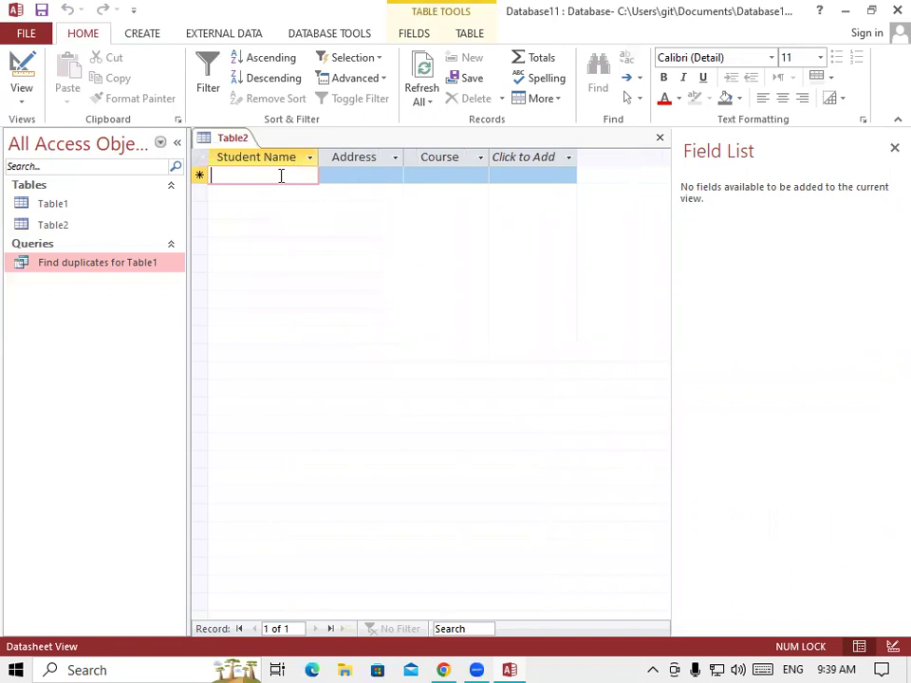
# - Enter the first record in Table2 with the student's name, address Padrauna and course DCA
pyautogui.write('Rohan')
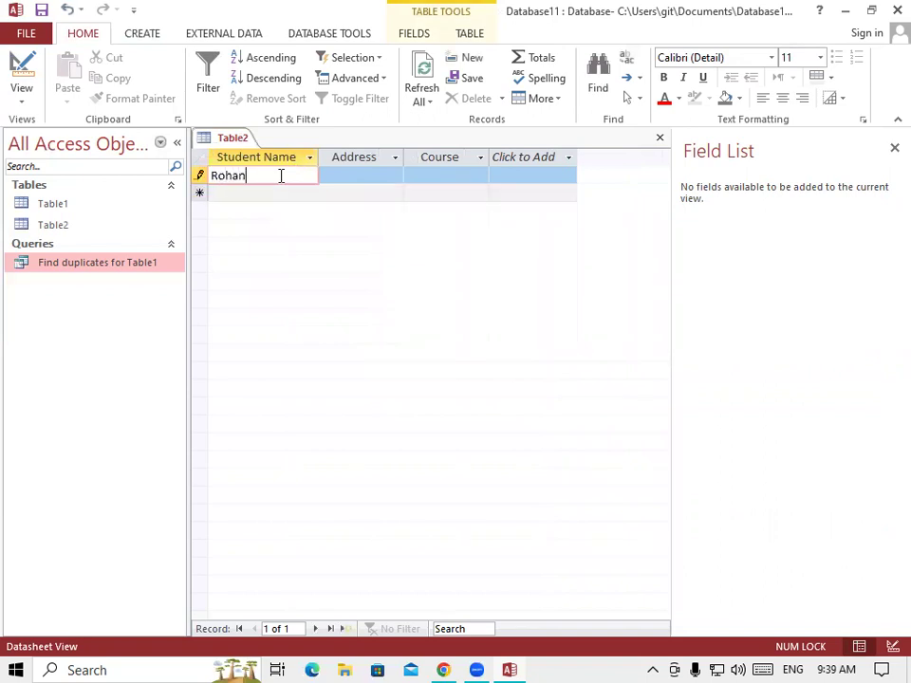
pyautogui.press('Tab')
pyautogui.write('A')
pyautogui.press('BackSpace')
pyautogui.write('Pad')
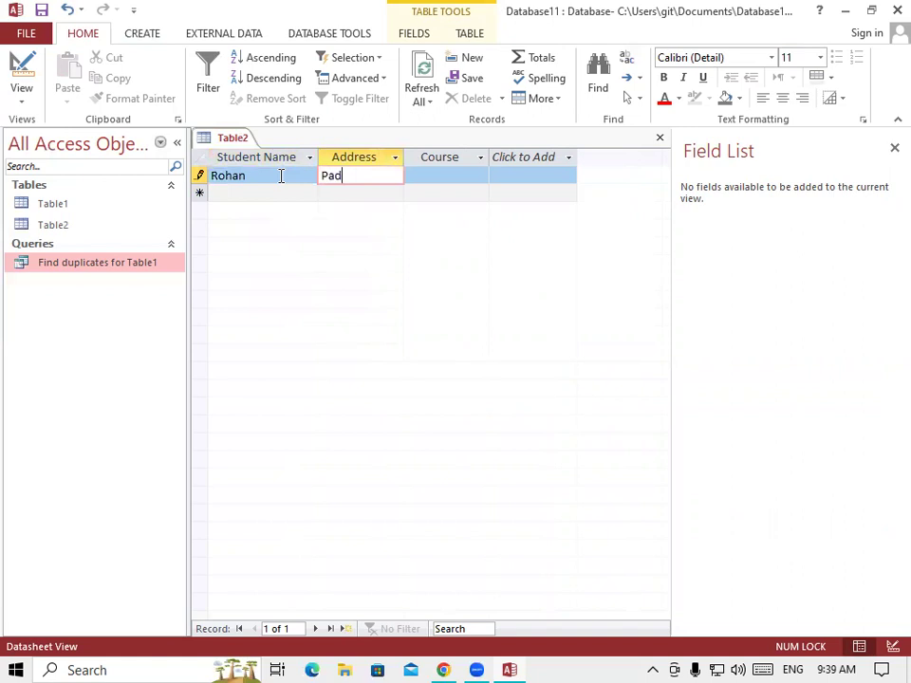
pyautogui.write('raun')
pyautogui.press('BackSpace')
pyautogui.write('una')
pyautogui.press('Tab')
pyautogui.write('DCA')
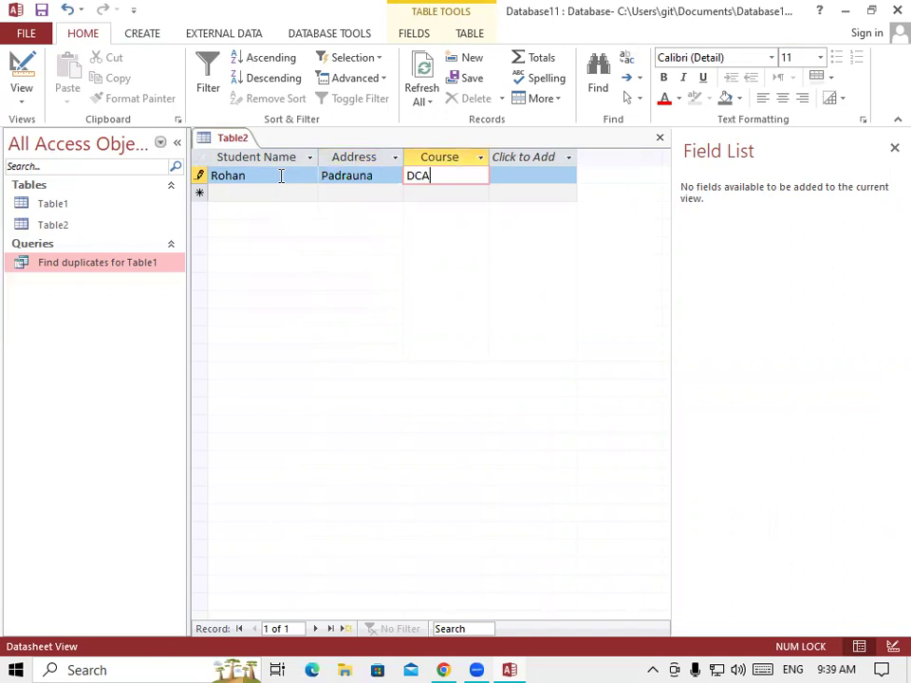
pyautogui.press('Tab')
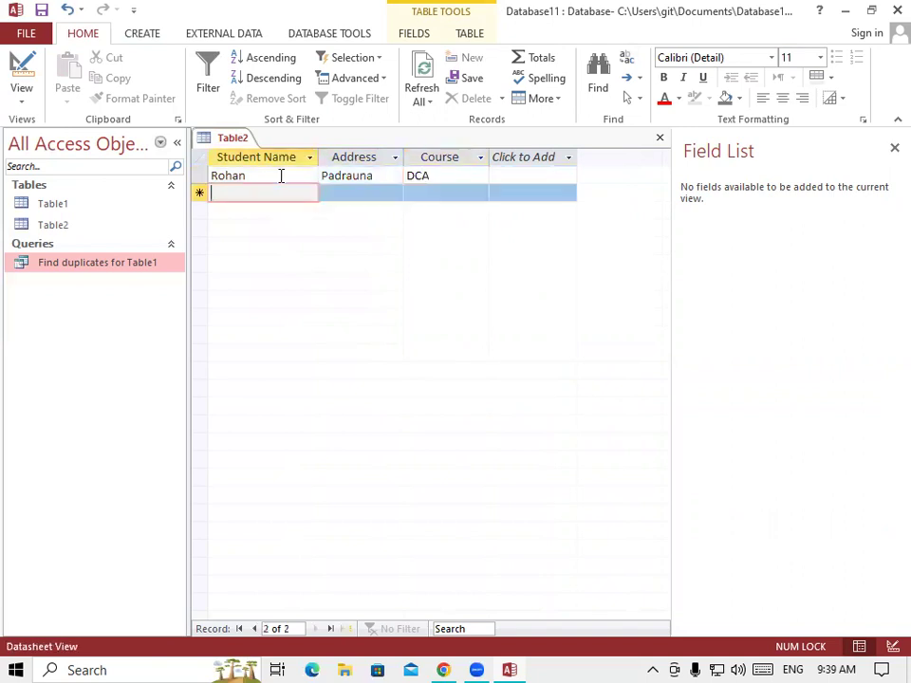
# - Enter the second record in Table2 with the student's name, address Kasia and course TALLY
pyautogui.write('Ritesh')
pyautogui.press('Tab')
pyautogui.write('Kasia')
pyautogui.press('Tab')
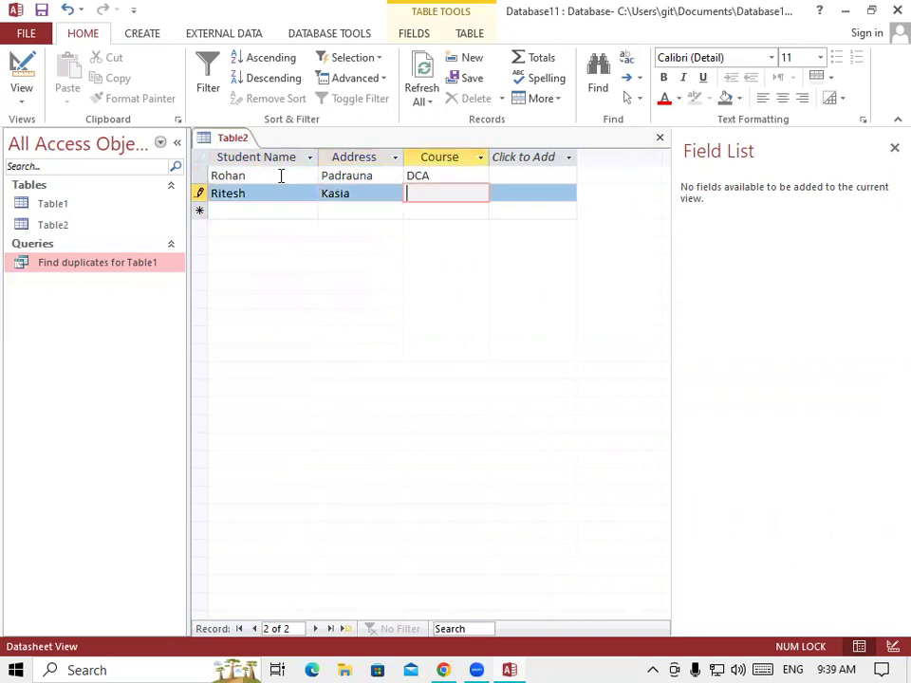
pyautogui.write('TALLY')
pyautogui.press('Tab')
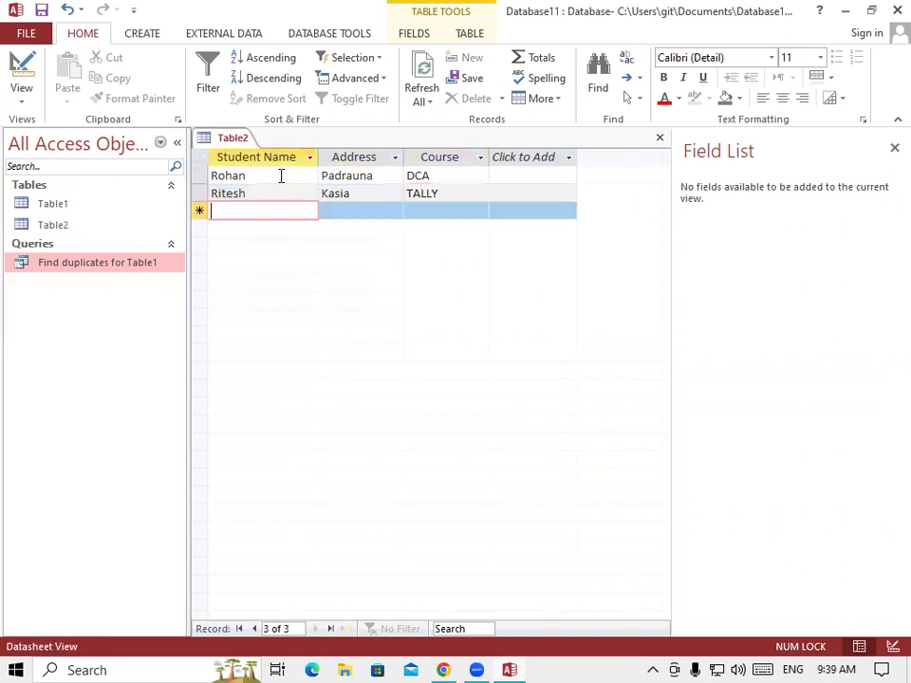
# - Enter the third record in Table2 with the student's name, address Ramkolaq and course ADCA
pyautogui.write('re')
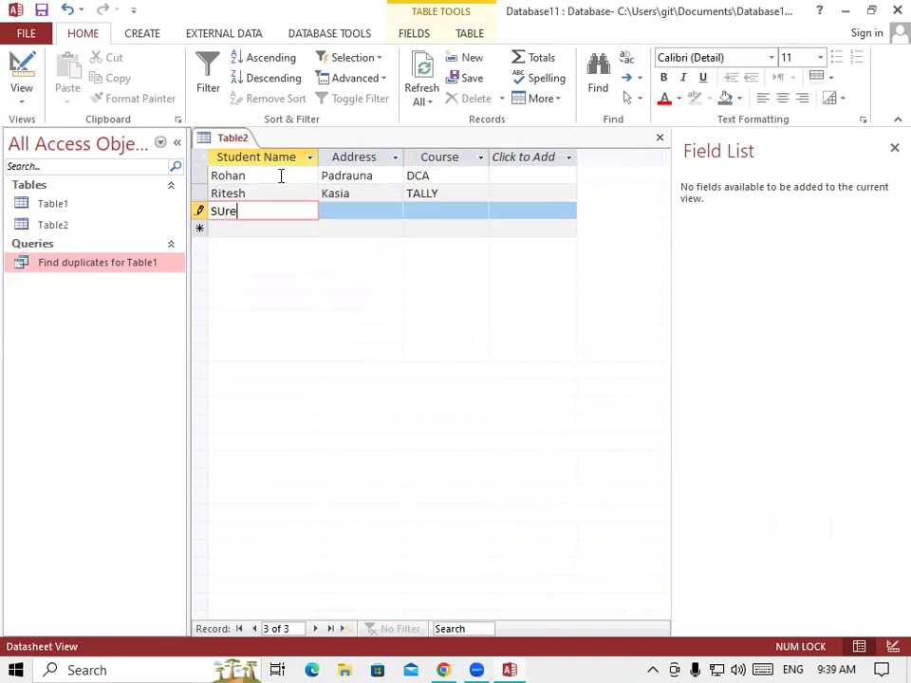
pyautogui.write('sh')
pyautogui.press('Tab')
pyautogui.write('Ramkolaq')
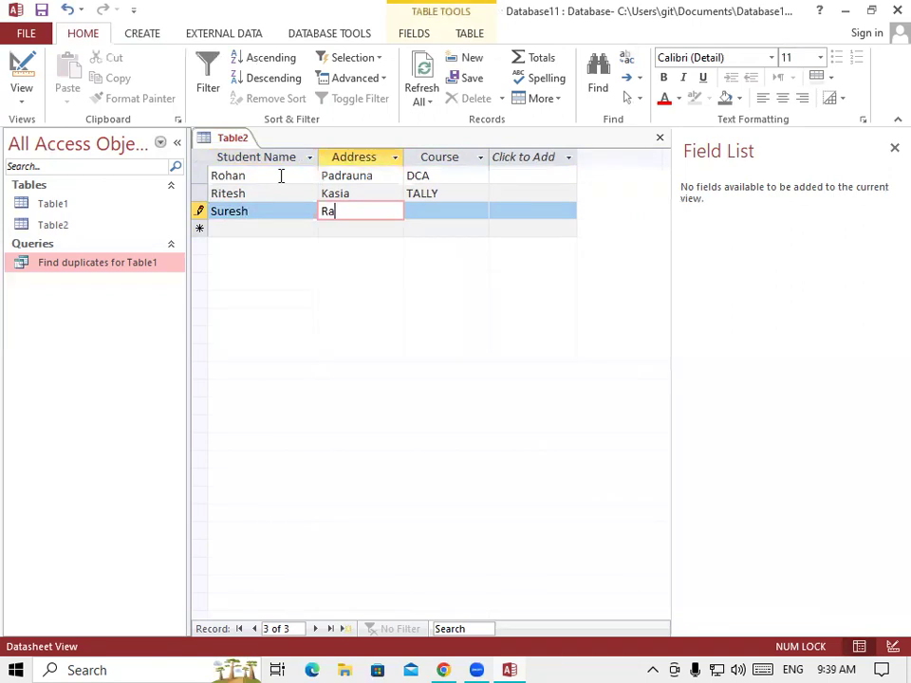
pyautogui.press('Tab')
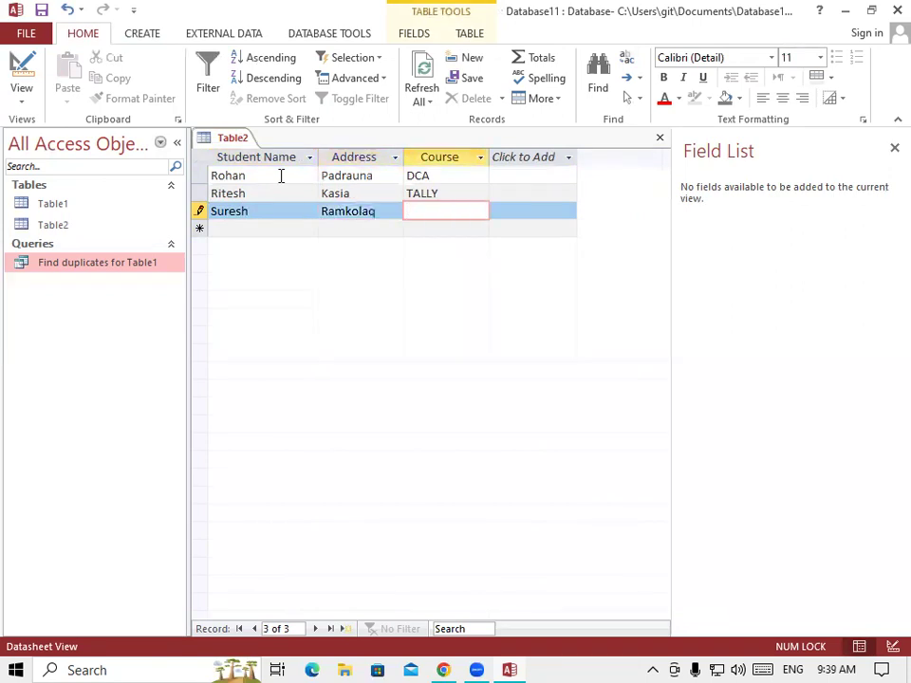
pyautogui.write('ADCA')
# - Save Table2 with its three records and close it
pyautogui.rightClick(246, 138)
pyautogui.click(266, 152)
pyautogui.rightClick(234, 143)
pyautogui.click(256, 149)
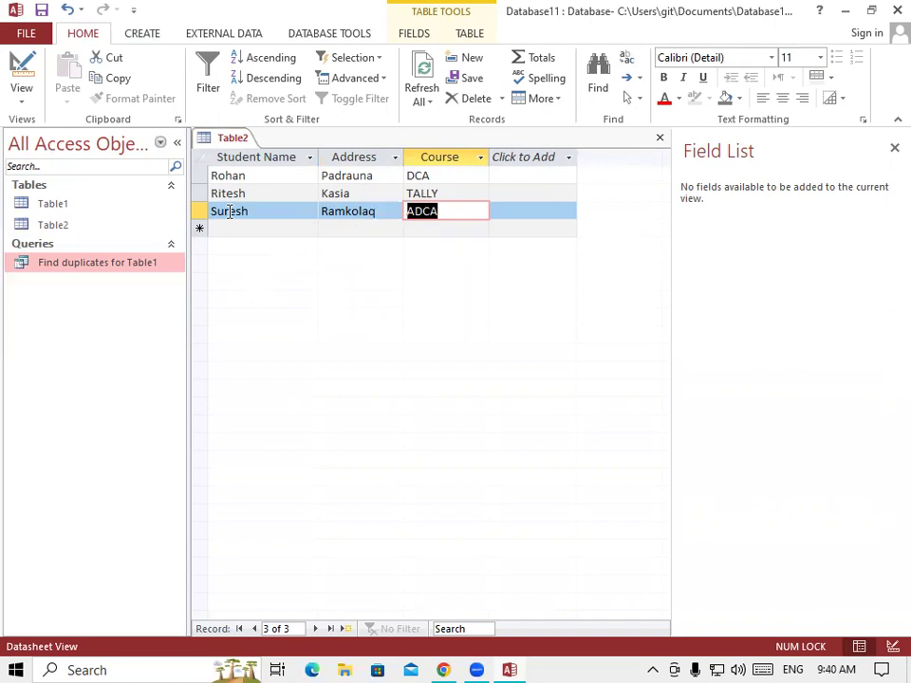
pyautogui.rightClick(226, 138)
pyautogui.click(236, 149)
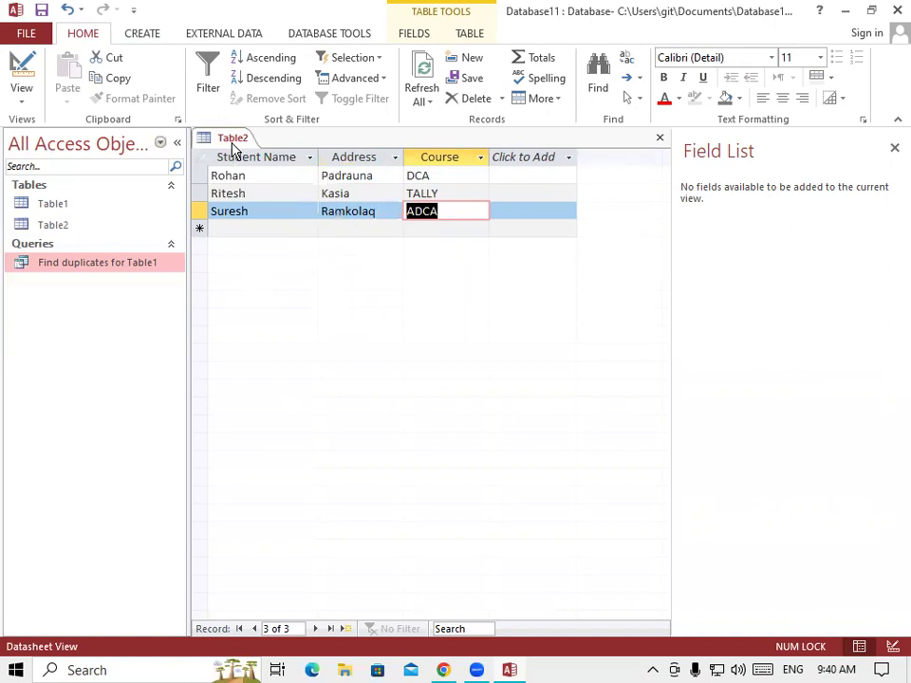
pyautogui.click(145, 36)
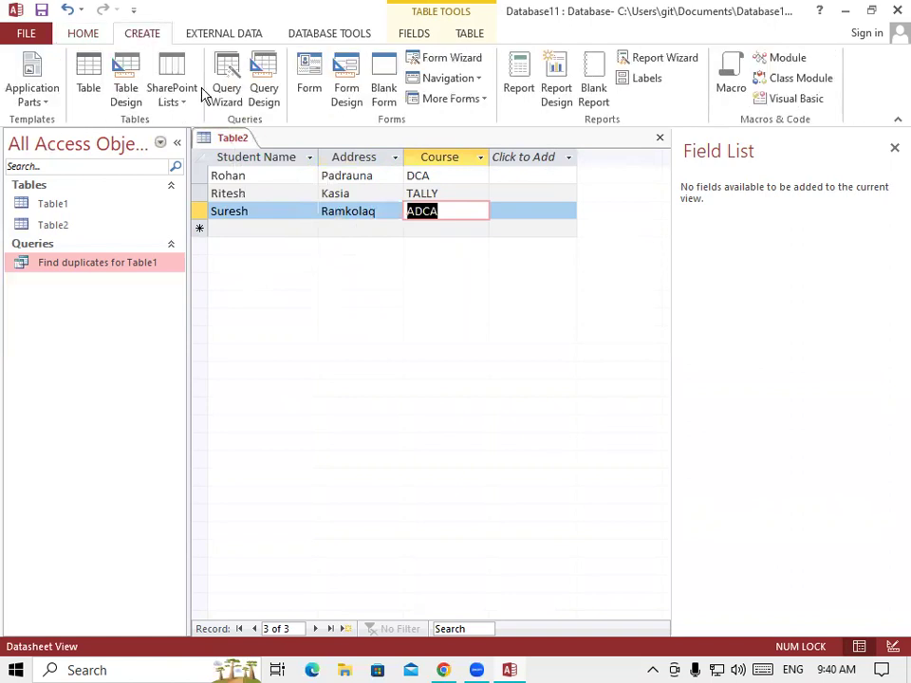
pyautogui.rightClick(240, 141)
pyautogui.click(272, 173)
# - Create a new table, save it as Table3 and show it in Design View
pyautogui.click(89, 87)
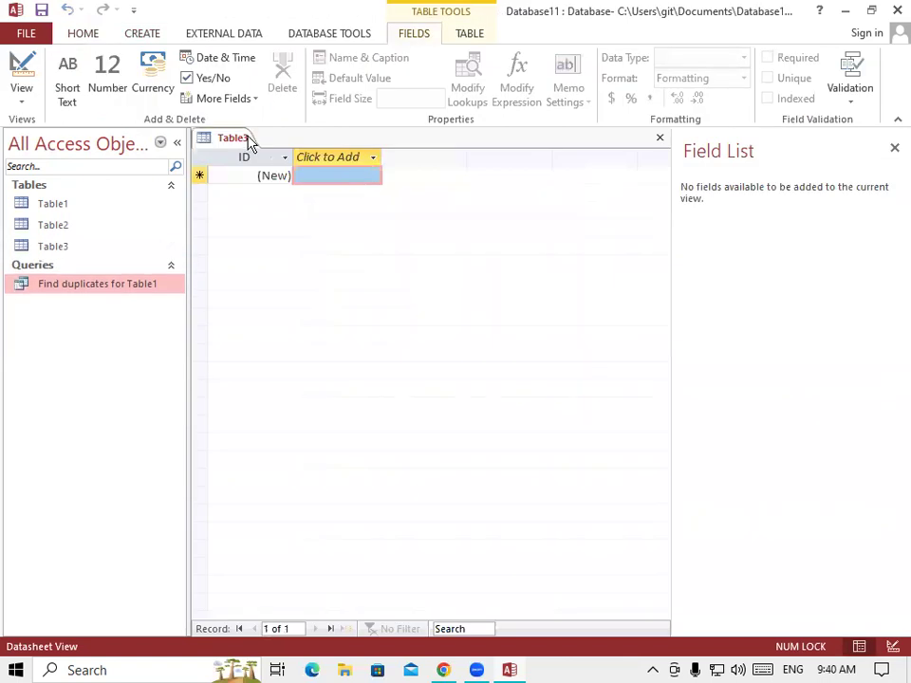
pyautogui.rightClick(246, 138)
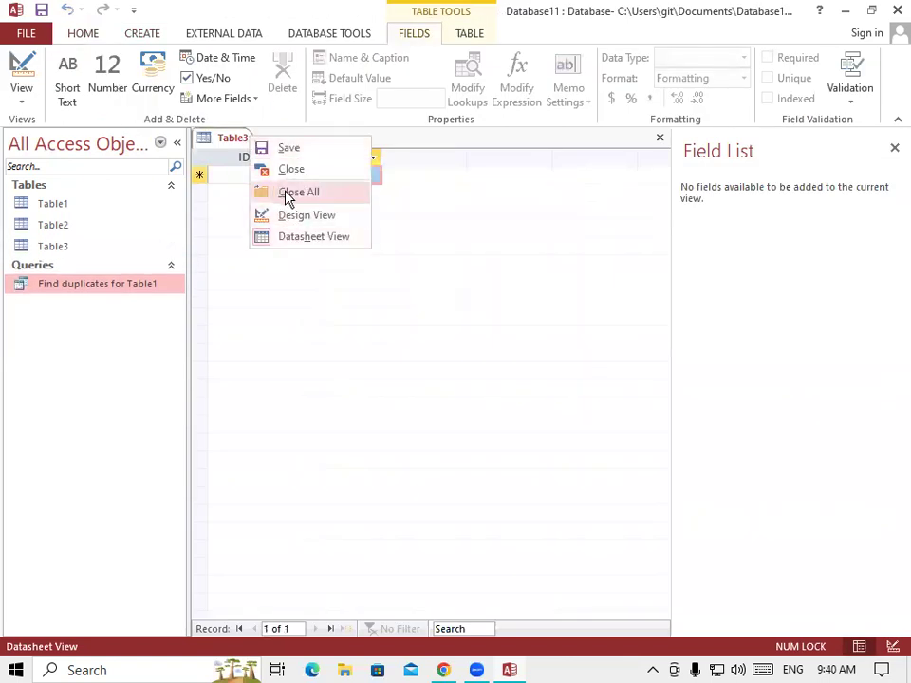
pyautogui.click(307, 213)
pyautogui.click(470, 267)
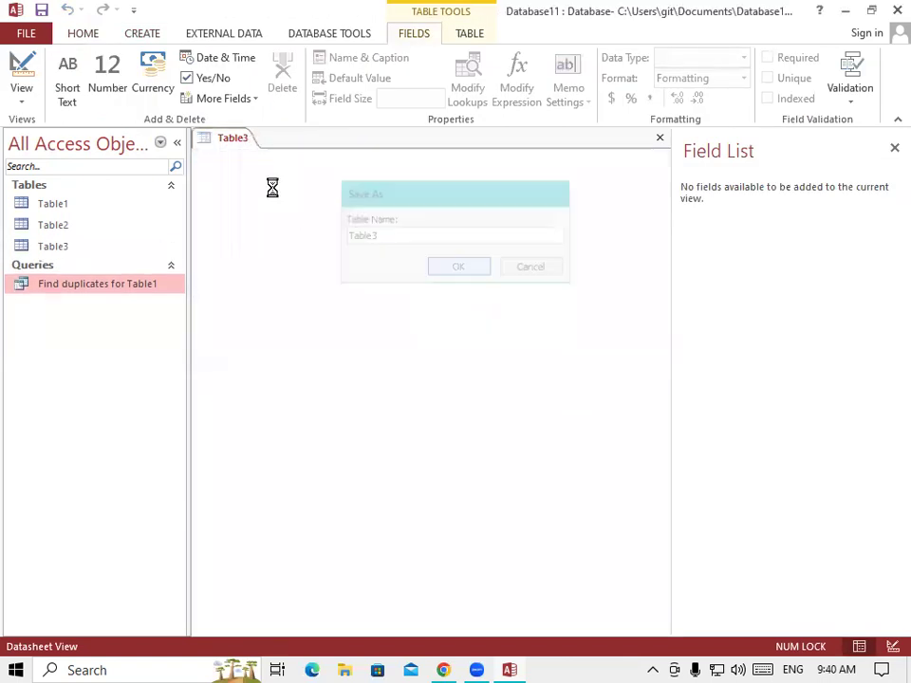
# - Name the first field of Table3 Student Name and set its data type to Short Text
pyautogui.write('Student')
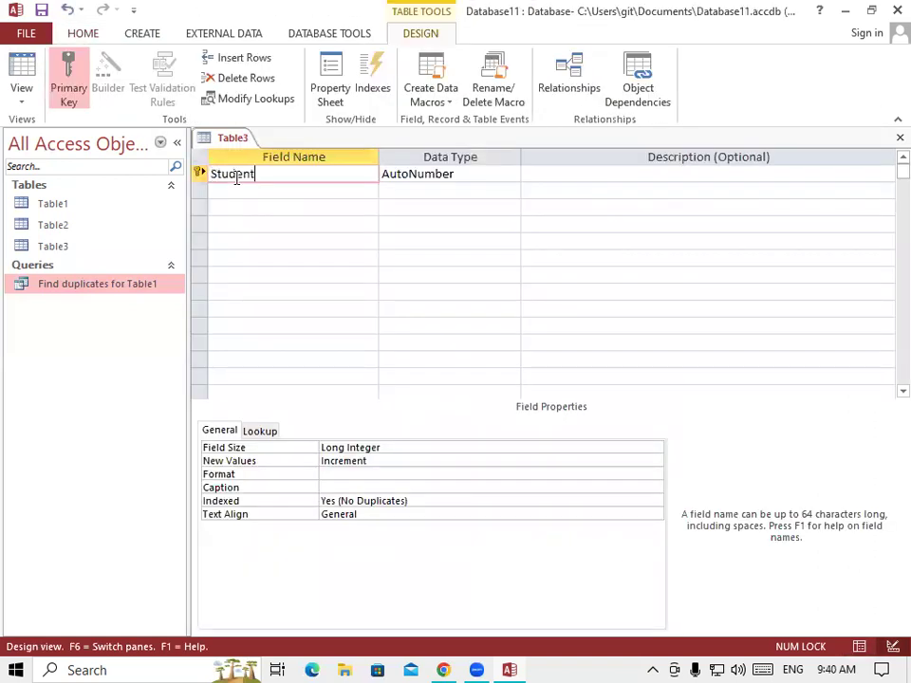
pyautogui.press('Tab')
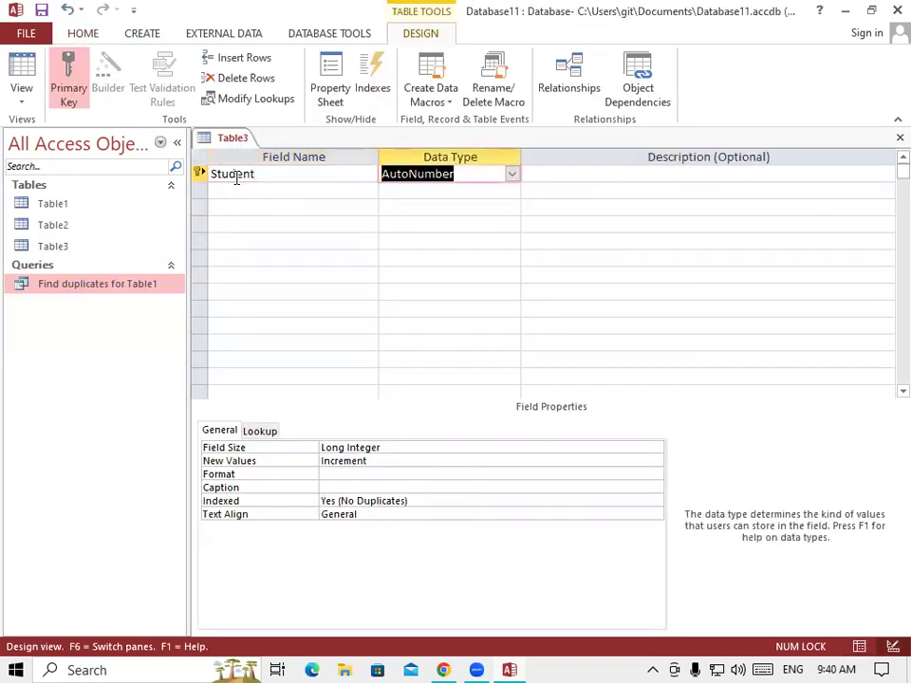
pyautogui.click(306, 171)
pyautogui.write('Name')
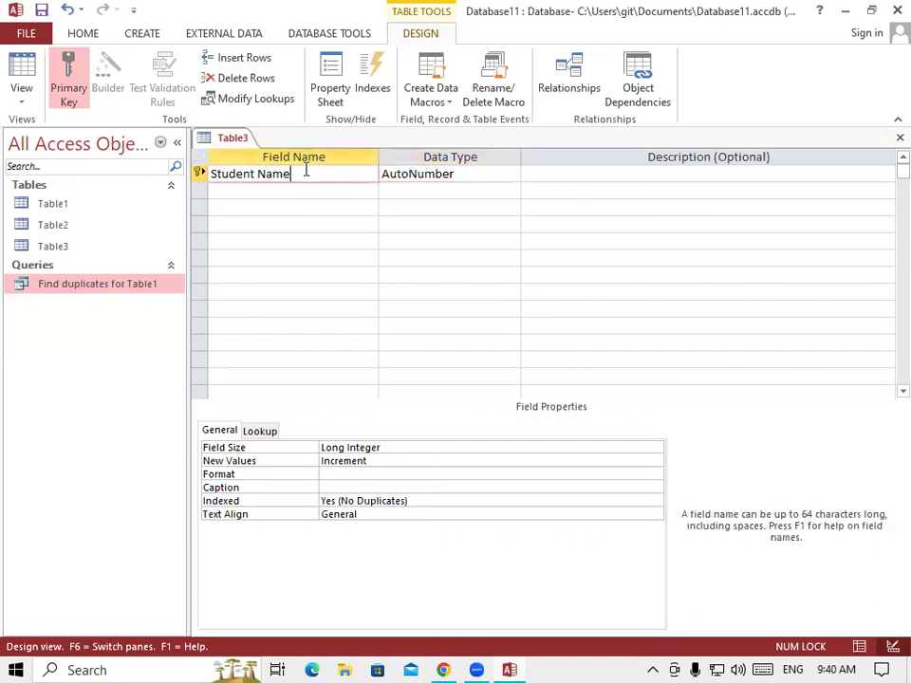
pyautogui.press('Tab')
pyautogui.write('S')
pyautogui.press('Tab')
pyautogui.press('Tab')
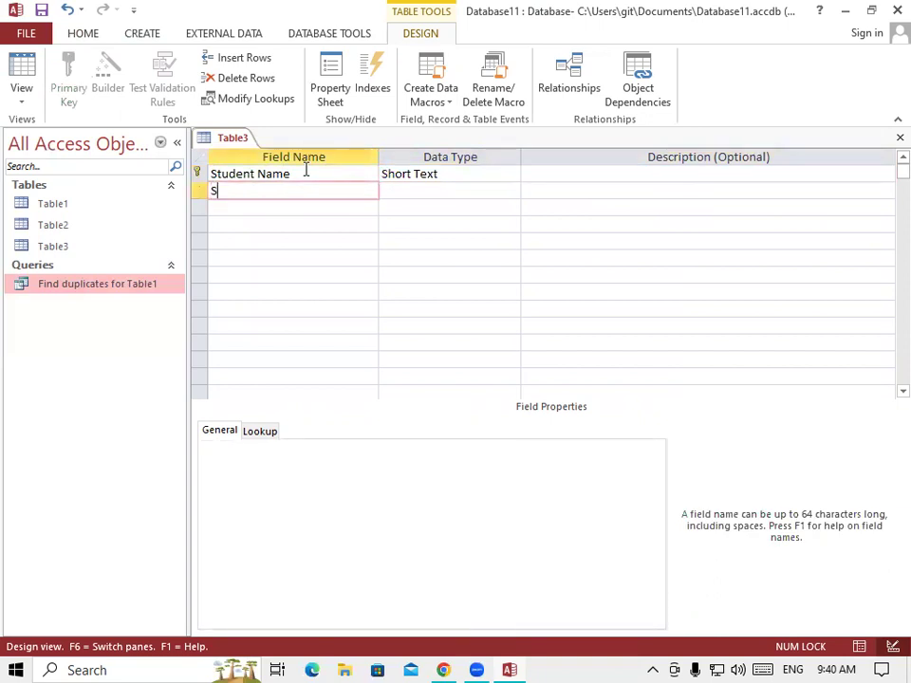
# - Add a second field named State with the Short Text data type to Table3
pyautogui.write('State')
pyautogui.press('Tab')
pyautogui.press('Tab')
pyautogui.press('Tab')
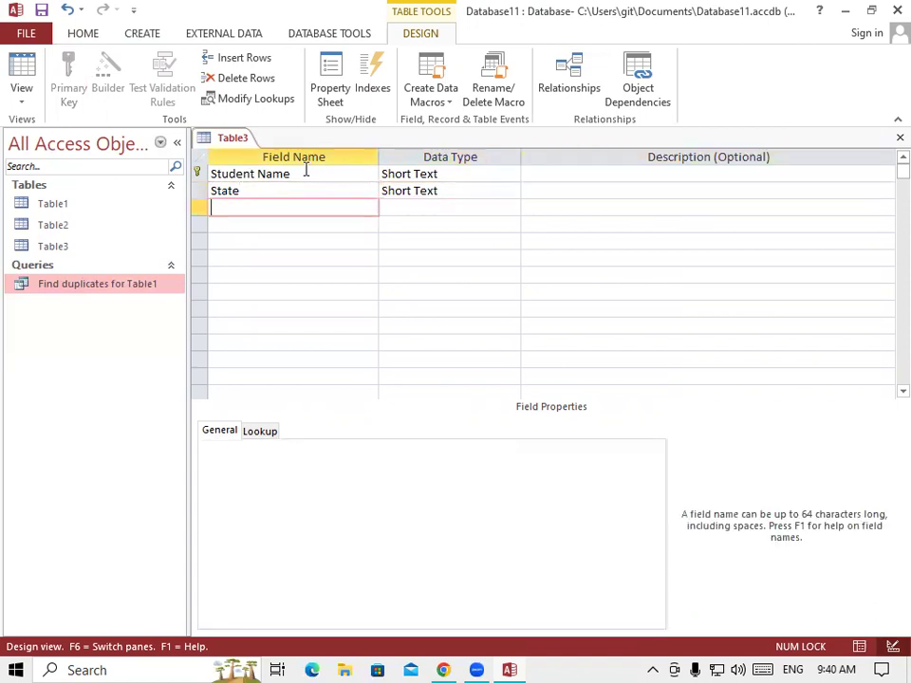
# - Save the Table3 design and close the table
pyautogui.rightClick(245, 140)
pyautogui.click(277, 152)
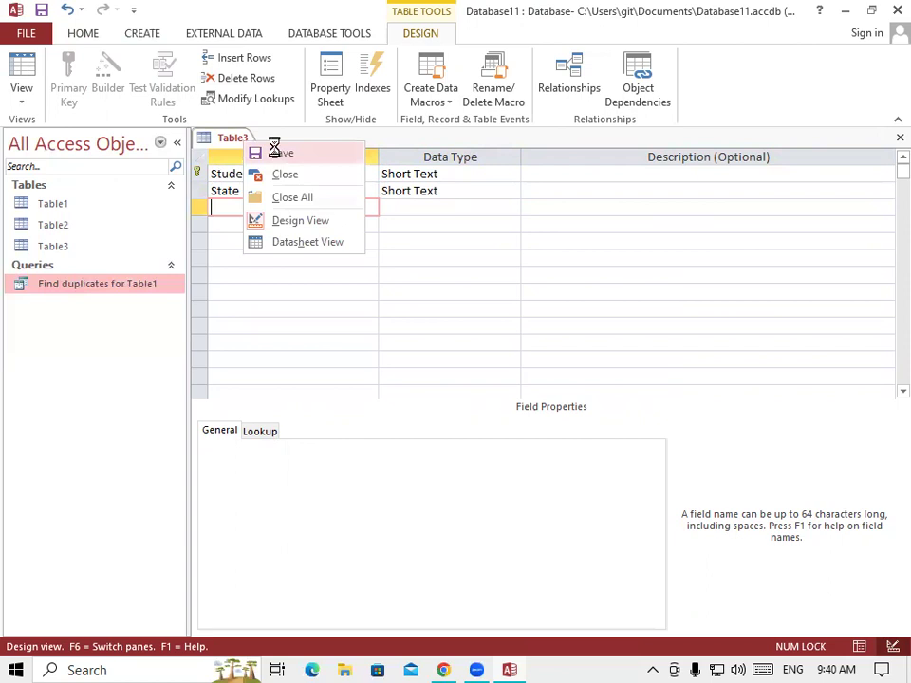
pyautogui.rightClick(243, 141)
pyautogui.click(281, 173)
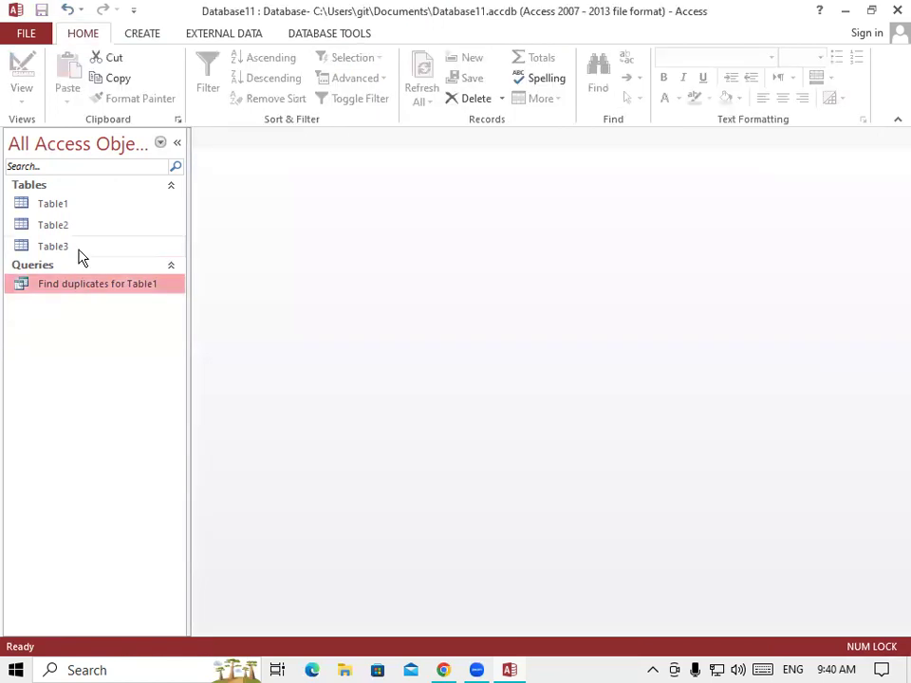
# - Open Table3 and enter the first record with a student's name from Table2 and state UP
pyautogui.doubleClick(82, 246)
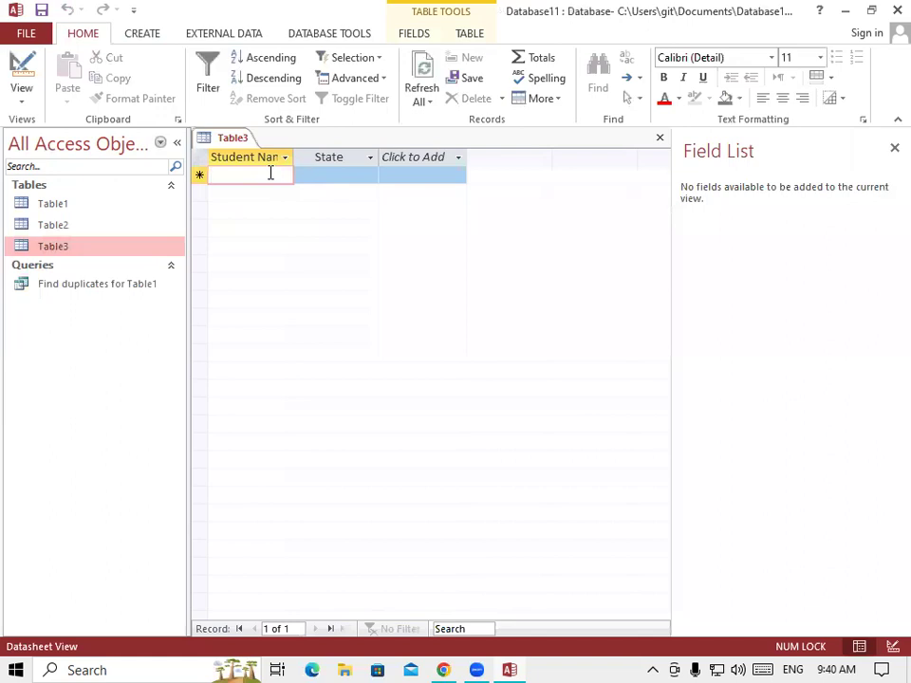
pyautogui.write('Rohan')
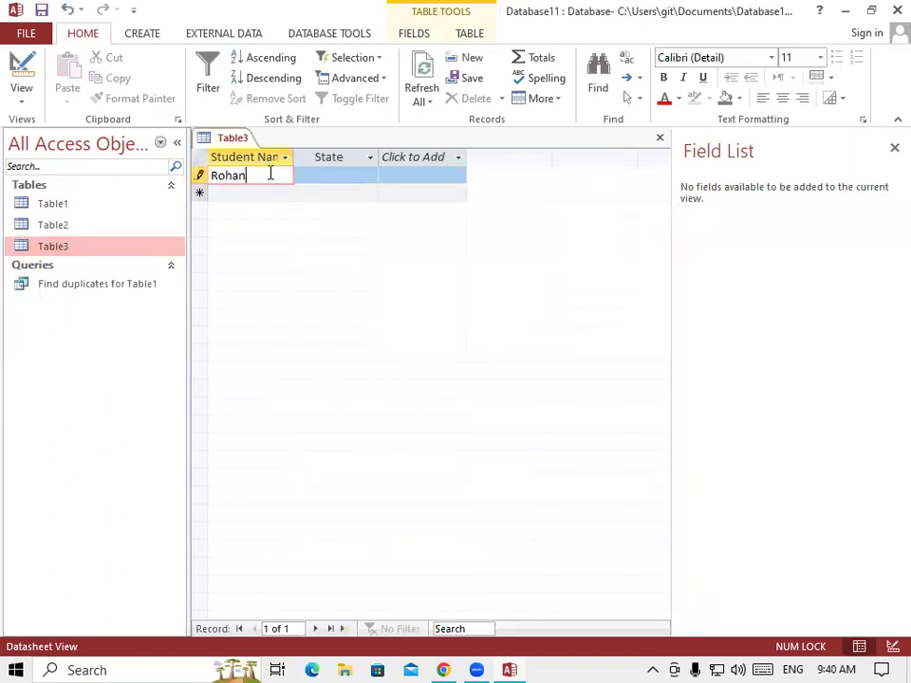
pyautogui.press('Tab')
pyautogui.write('UP')
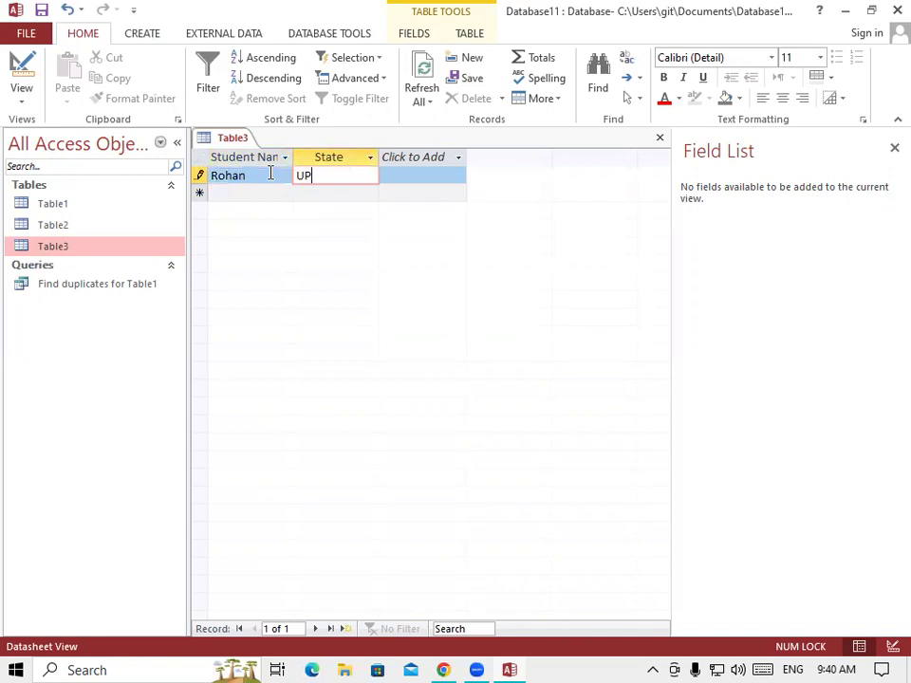
pyautogui.press('Tab')
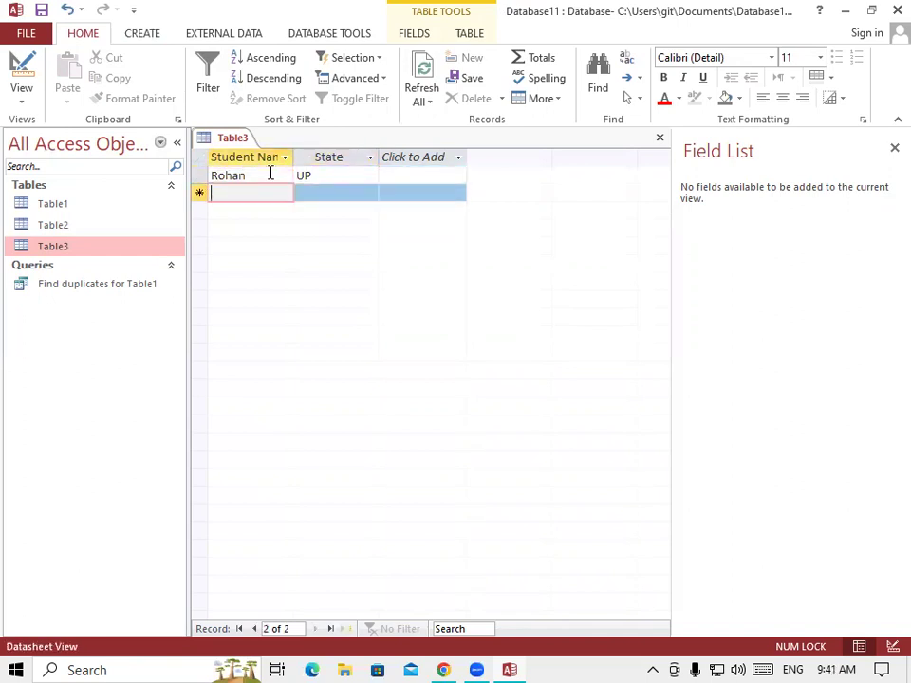
# - Check the student names in Table2 and enter the second Table3 record with a matching name and state Bihar
pyautogui.click(81, 229)
pyautogui.doubleClick(141, 233)
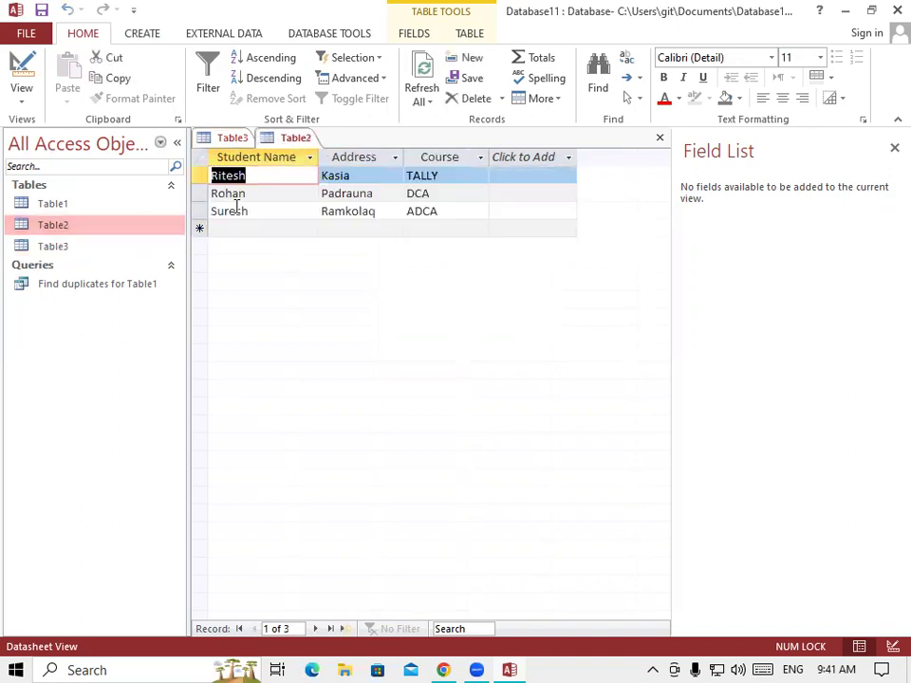
pyautogui.click(100, 246)
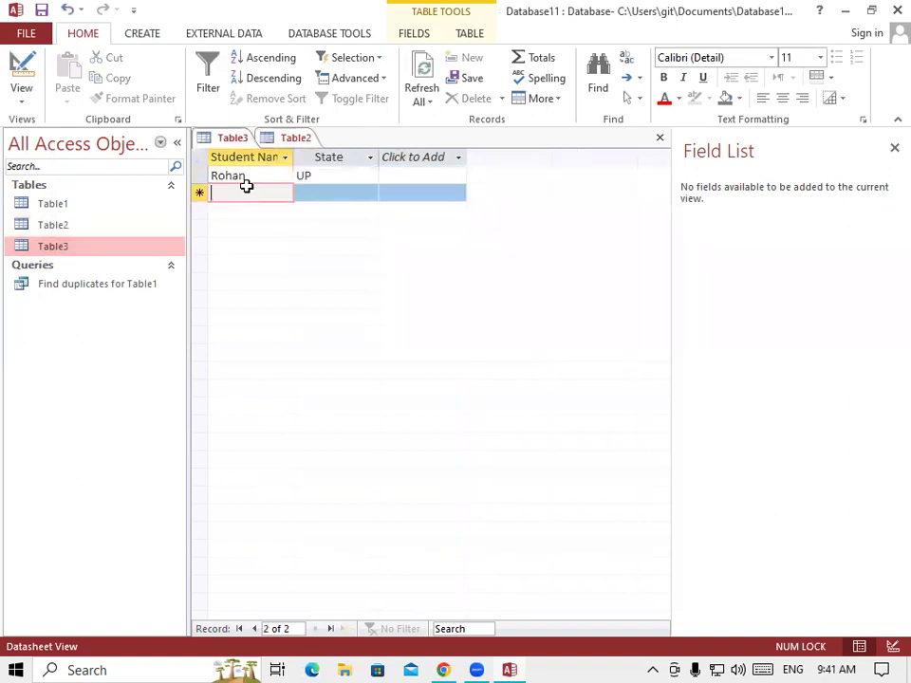
pyautogui.write('Ritesh')
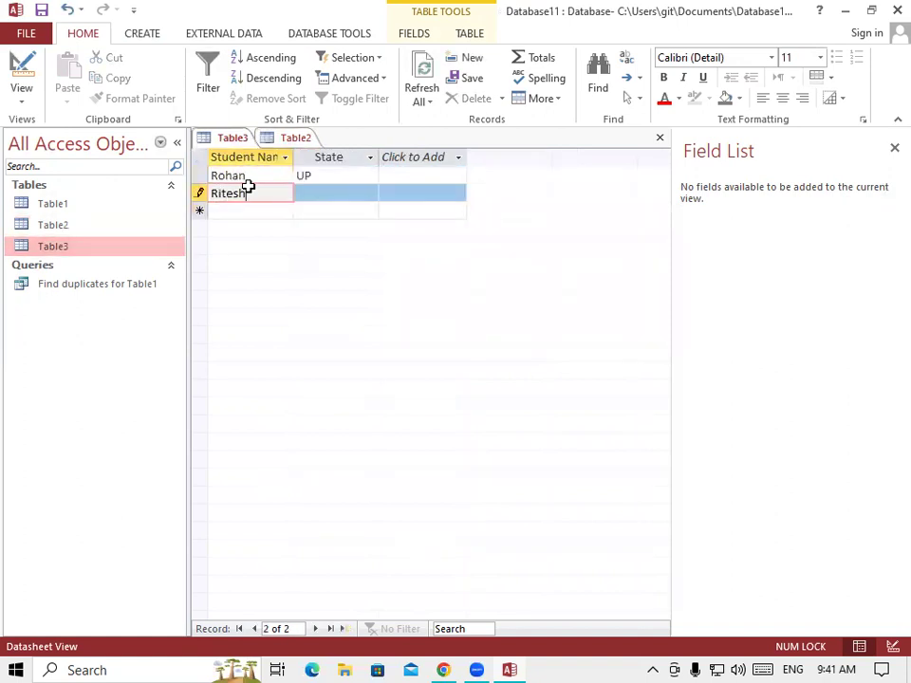
pyautogui.press('Tab')
pyautogui.write('Bihar')
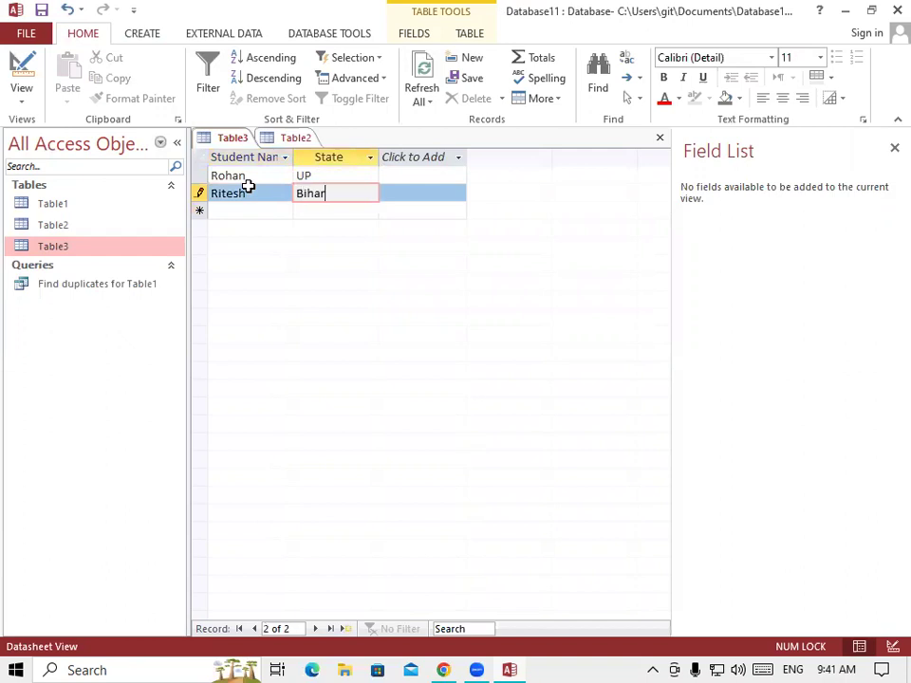
# - Save the records in Table3 and close both Table3 and Table2
pyautogui.rightClick(246, 141)
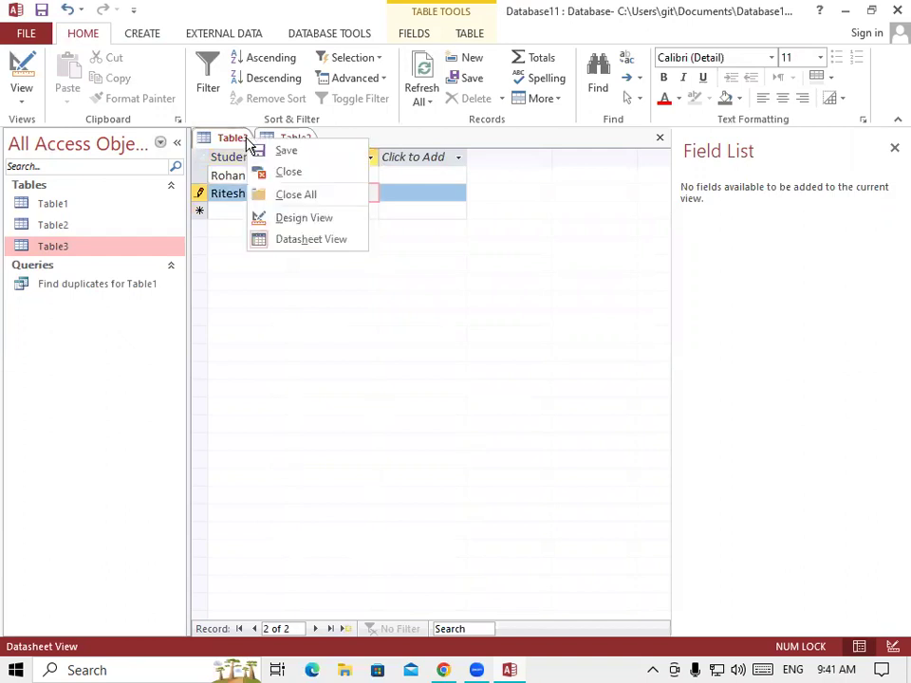
pyautogui.click(287, 158)
pyautogui.rightClick(237, 144)
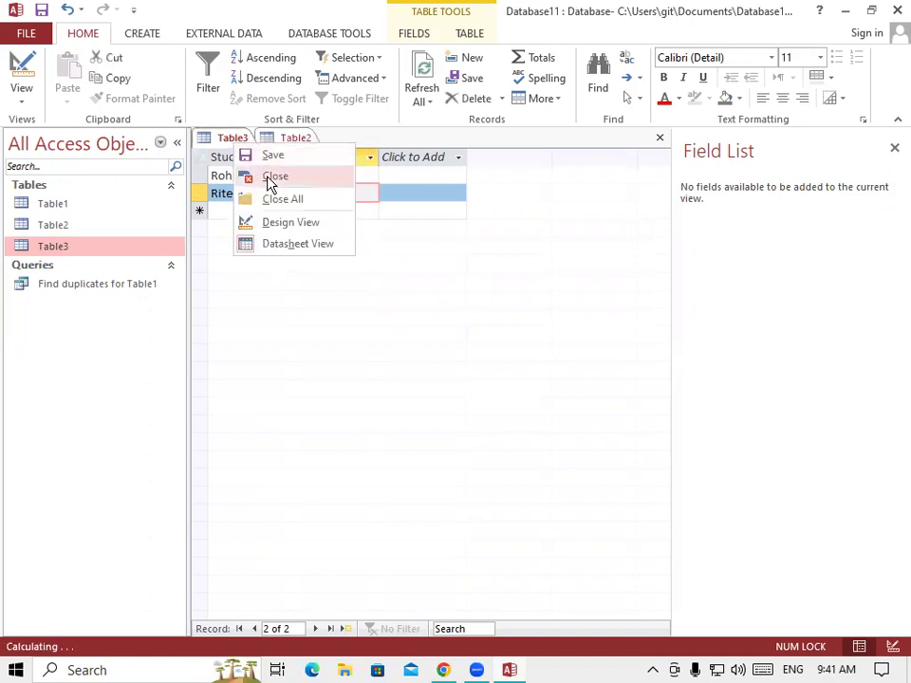
pyautogui.click(271, 179)
pyautogui.rightClick(232, 140)
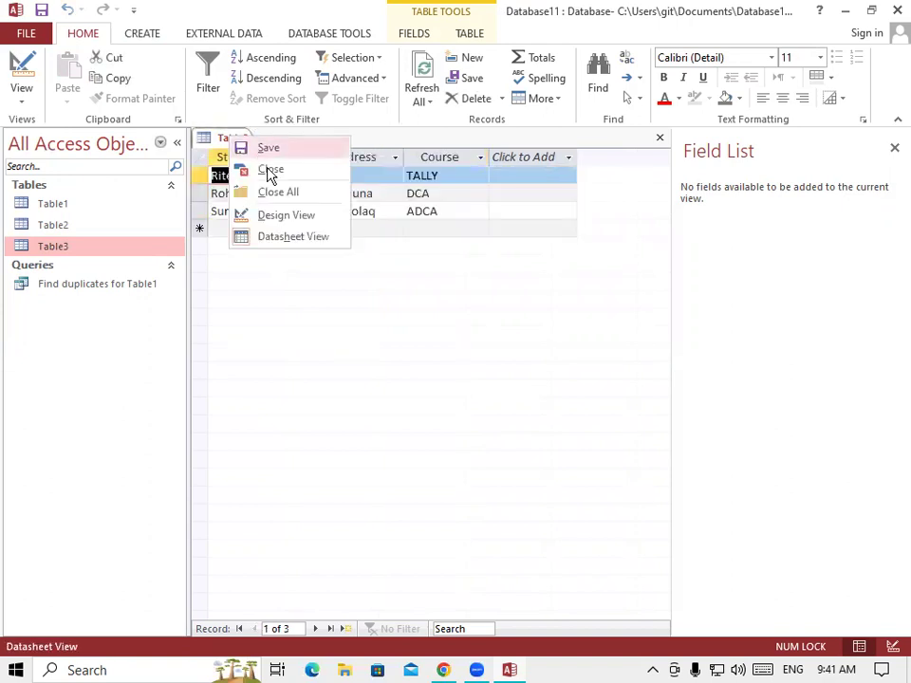
pyautogui.click(273, 172)
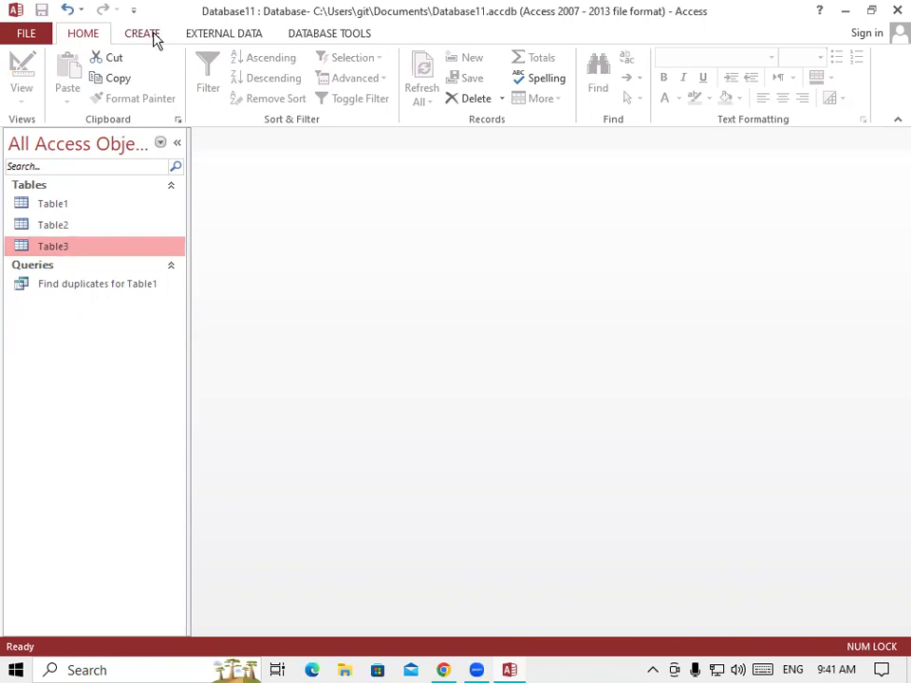
# - Reopen Table2 and Table3 to compare their student records, and close both tables
pyautogui.doubleClick(87, 225)
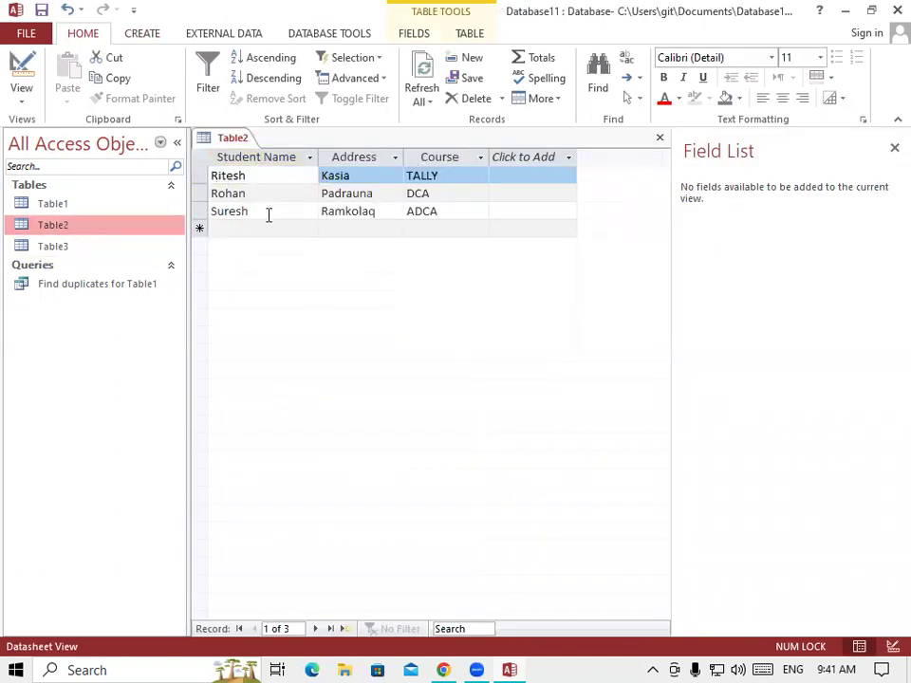
pyautogui.doubleClick(95, 246)
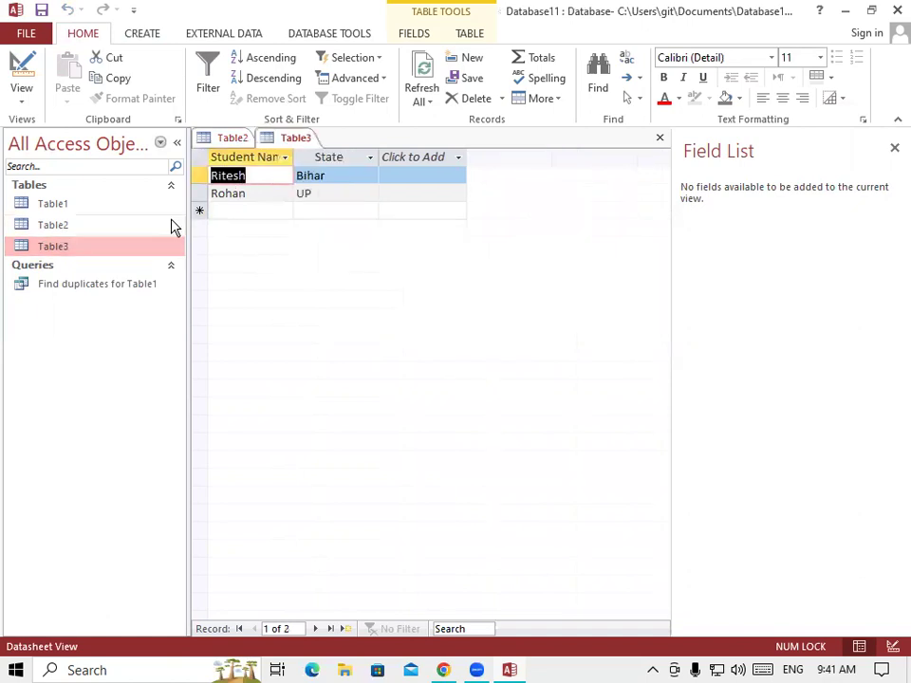
pyautogui.doubleClick(71, 228)
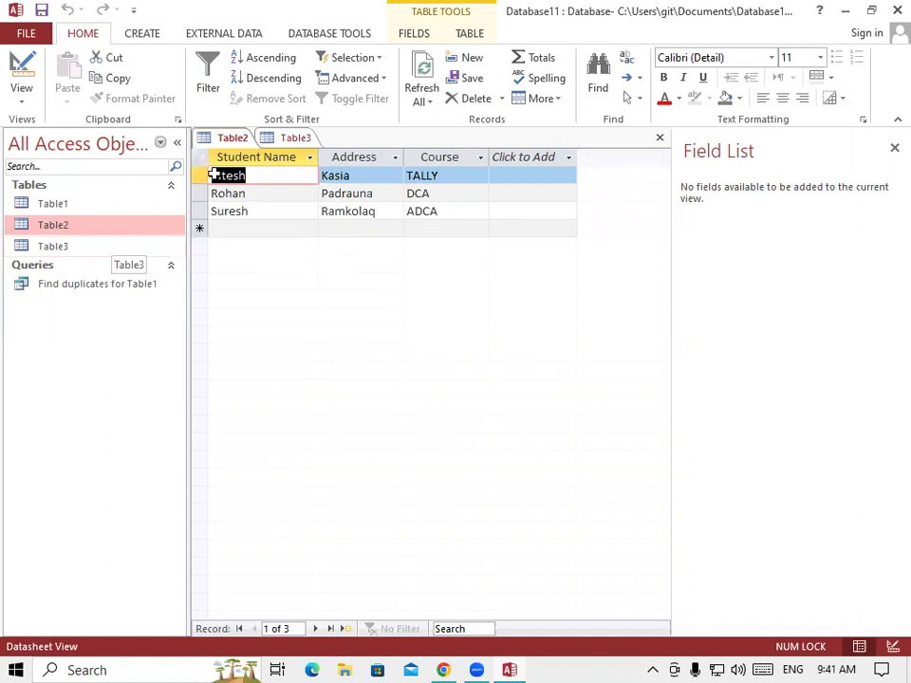
pyautogui.rightClick(240, 139)
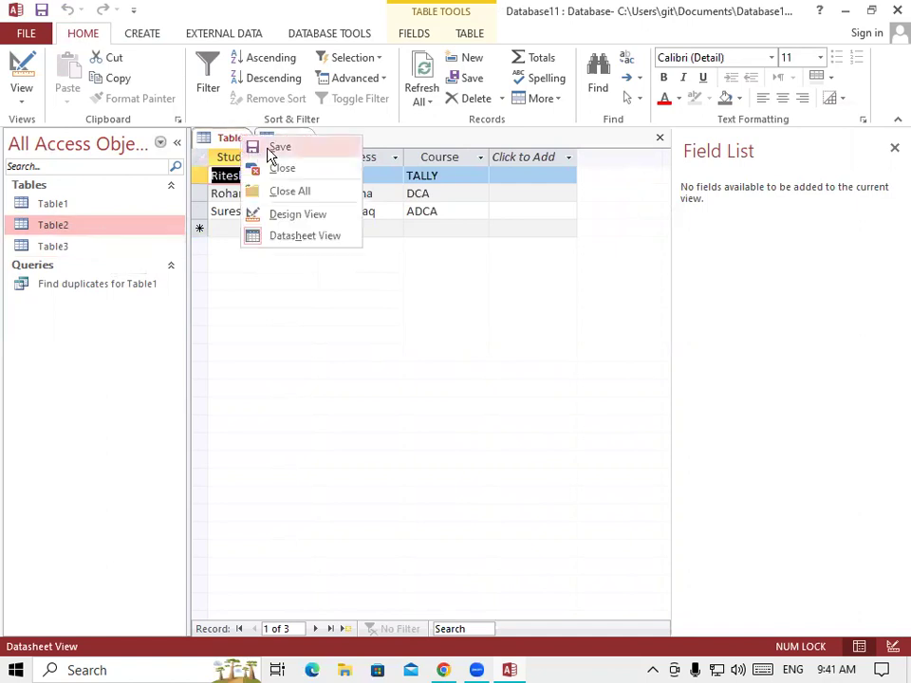
pyautogui.click(237, 139)
pyautogui.rightClick(233, 138)
pyautogui.click(247, 149)
pyautogui.rightClick(233, 138)
pyautogui.click(262, 173)
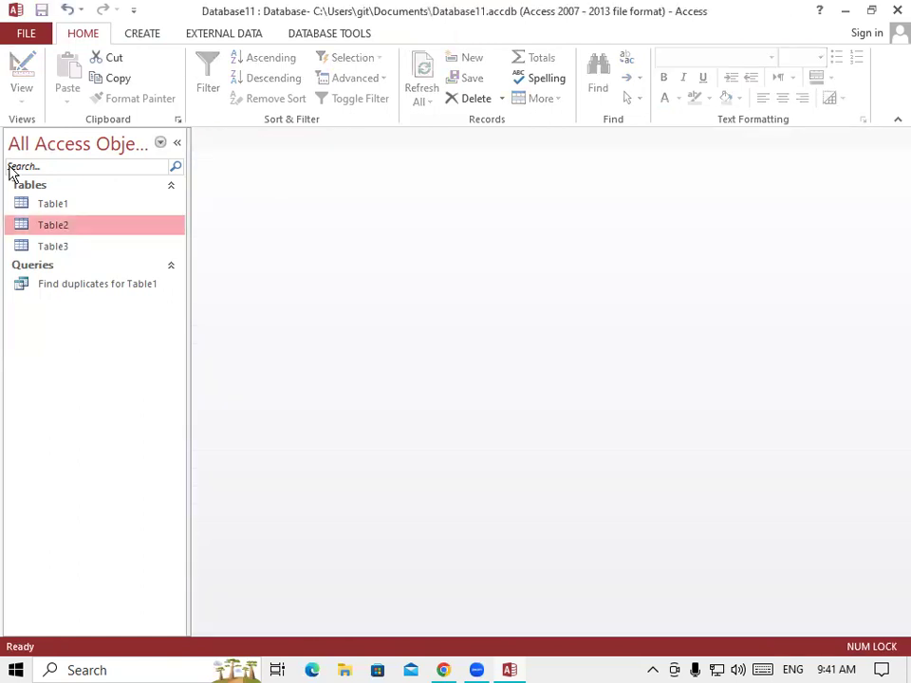
# - Start a Find Unmatched query and choose Table2 as the table whose records go in the results
pyautogui.click(157, 36)
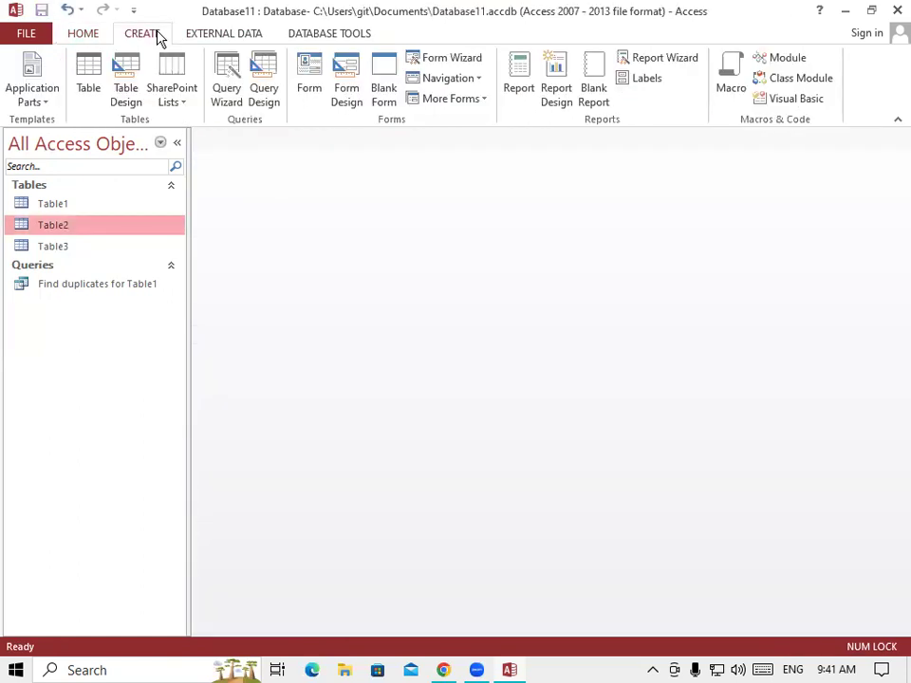
pyautogui.click(227, 71)
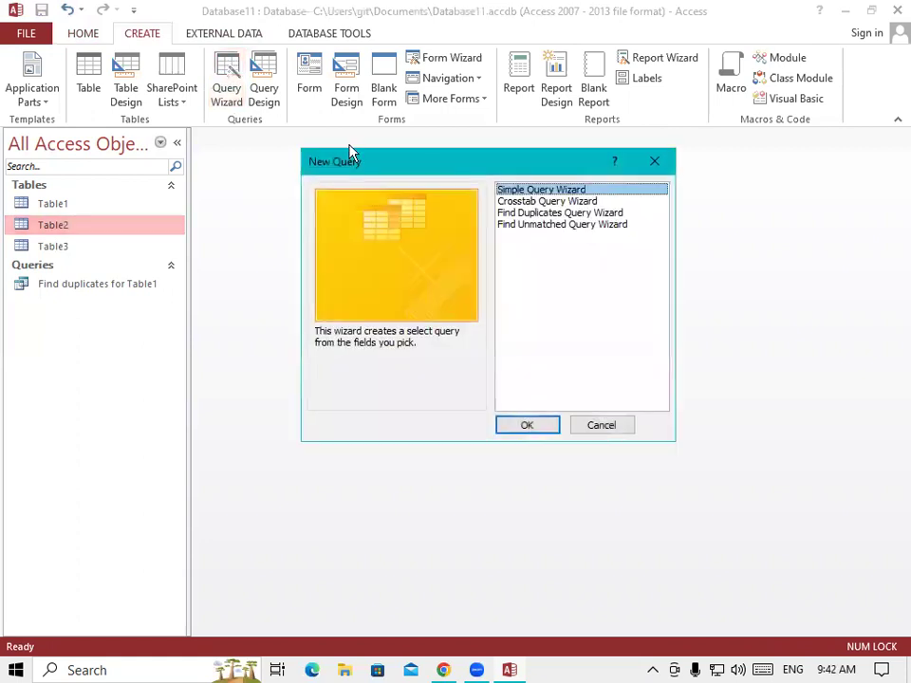
pyautogui.moveTo(466, 161); pyautogui.dragTo(370, 123)
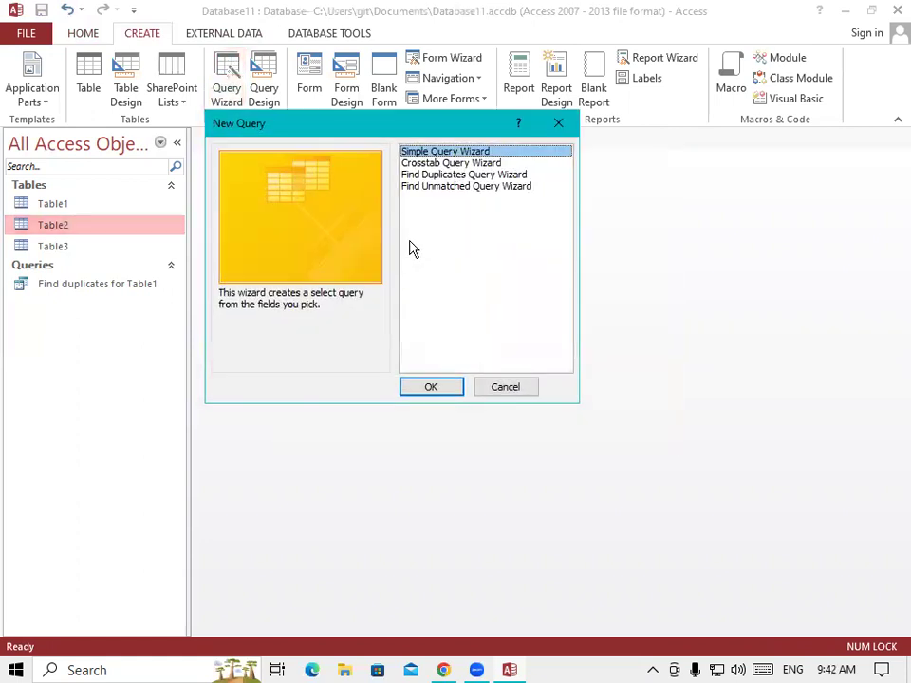
pyautogui.click(450, 187)
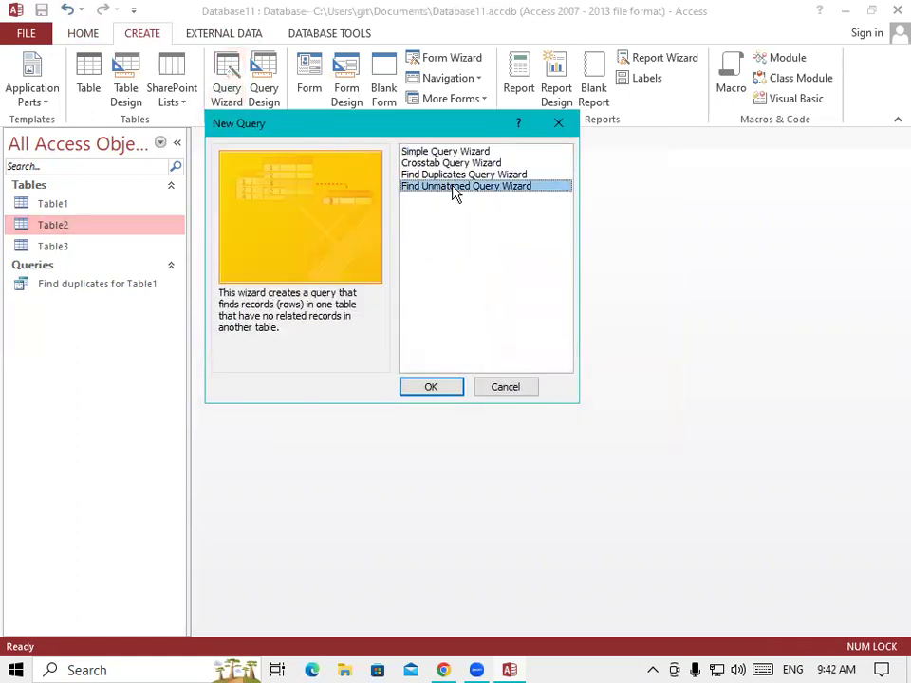
pyautogui.click(451, 395)
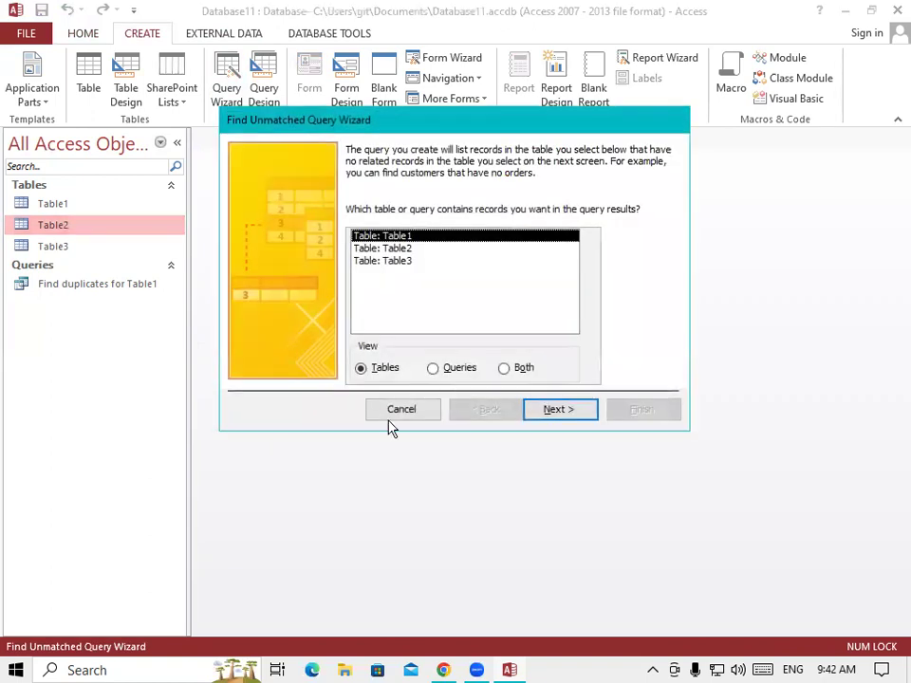
pyautogui.click(411, 250)
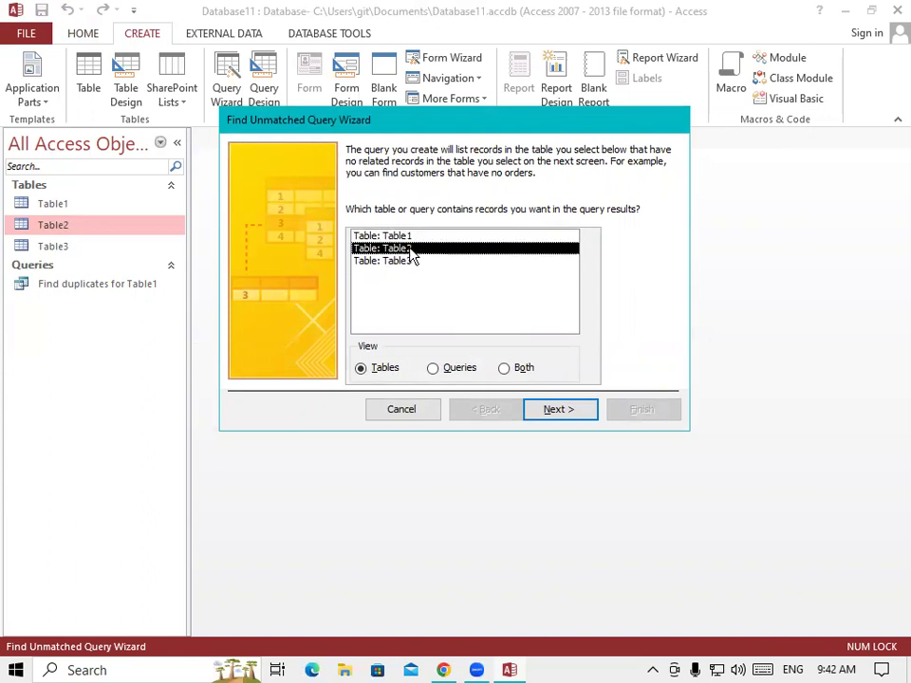
pyautogui.click(575, 414)
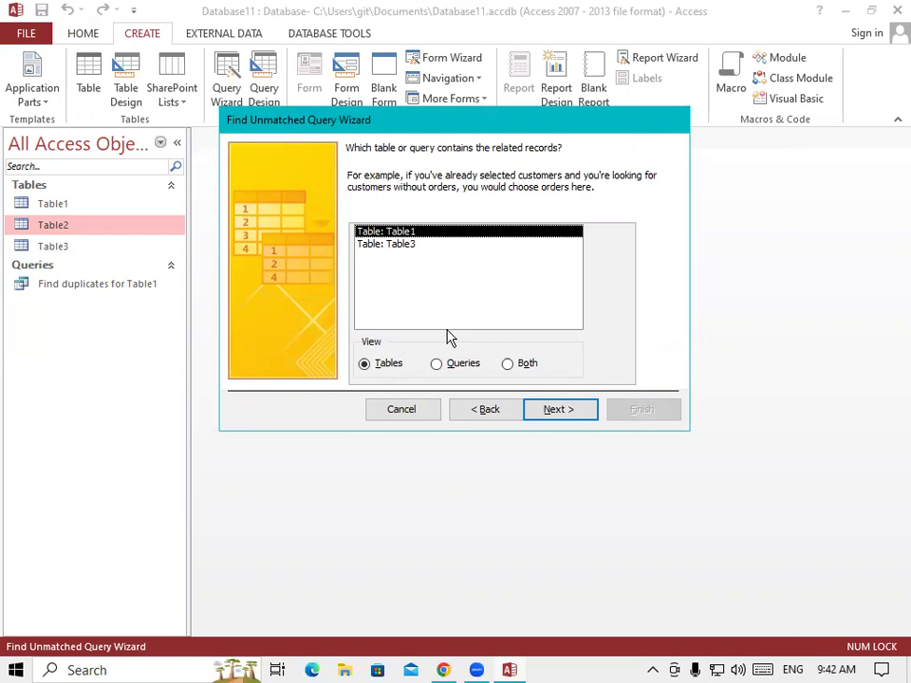
# - Choose Table3 as the table with the related records and match the two tables on Student Name
pyautogui.click(552, 413)
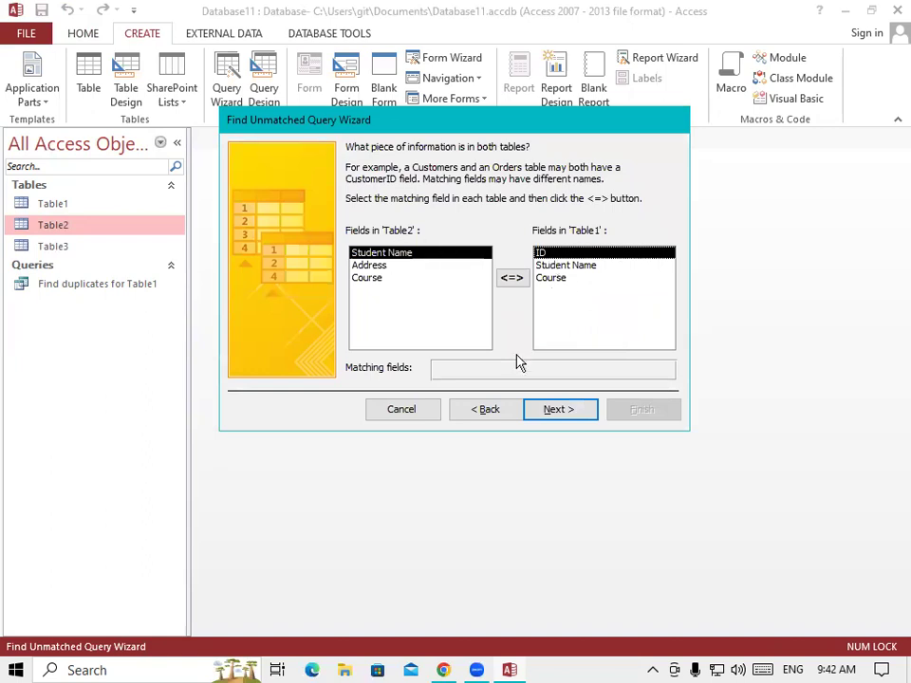
pyautogui.click(474, 410)
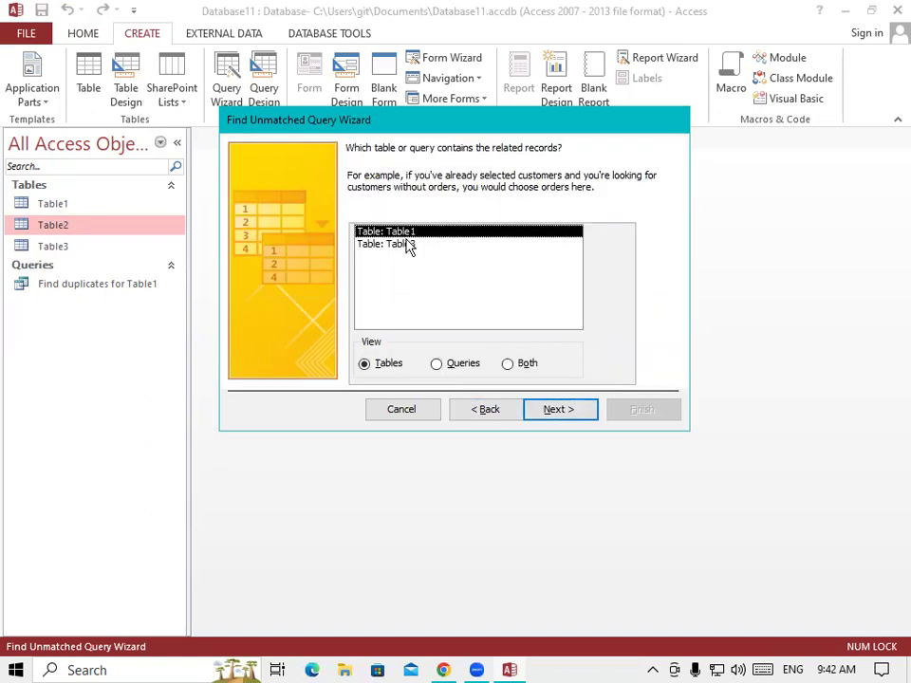
pyautogui.click(406, 245)
pyautogui.click(563, 413)
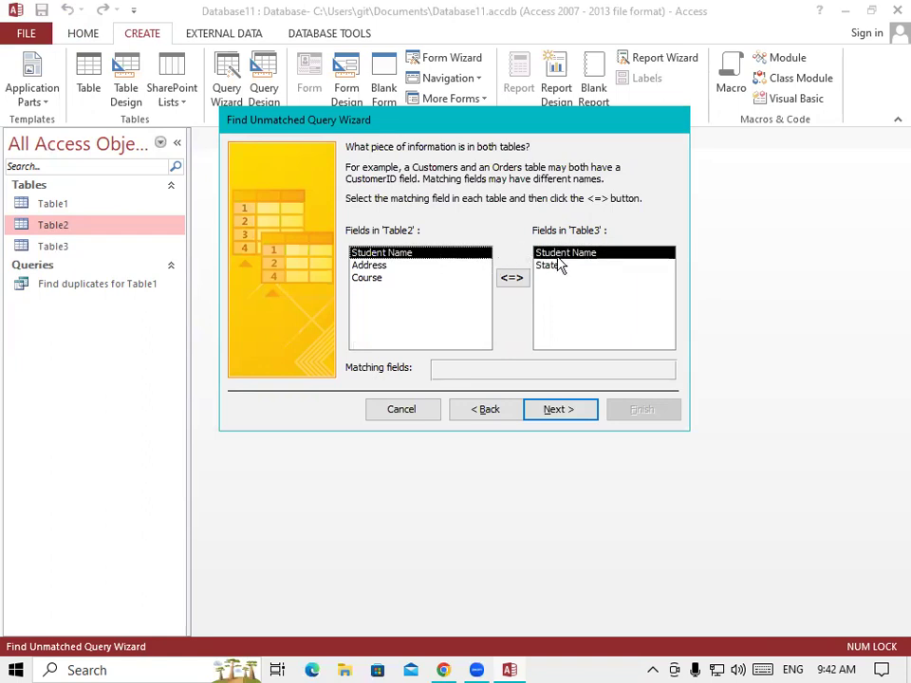
pyautogui.click(519, 280)
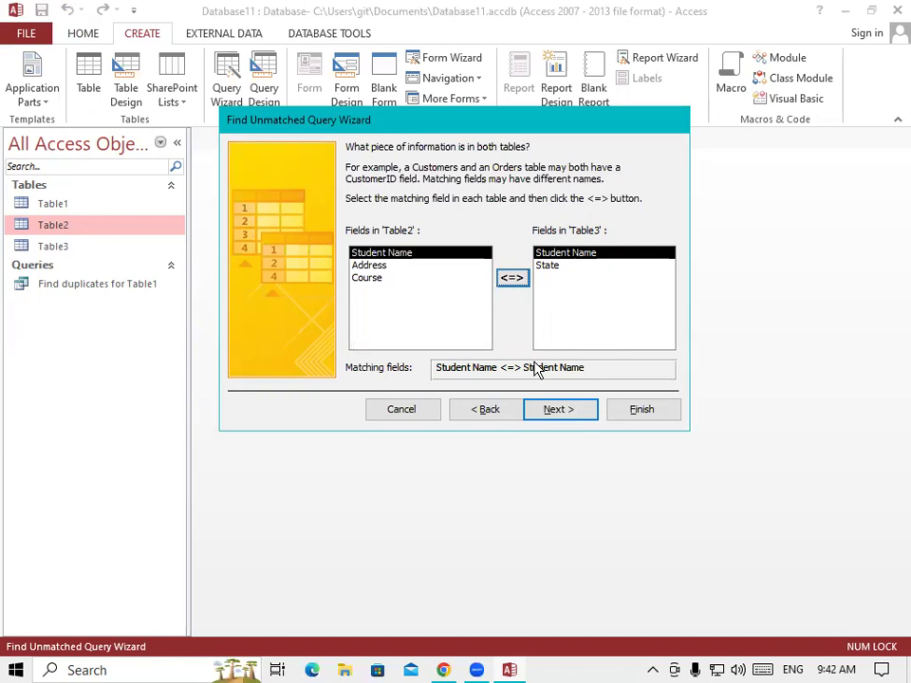
pyautogui.click(560, 409)
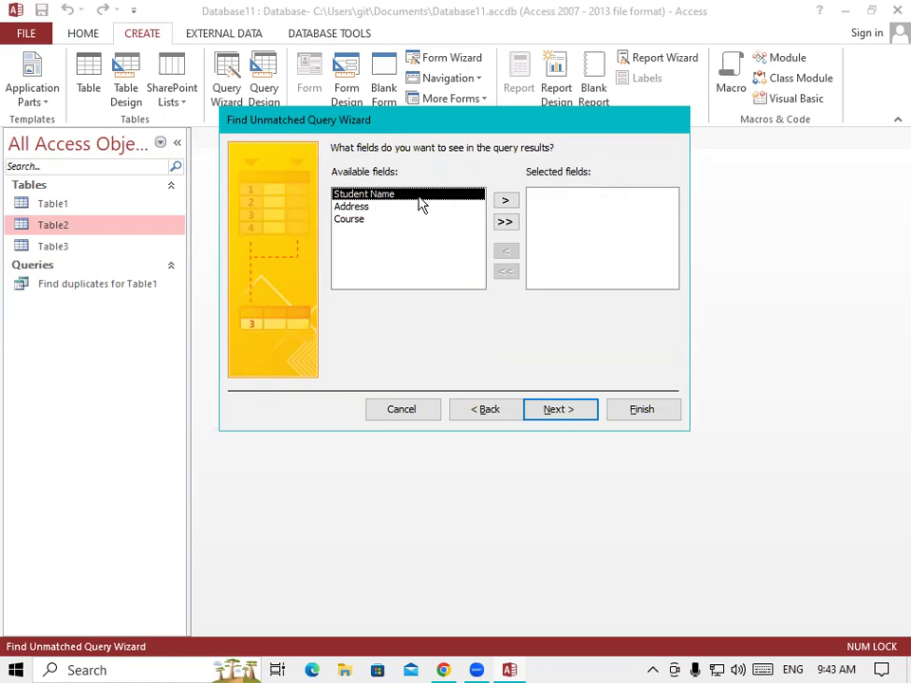
# - Include the Address and Course fields and finish the query as Table2 Without Matching Table3, viewing the results
pyautogui.click(379, 209)
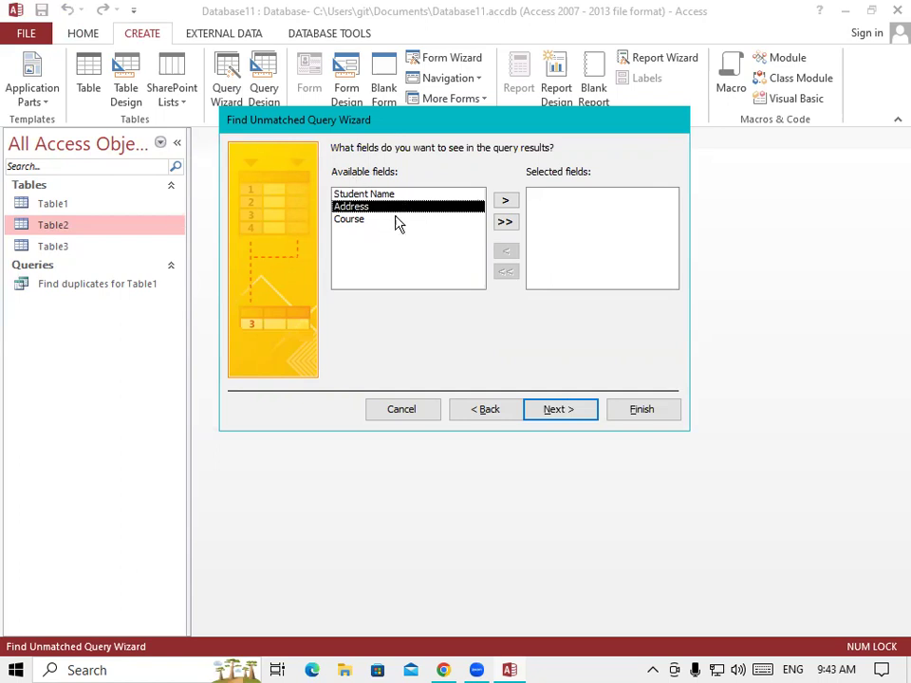
pyautogui.click(505, 202)
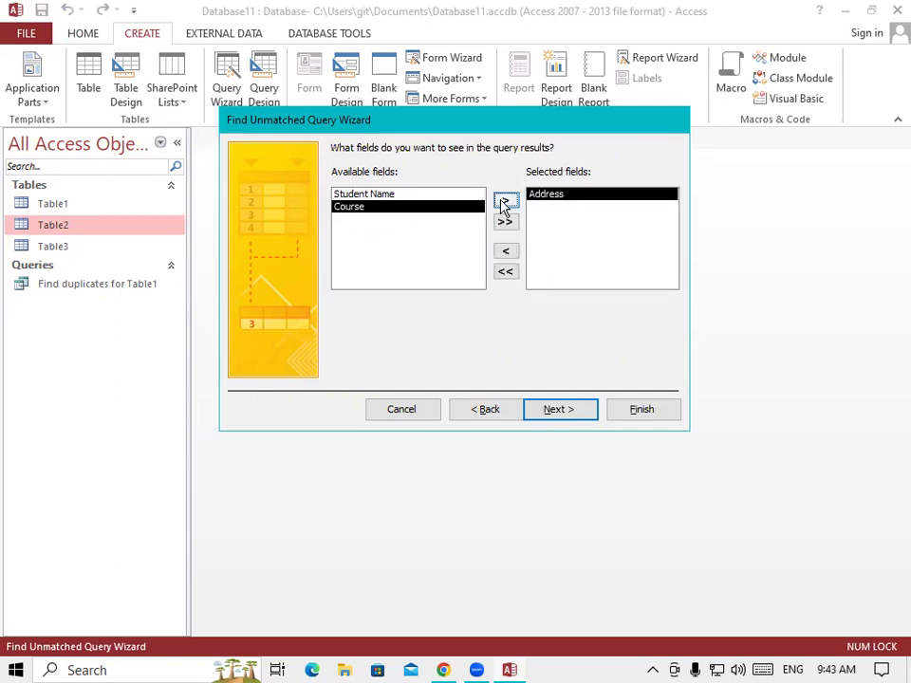
pyautogui.click(504, 203)
pyautogui.click(572, 414)
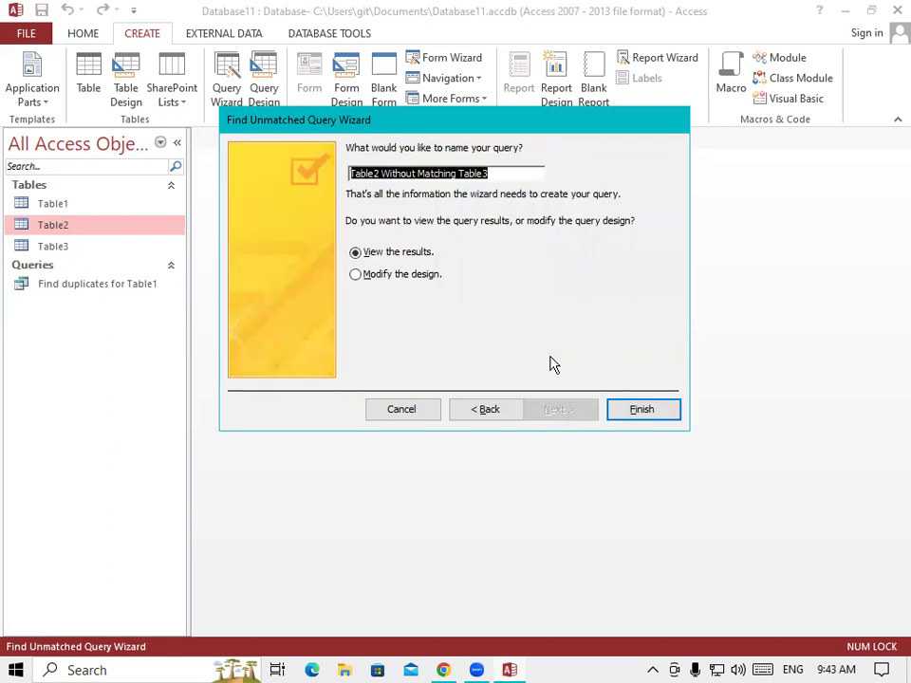
pyautogui.click(651, 410)
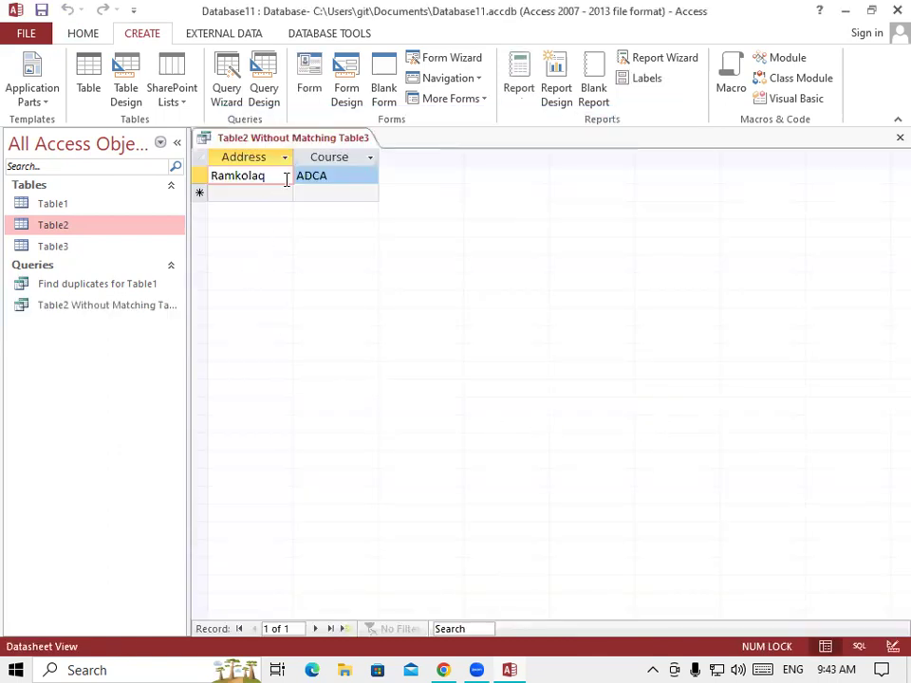
# - Widen the Address column, then close and delete the Table2 Without Matching Table3 query
pyautogui.moveTo(294, 155); pyautogui.dragTo(315, 155)
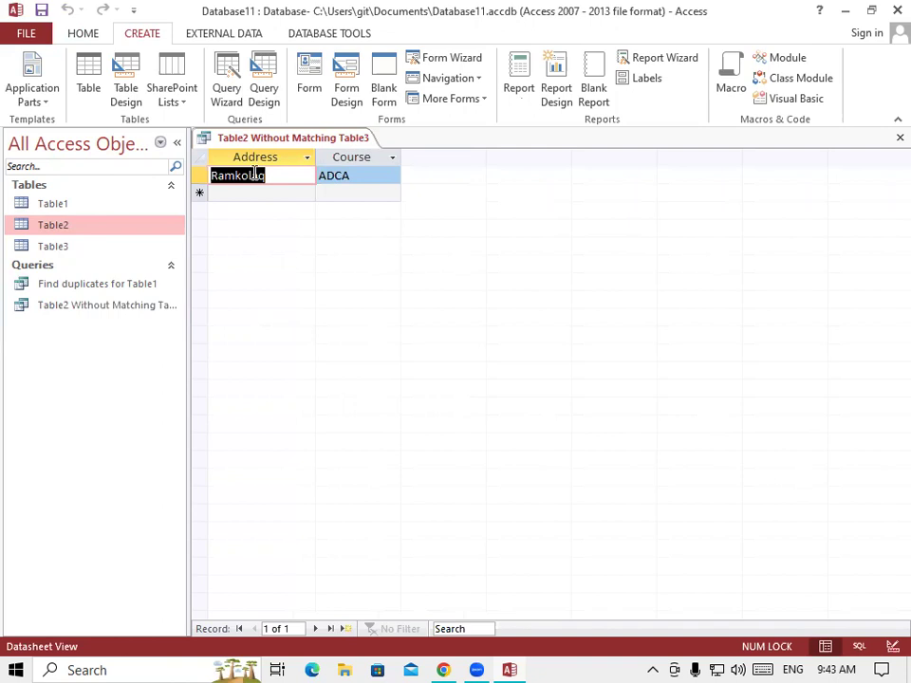
pyautogui.rightClick(288, 138)
pyautogui.click(326, 177)
pyautogui.click(399, 387)
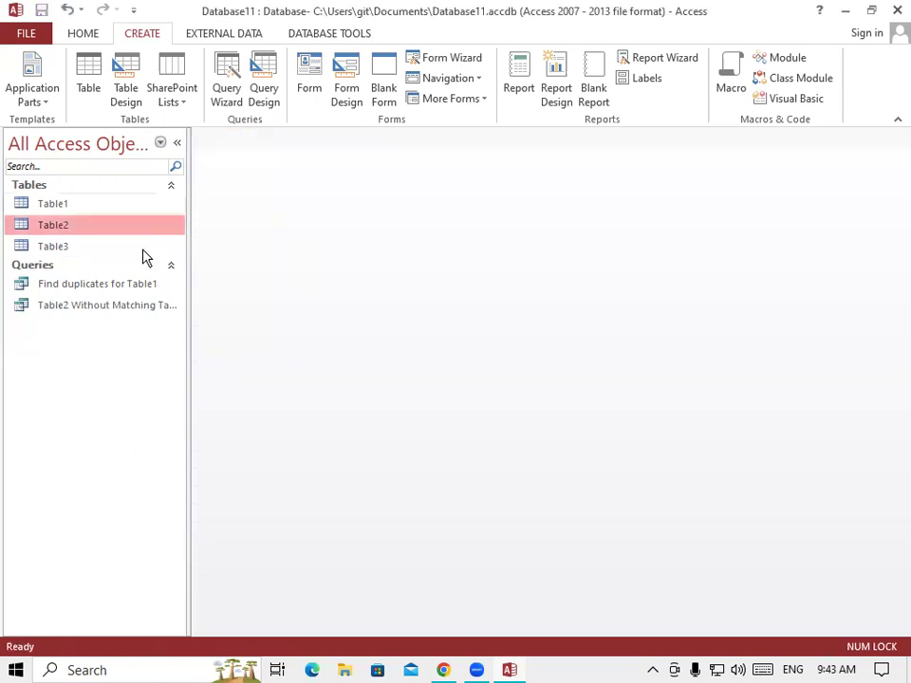
pyautogui.rightClick(136, 305)
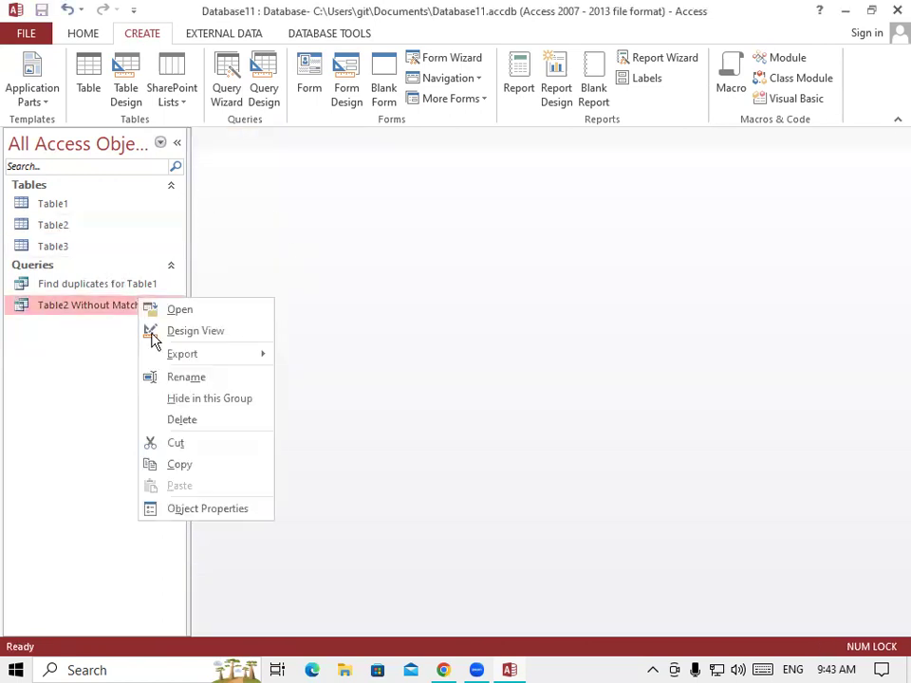
pyautogui.click(193, 426)
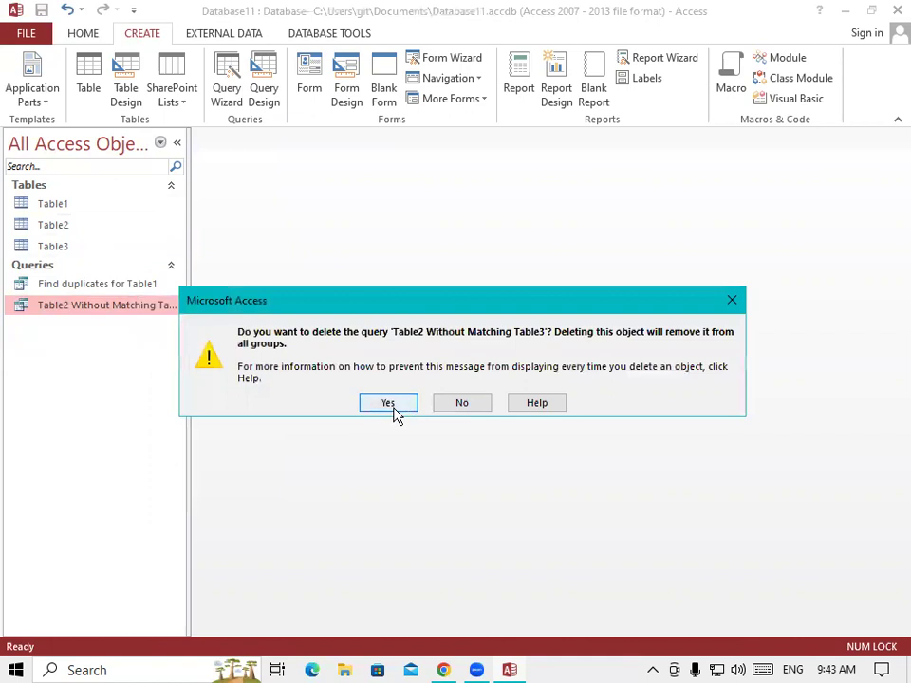
pyautogui.click(393, 408)
# - Start another Find Unmatched query with Table2 for the results and Table3 for the related records
pyautogui.click(226, 80)
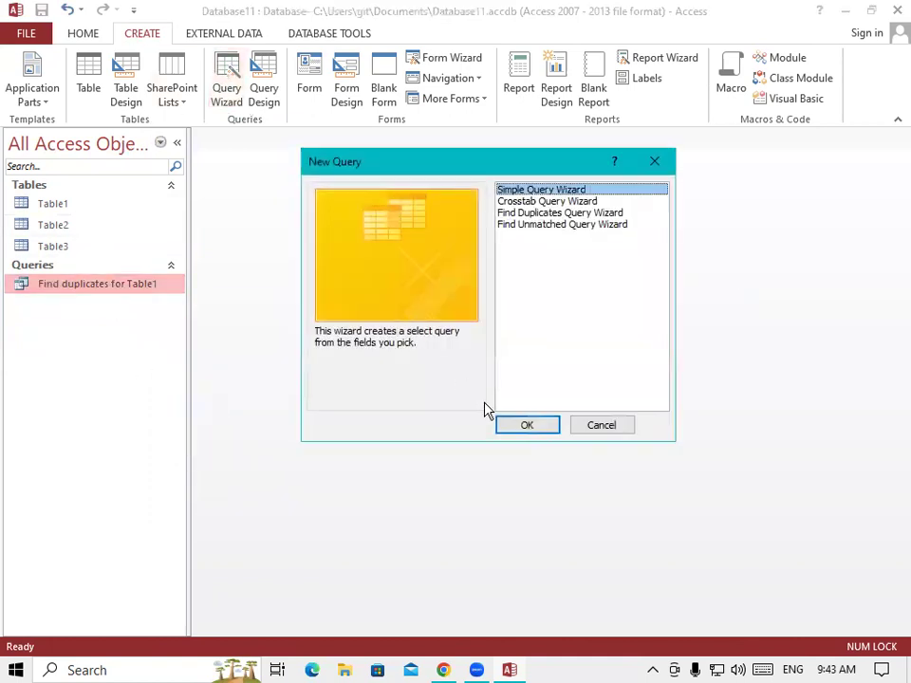
pyautogui.click(550, 226)
pyautogui.click(529, 427)
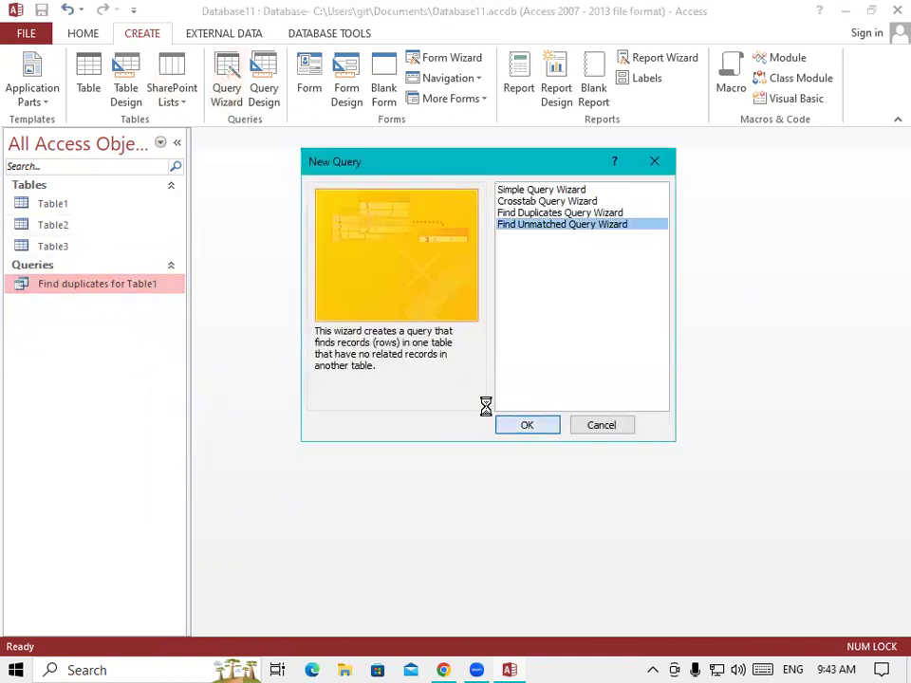
pyautogui.click(408, 249)
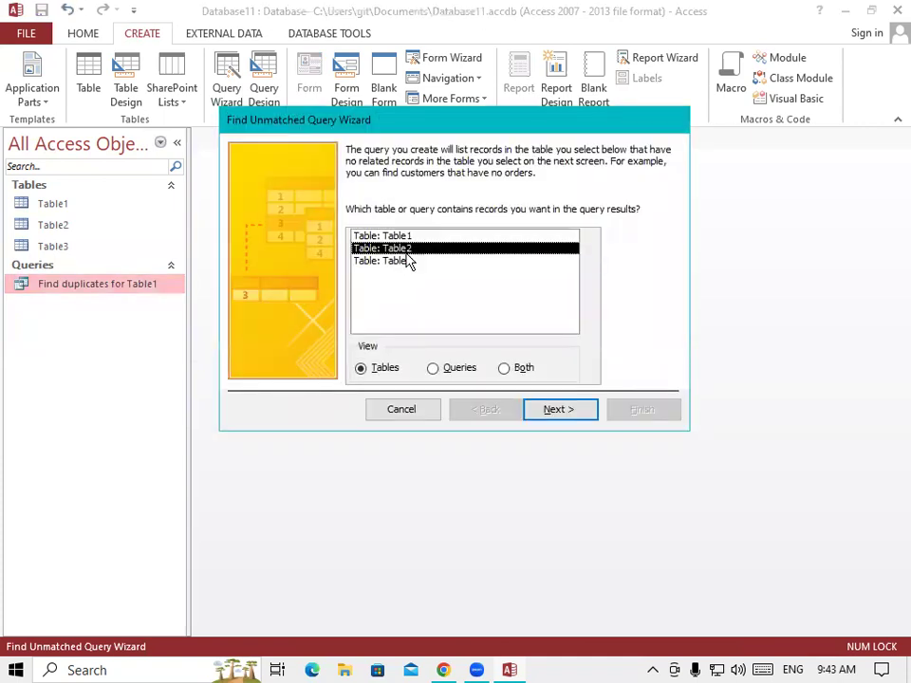
pyautogui.click(550, 411)
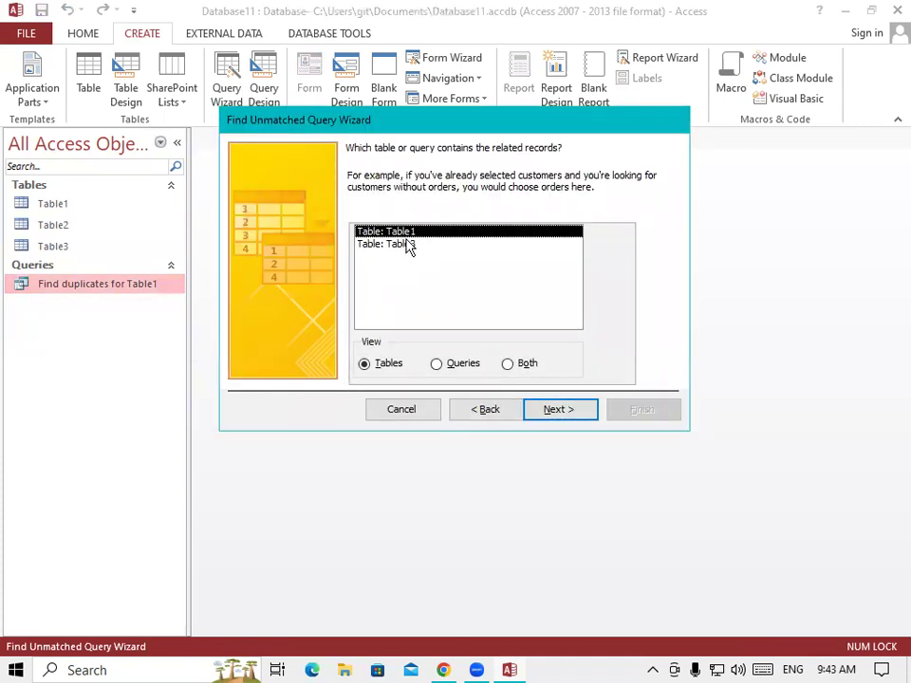
pyautogui.click(411, 247)
pyautogui.click(577, 409)
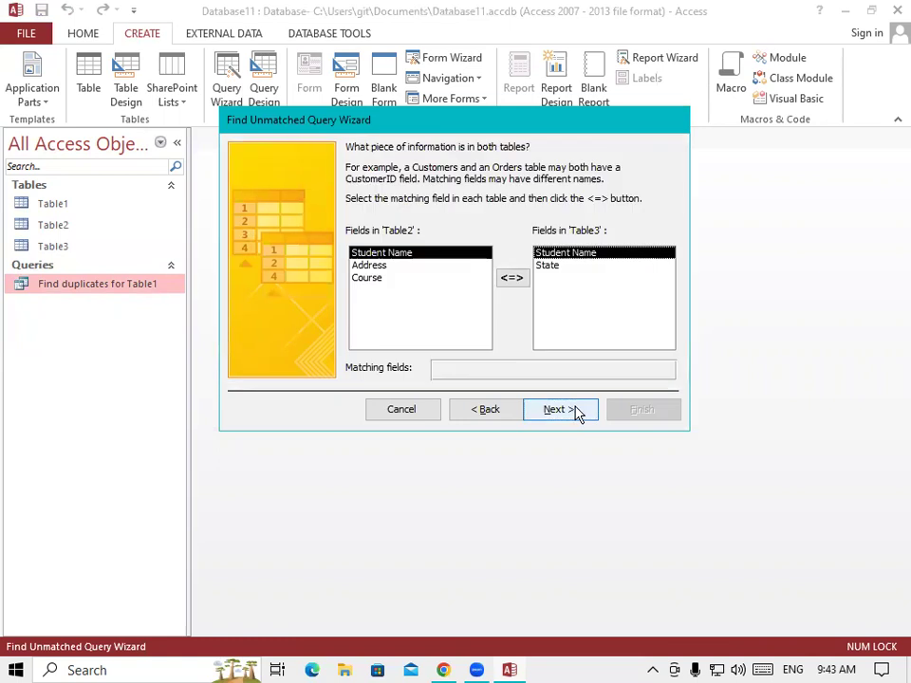
# - Match the tables on Student Name and finish the query showing the Student Name, Address and Course fields
pyautogui.click(517, 278)
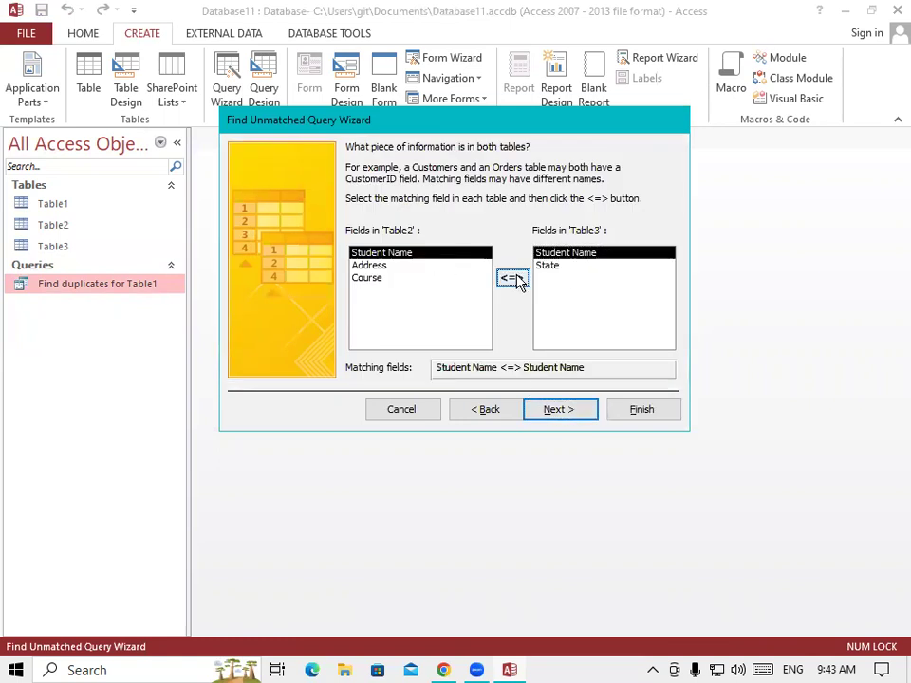
pyautogui.click(582, 411)
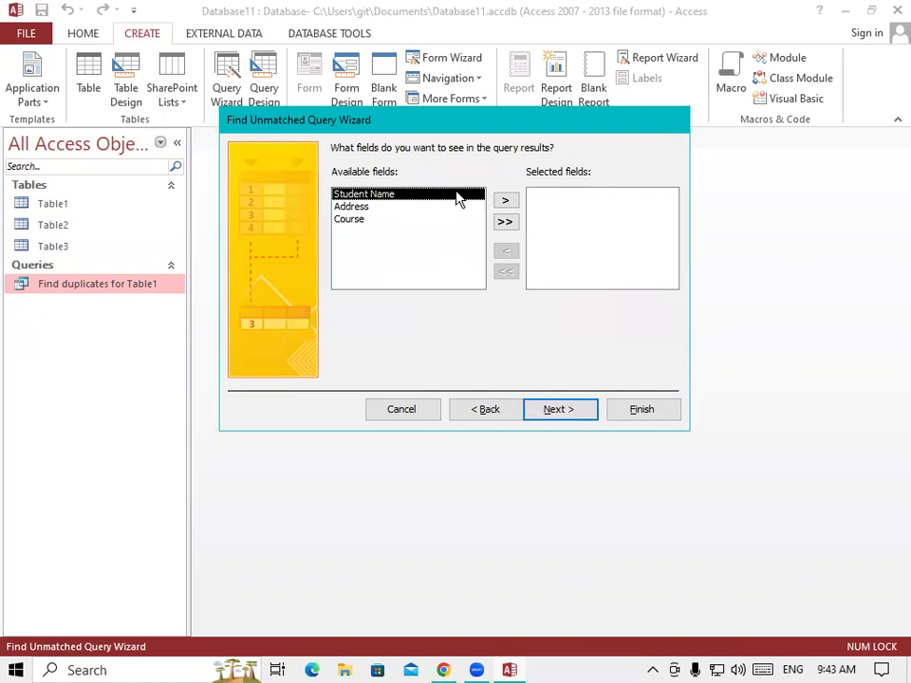
pyautogui.click(586, 406)
pyautogui.click(641, 409)
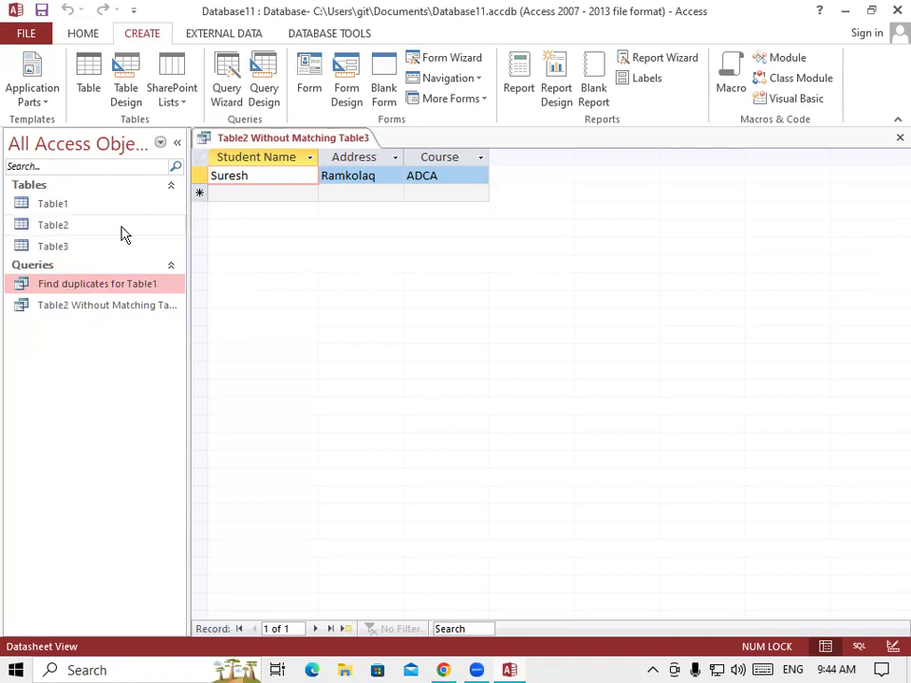
# - Add a record to Table3 with the student's name from the query results and state UP, and close the table
pyautogui.doubleClick(66, 246)
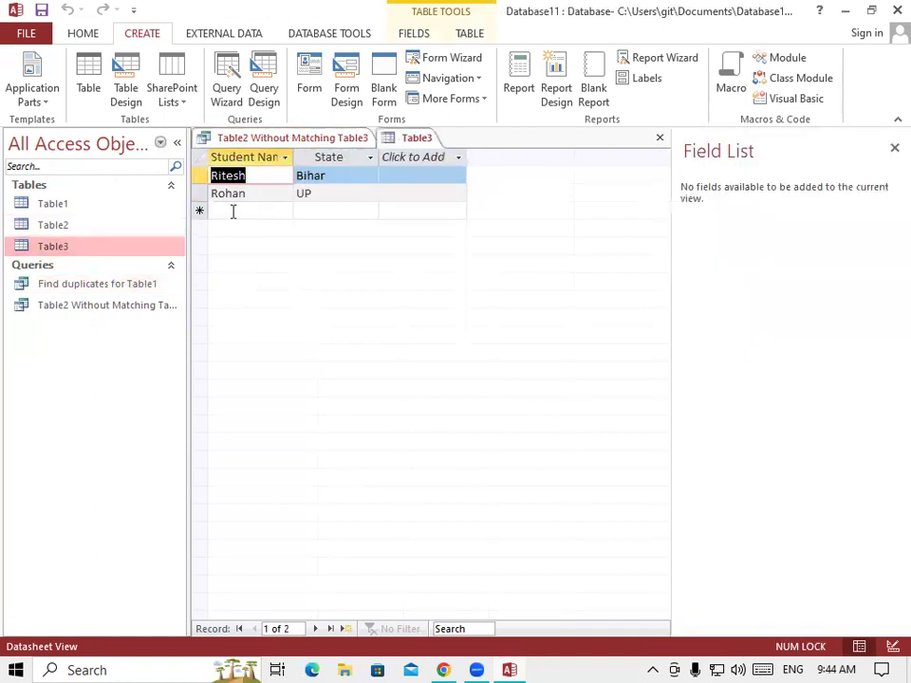
pyautogui.click(231, 212)
pyautogui.write('Suresh')
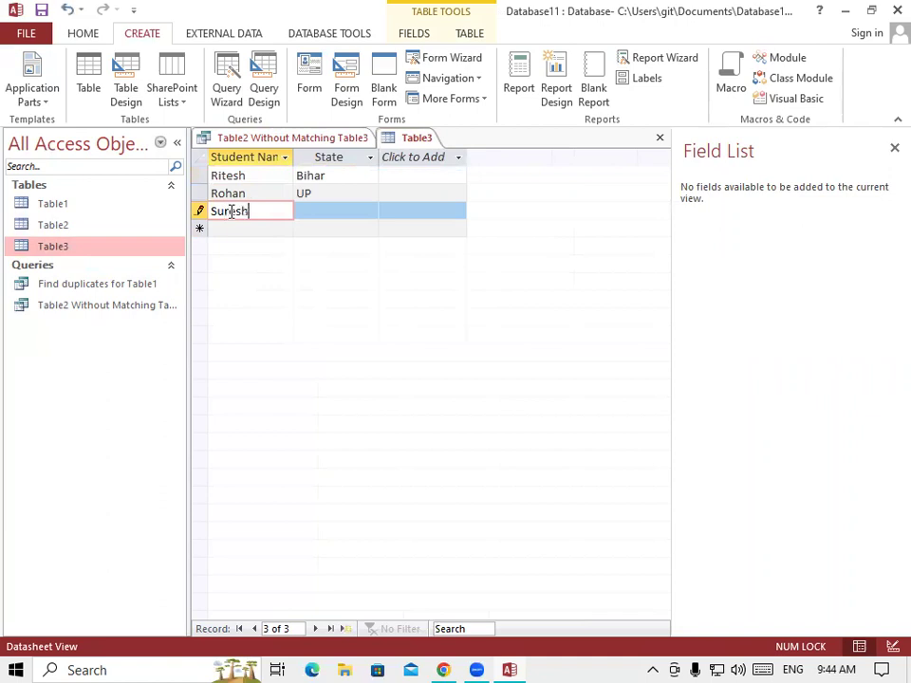
pyautogui.press('Tab')
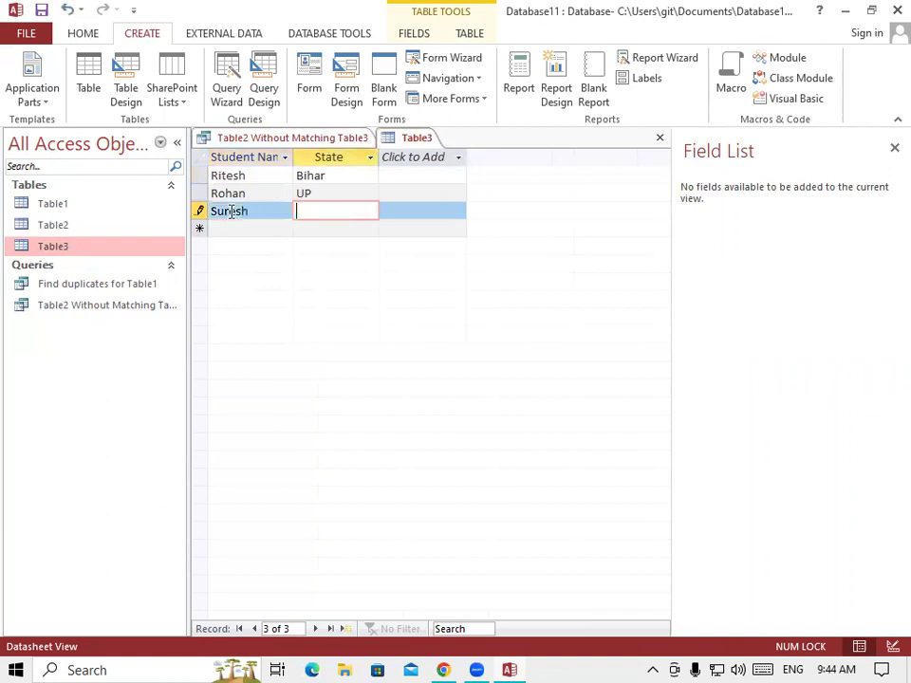
pyautogui.press('Tab')
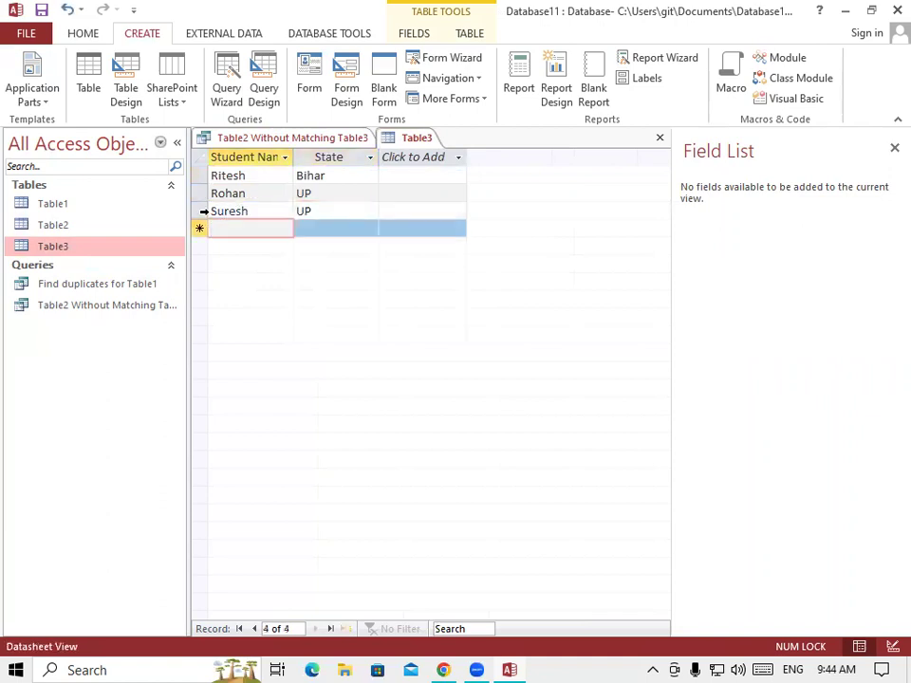
pyautogui.rightClick(426, 141)
pyautogui.click(423, 142)
pyautogui.rightClick(424, 143)
pyautogui.press('Escape')
pyautogui.rightClick(416, 136)
pyautogui.click(456, 167)
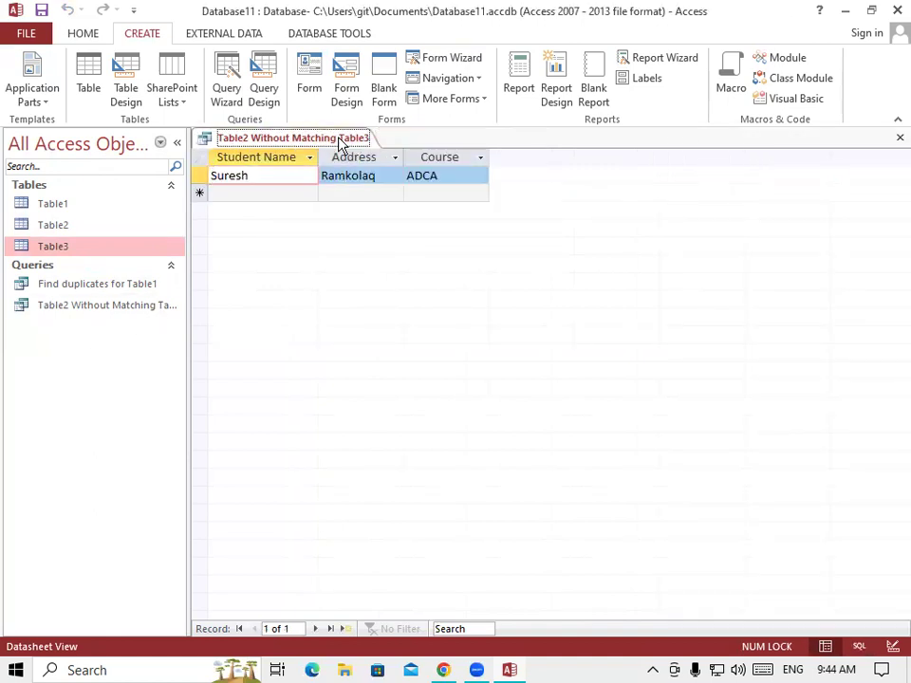
# - Close the unmatched query's results and delete the Table2 Without Matching Table3 query
pyautogui.rightClick(346, 139)
pyautogui.click(385, 176)
pyautogui.click(122, 308)
pyautogui.rightClick(121, 306)
pyautogui.click(174, 426)
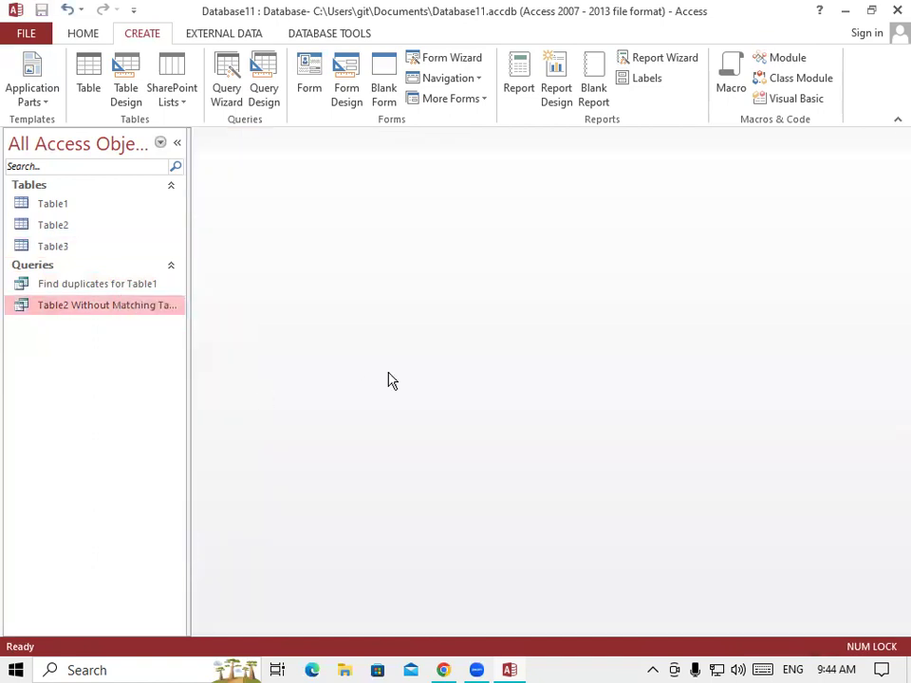
pyautogui.click(399, 410)
# - Start a Find Unmatched query with Table2 supplying the results and Table3 as the related table
pyautogui.click(227, 82)
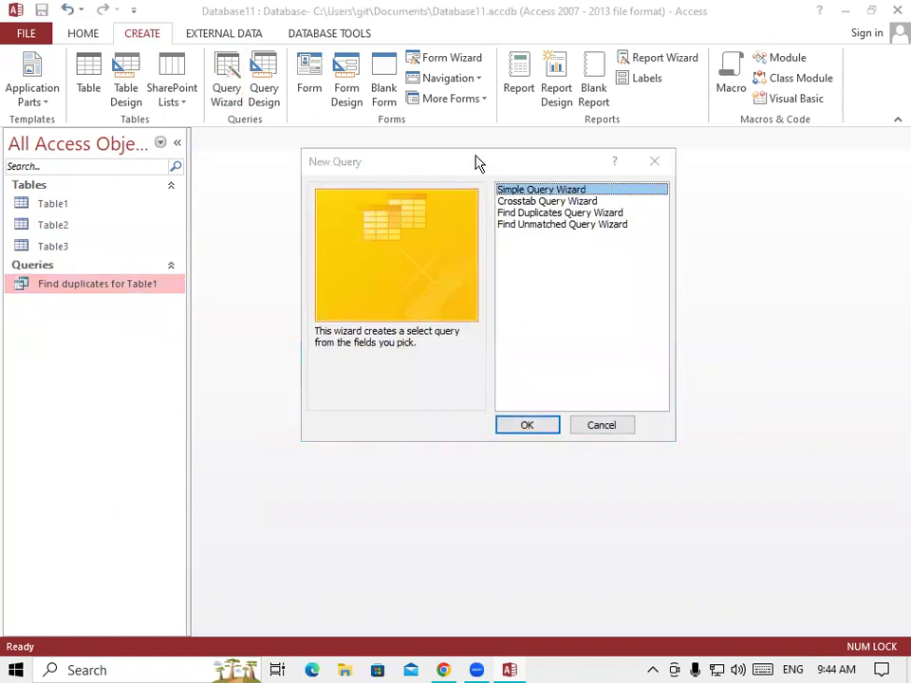
pyautogui.moveTo(471, 160); pyautogui.dragTo(443, 128)
pyautogui.click(503, 196)
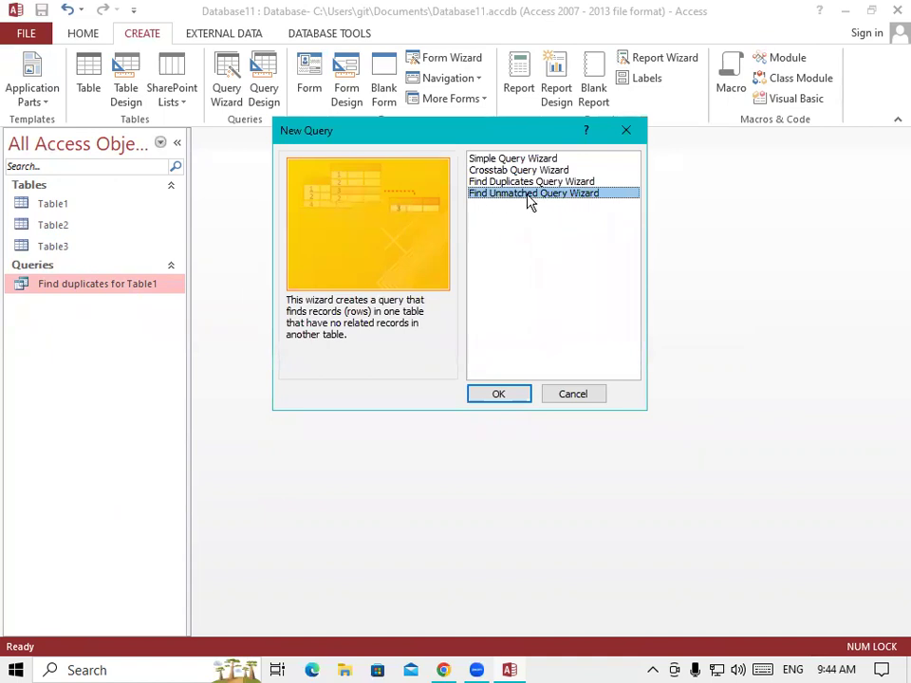
pyautogui.click(499, 393)
pyautogui.click(408, 248)
pyautogui.click(558, 410)
pyautogui.click(415, 245)
pyautogui.click(547, 409)
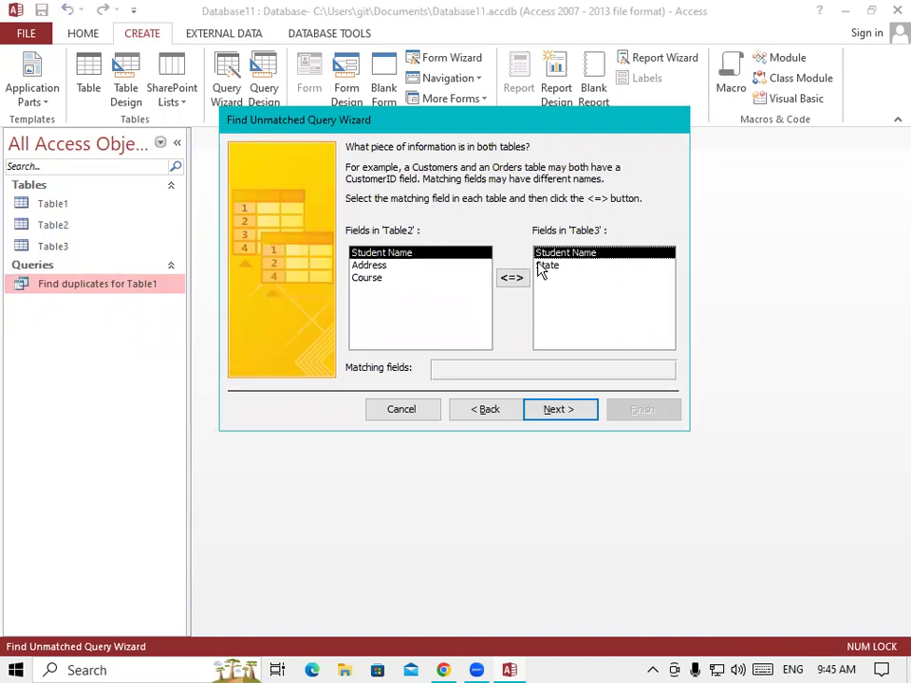
# - Match the tables on Student Name and finish the query with only the Student Name field, keeping the name Table2 Without Matching Table3
pyautogui.click(516, 281)
pyautogui.click(558, 406)
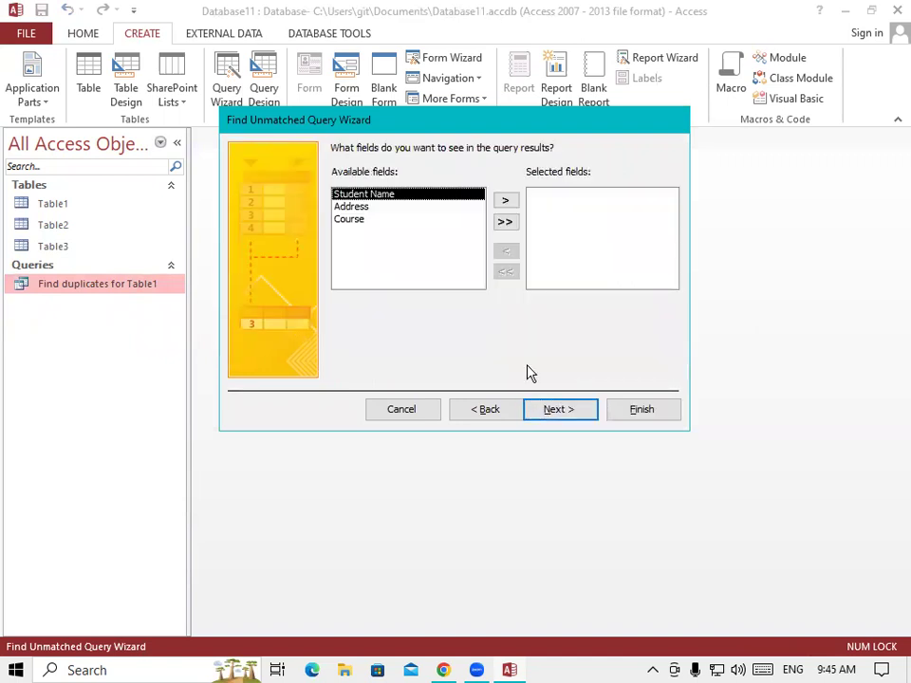
pyautogui.click(506, 200)
pyautogui.click(585, 417)
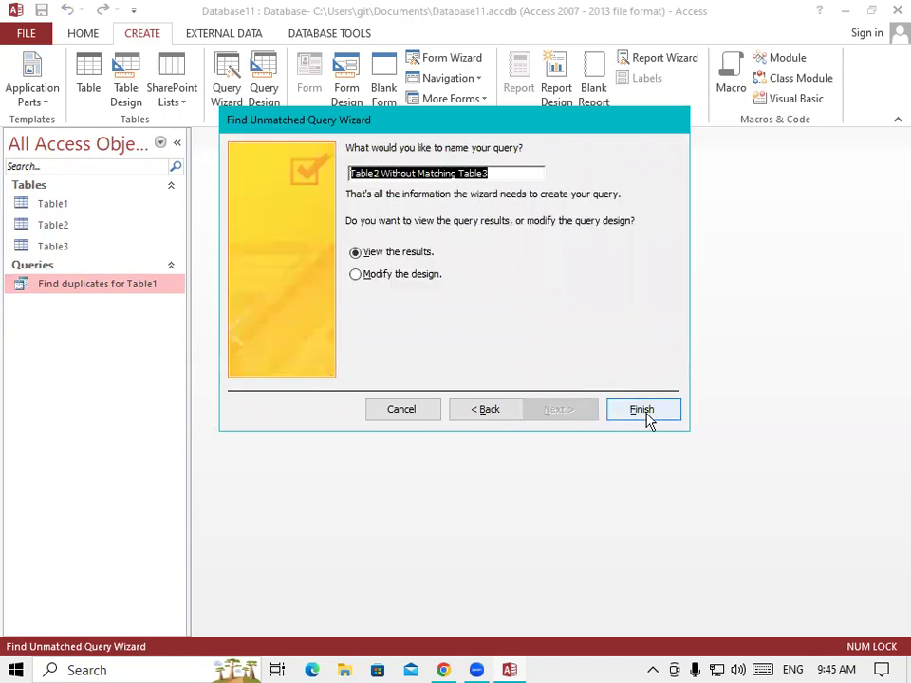
pyautogui.click(641, 411)
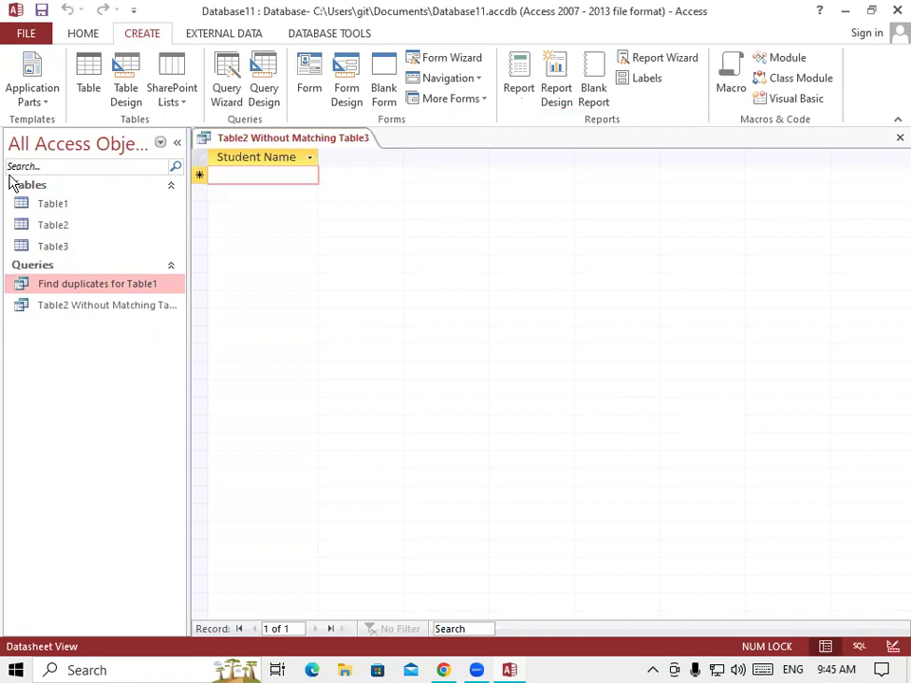
# - Delete the record with the ADCA course from Table2 and save the table
pyautogui.doubleClick(59, 225)
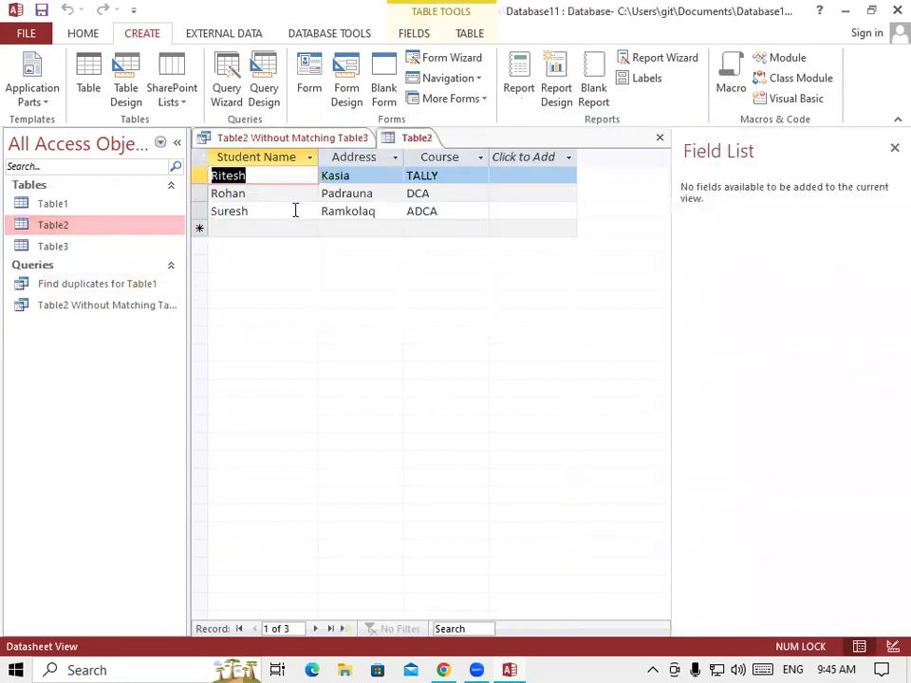
pyautogui.click(201, 211)
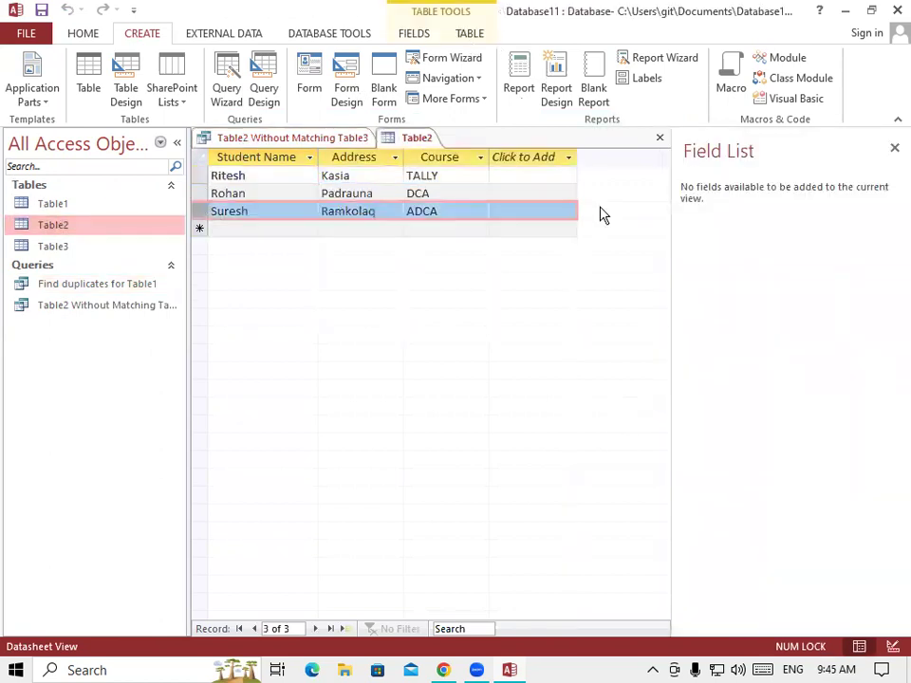
pyautogui.click(76, 34)
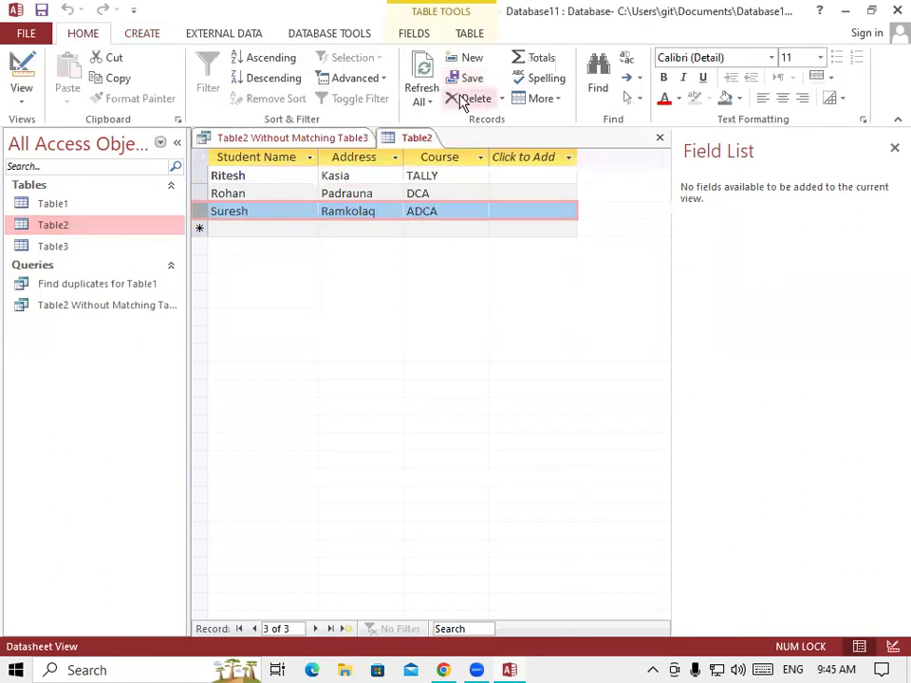
pyautogui.click(472, 99)
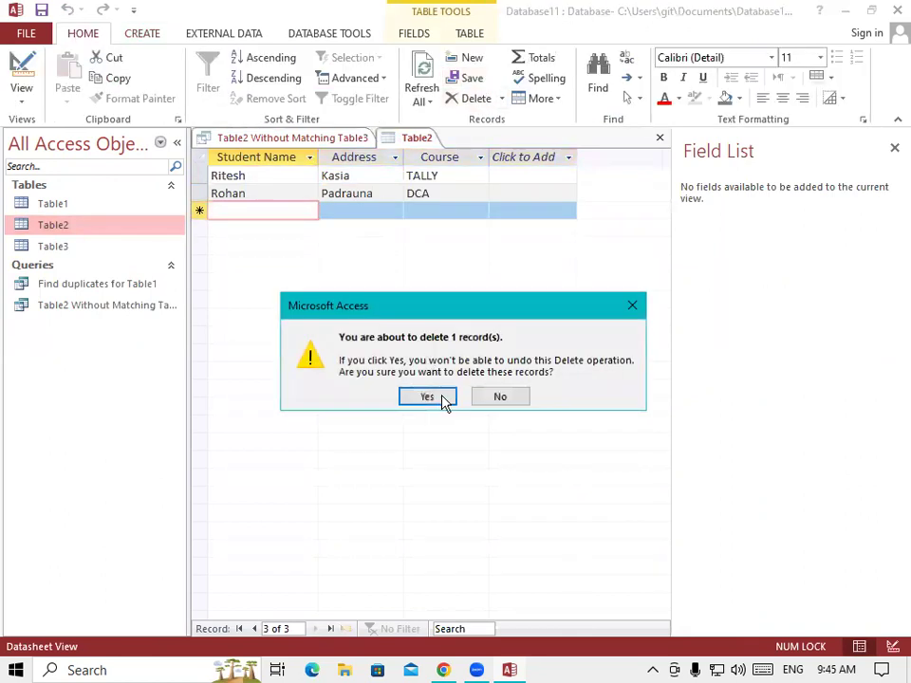
pyautogui.click(443, 398)
pyautogui.click(254, 190)
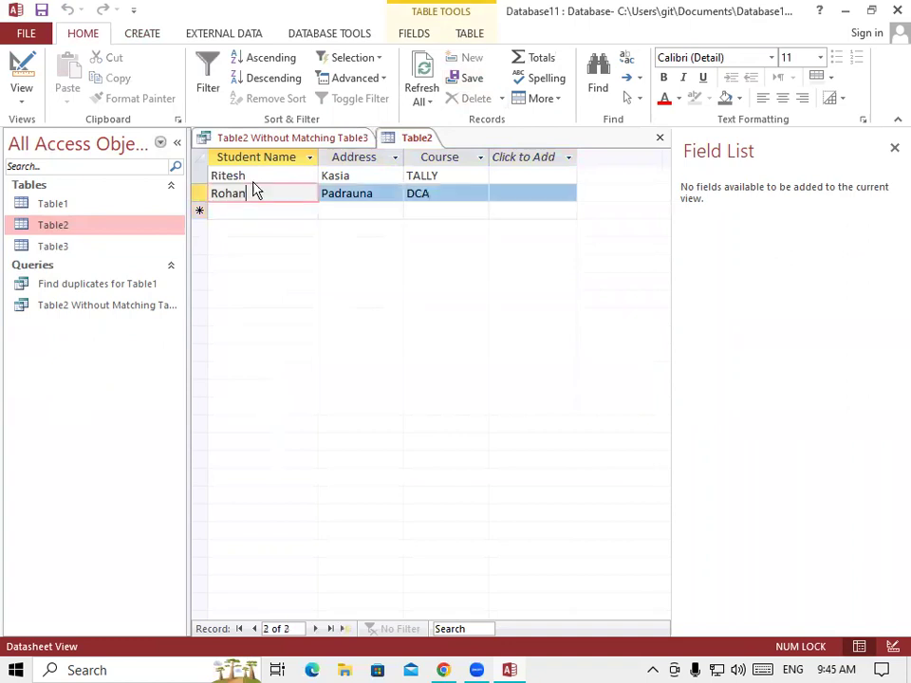
pyautogui.rightClick(415, 140)
pyautogui.click(452, 148)
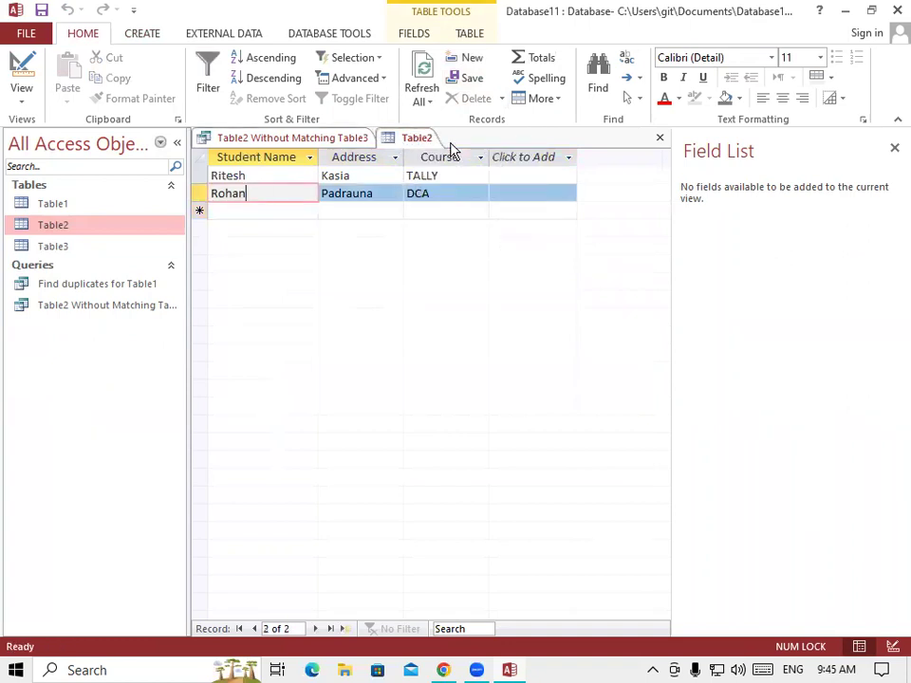
pyautogui.rightClick(429, 140)
pyautogui.click(451, 150)
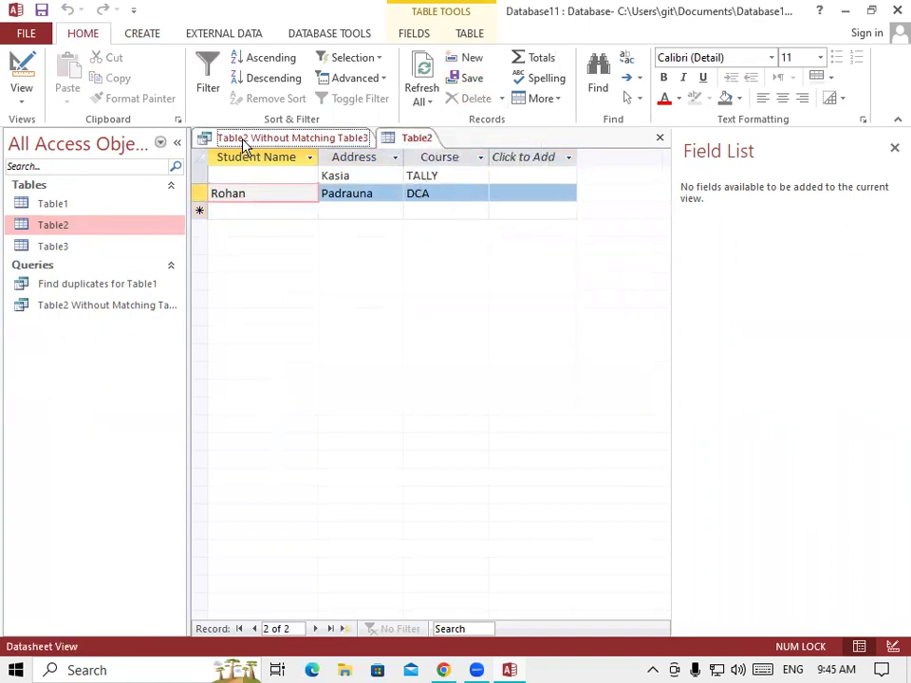
# - Refresh the Table2 Without Matching Table3 query results to check them against the edited Table2
pyautogui.click(244, 143)
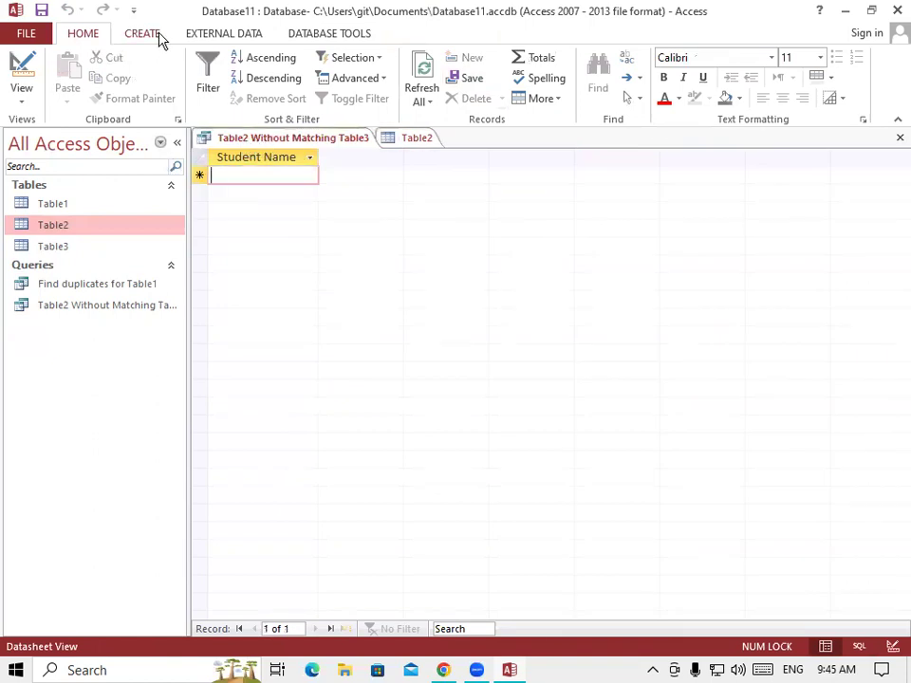
pyautogui.click(419, 98)
pyautogui.click(454, 126)
pyautogui.click(423, 101)
pyautogui.click(447, 143)
pyautogui.click(425, 105)
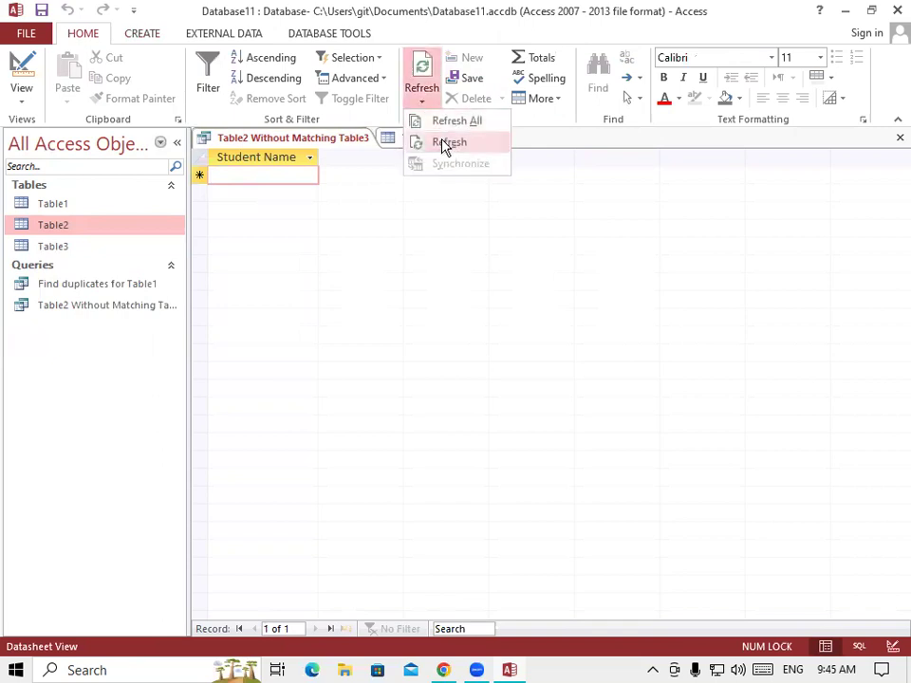
pyautogui.click(444, 144)
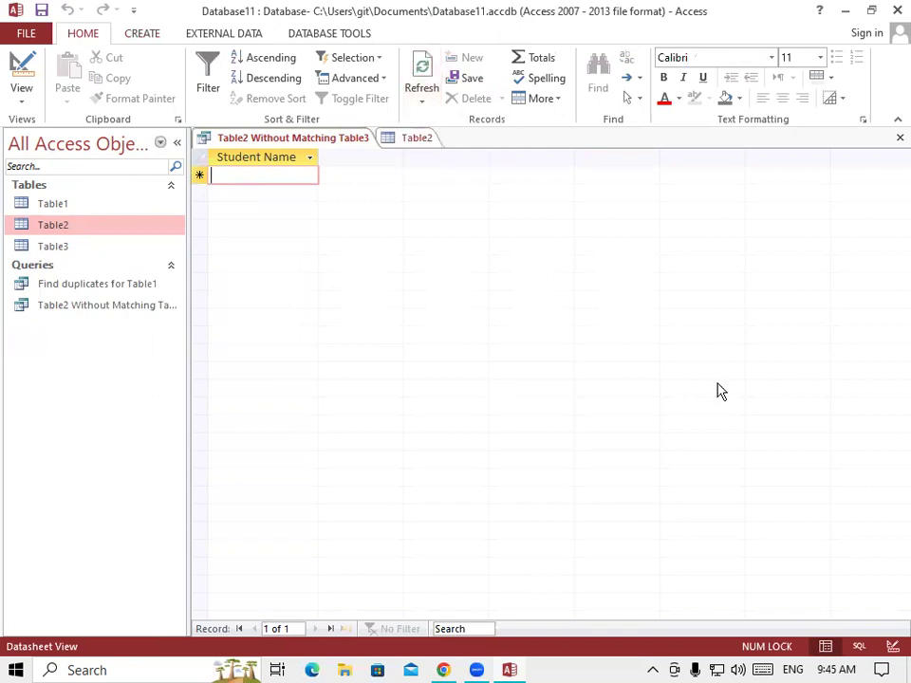